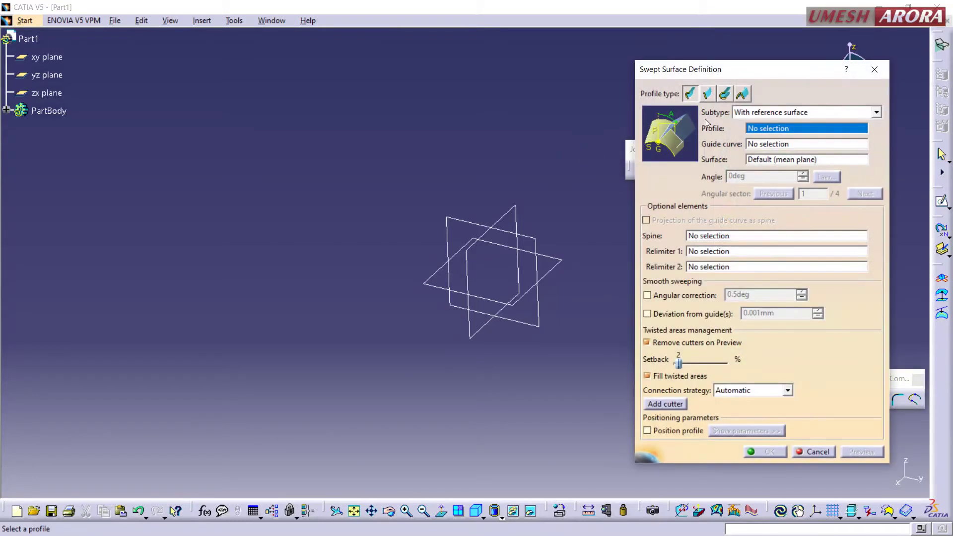
Switch the sweep subtype to 'With two guide curves', then cancel without creating a sweep.
left_click(783, 114)
left_click(767, 134)
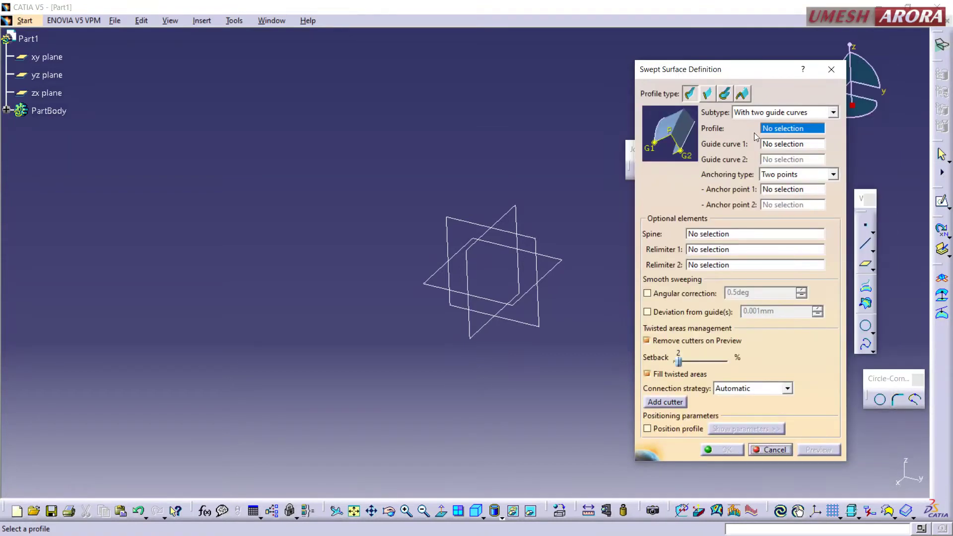
left_click(769, 449)
On the xy plane, sketch a four-point spline from the V axis rightward, then exit.
left_click(544, 256)
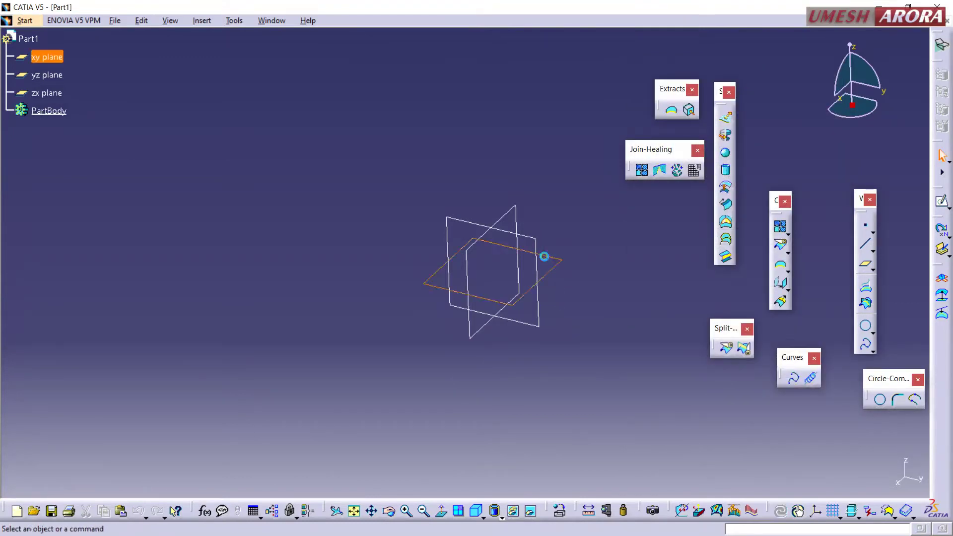
left_click(942, 201)
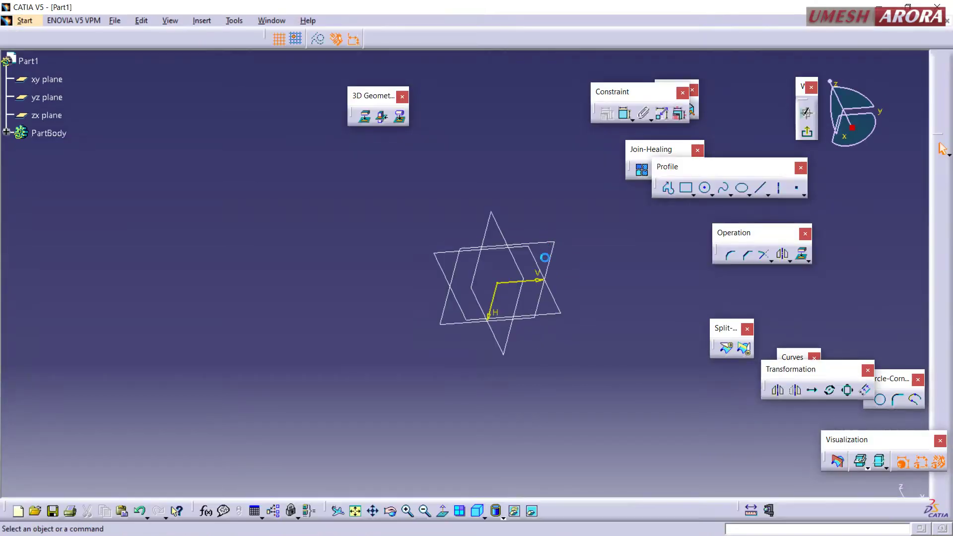
left_click(724, 188)
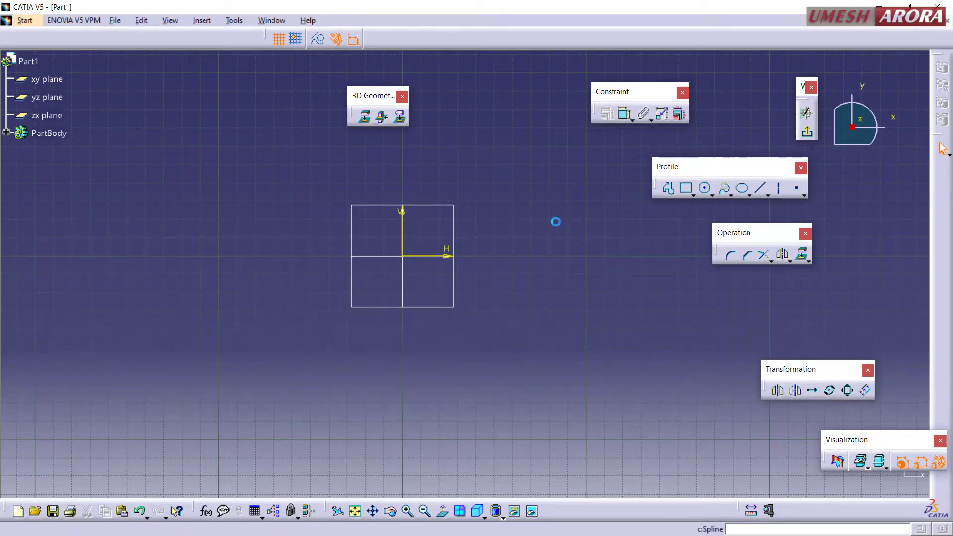
left_click(402, 217)
left_click(532, 198)
left_click(648, 206)
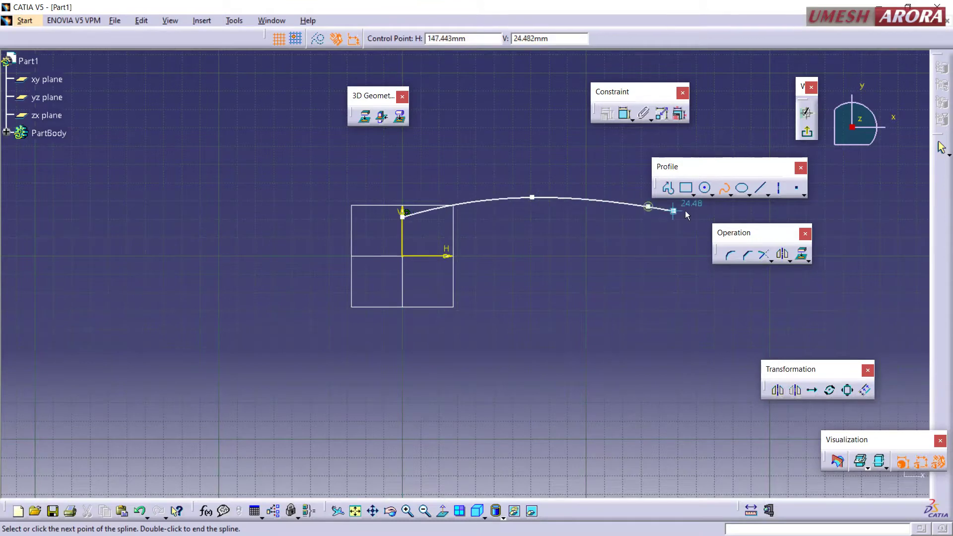
double_click(706, 213)
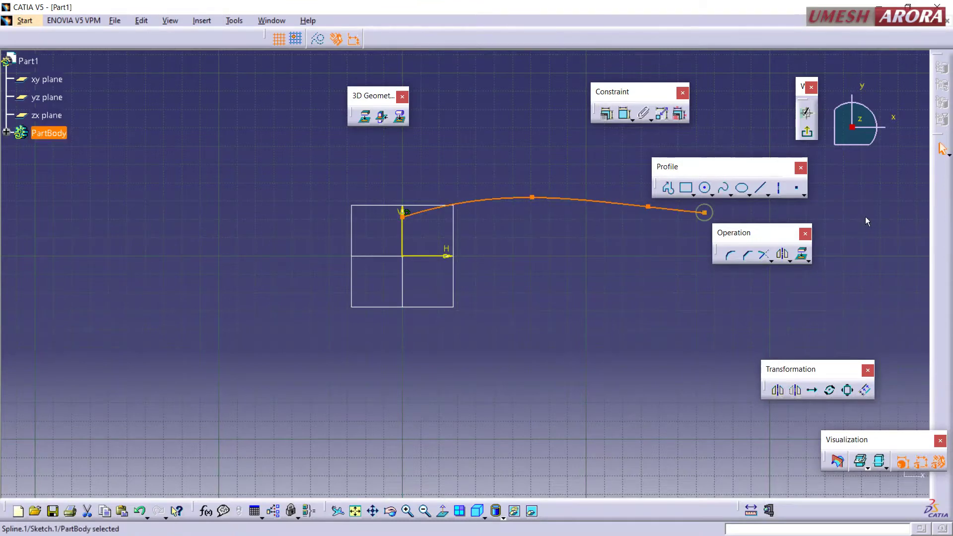
left_click(807, 132)
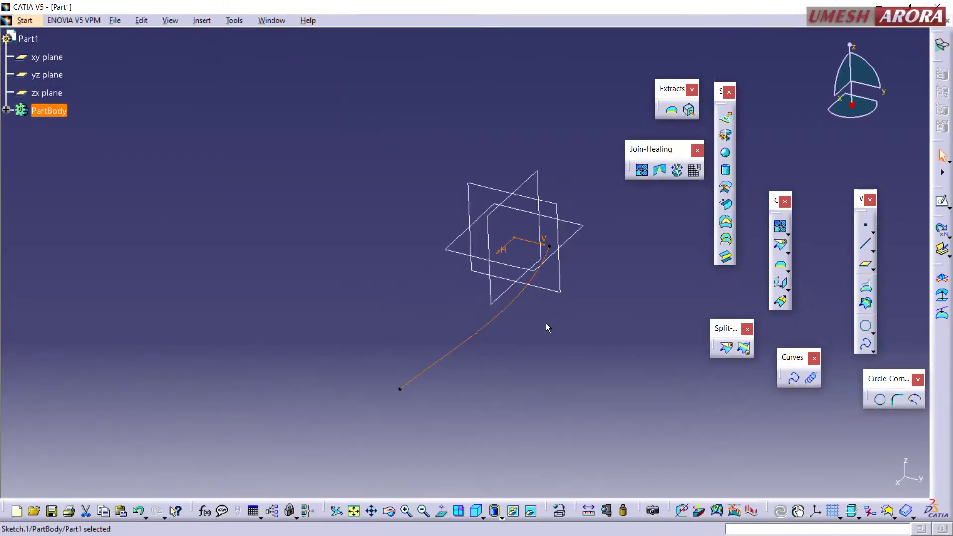
mouse_move(547, 323)
middle_mouse_down()
mouse_move(603, 275)
mouse_move(687, 239)
mouse_move(485, 276)
mouse_move(540, 343)
middle_mouse_up()
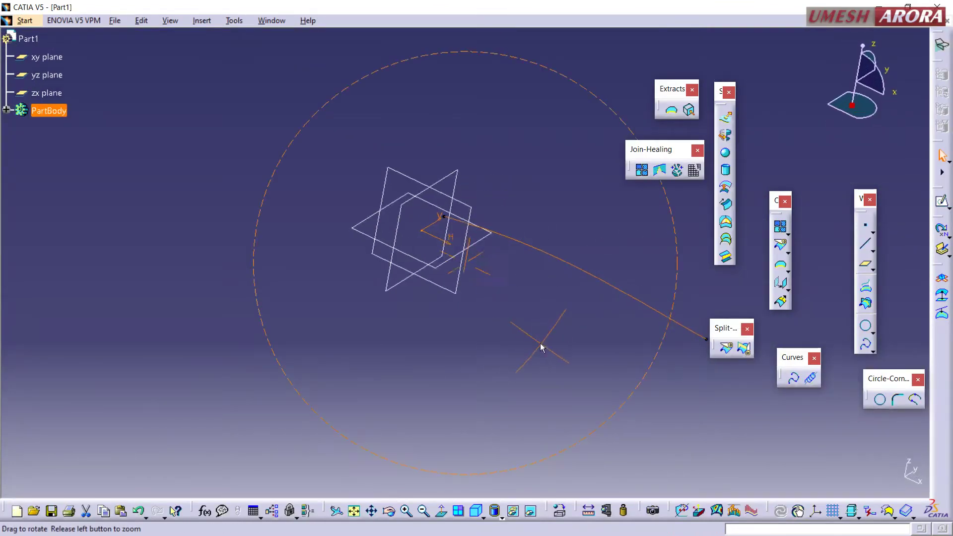
Start an xy-plane sketch and draw a five-point spline below the origin.
left_click(481, 240)
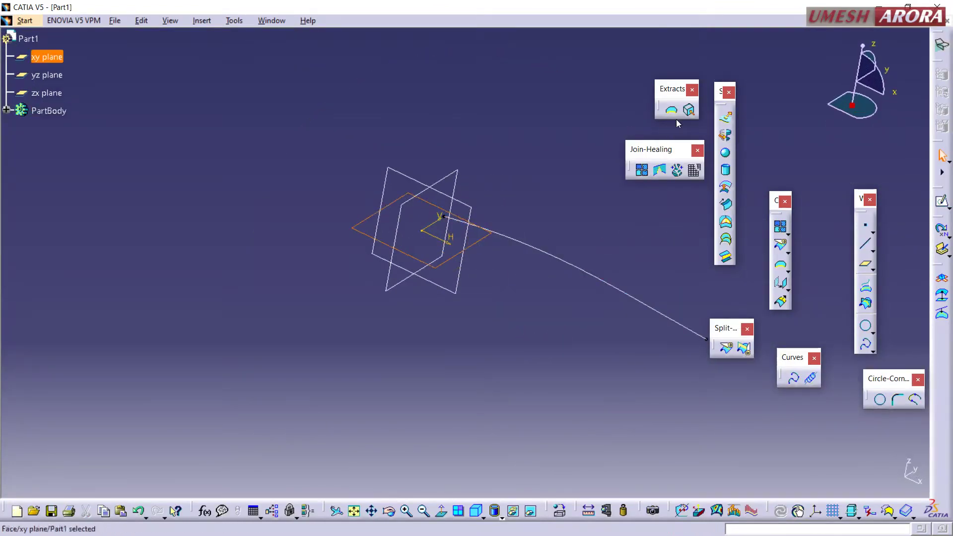
left_click(942, 201)
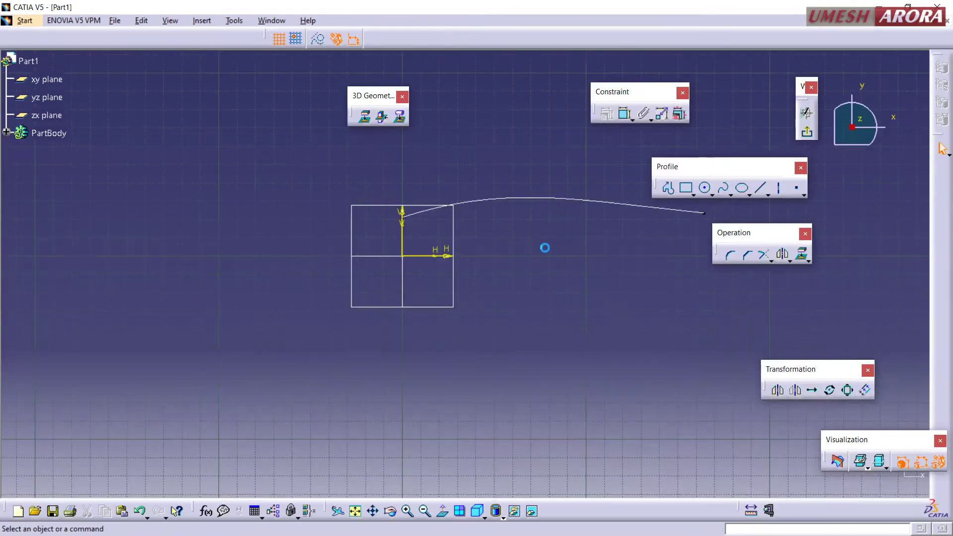
left_click(724, 187)
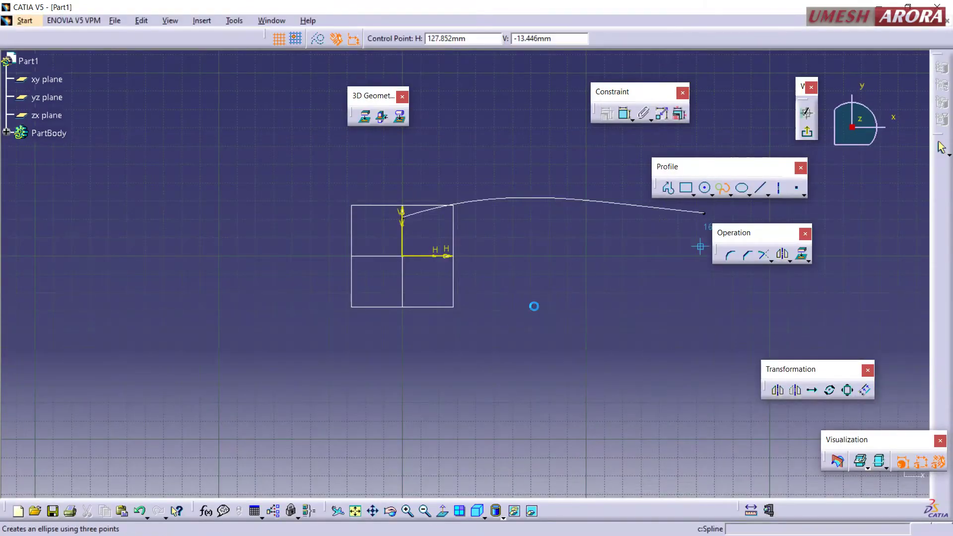
left_click(402, 293)
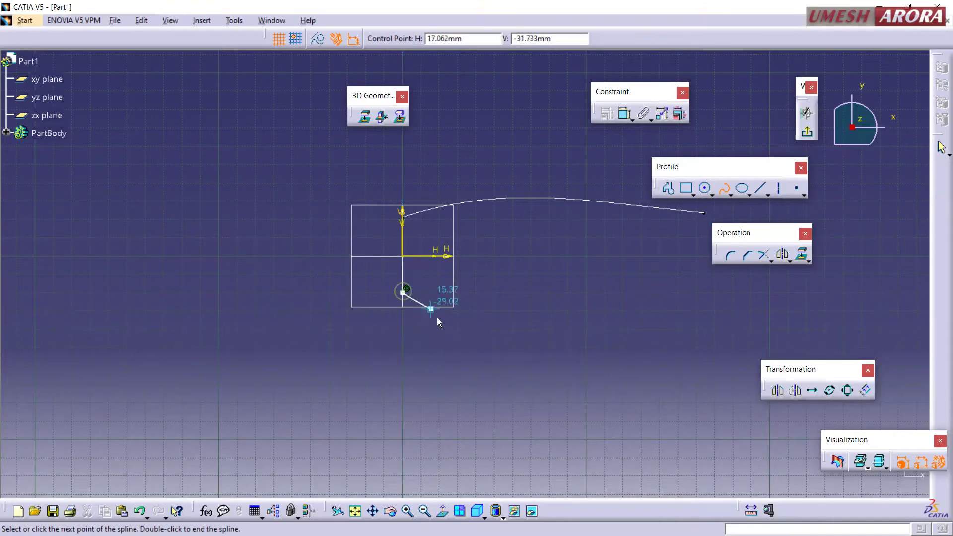
left_click(452, 317)
left_click(579, 316)
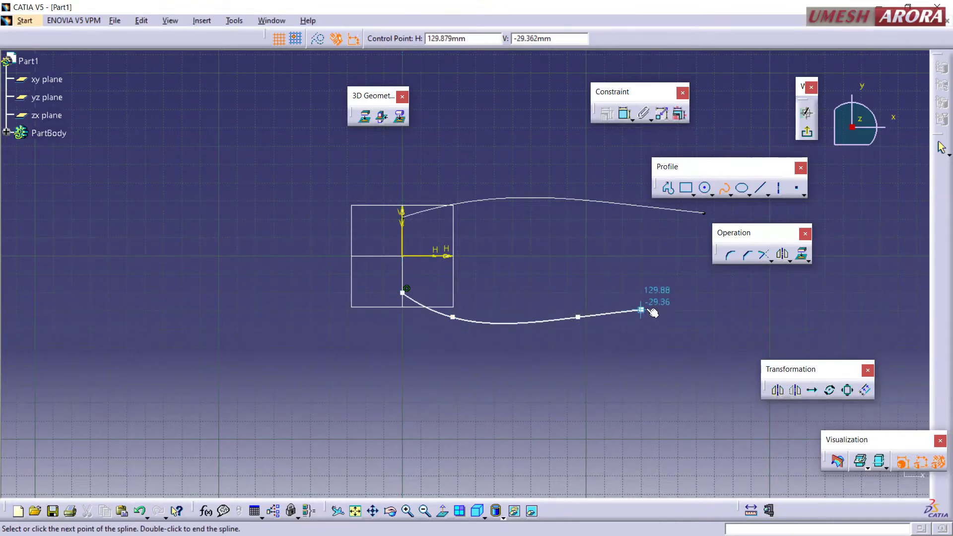
left_click(656, 305)
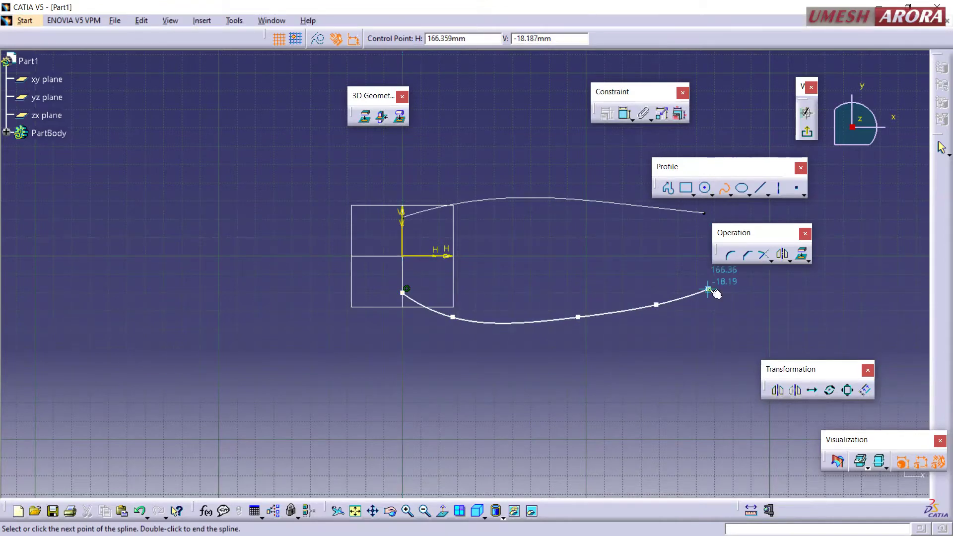
double_click(709, 291)
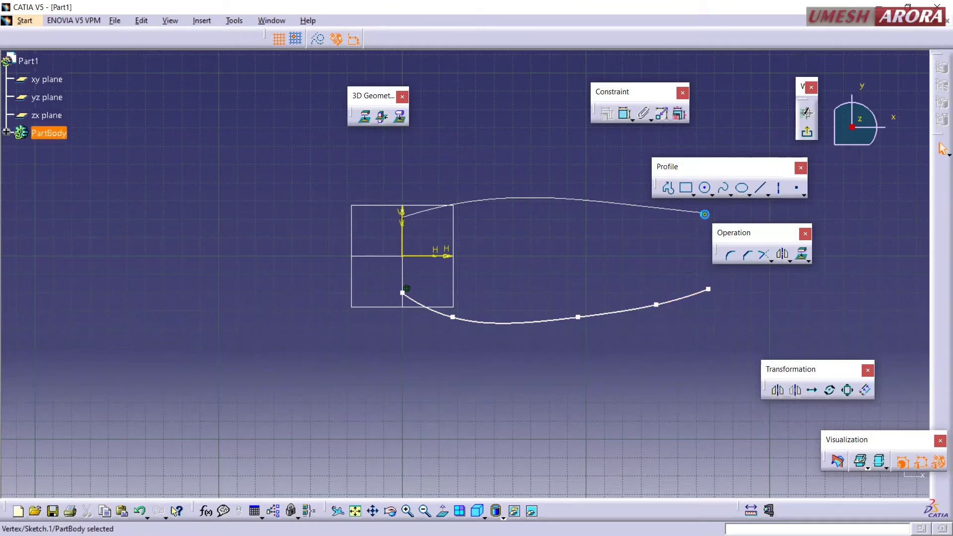
Draw an axis from the lower spline's end, made coincident with the first curve's end.
left_click(747, 304)
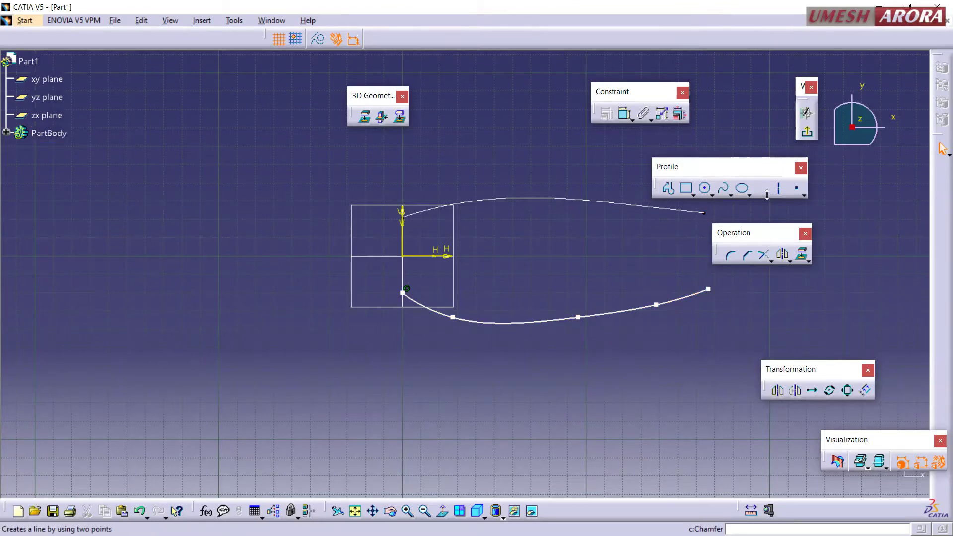
left_click(780, 190)
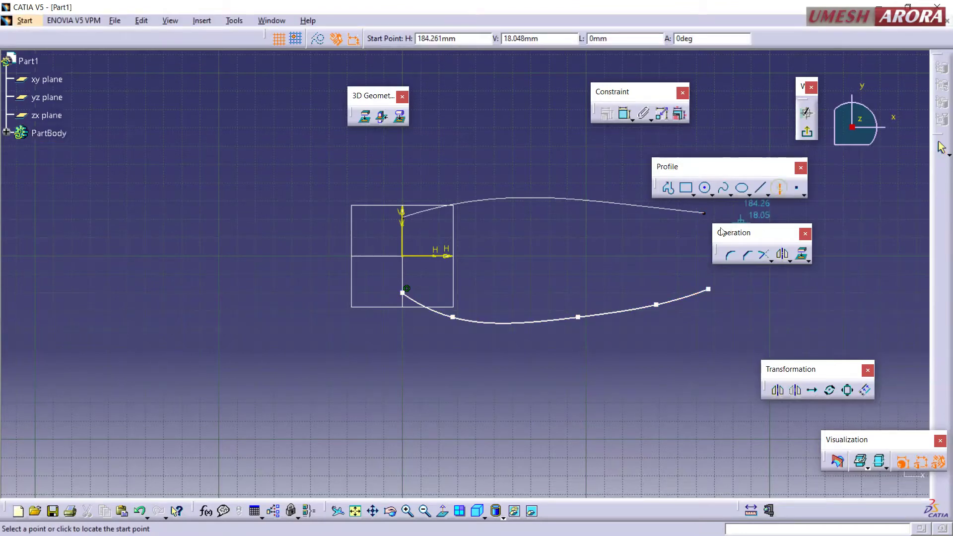
left_click(708, 290)
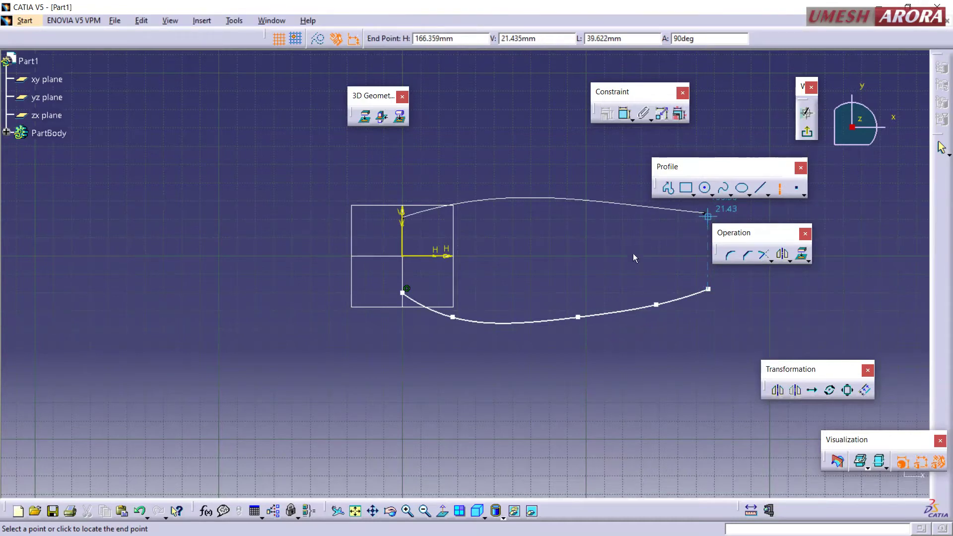
left_click(640, 242)
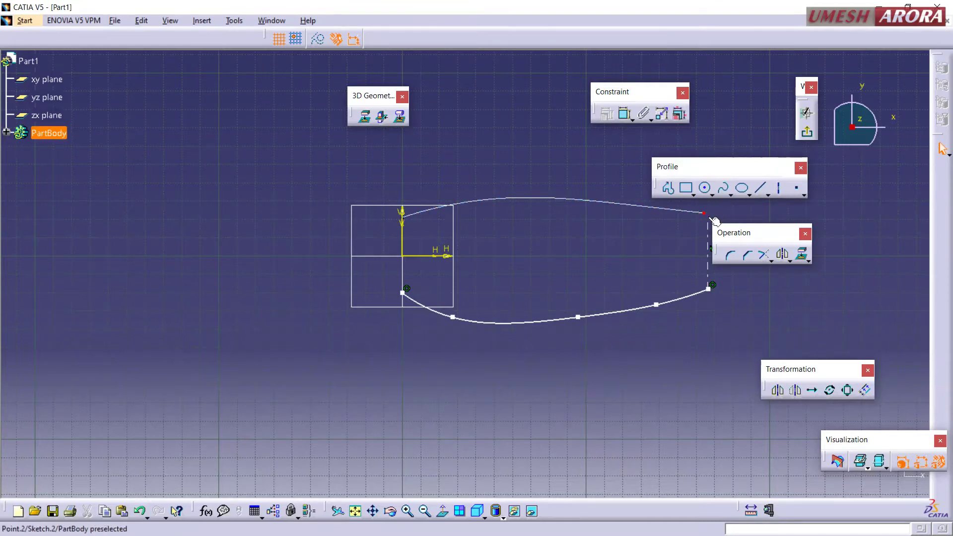
left_click(714, 220, "ctrl")
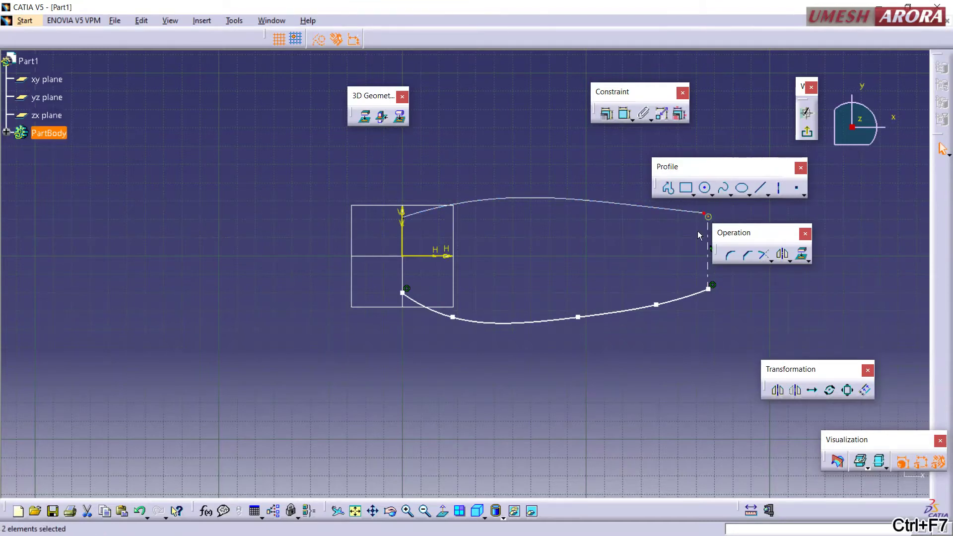
left_click(607, 114)
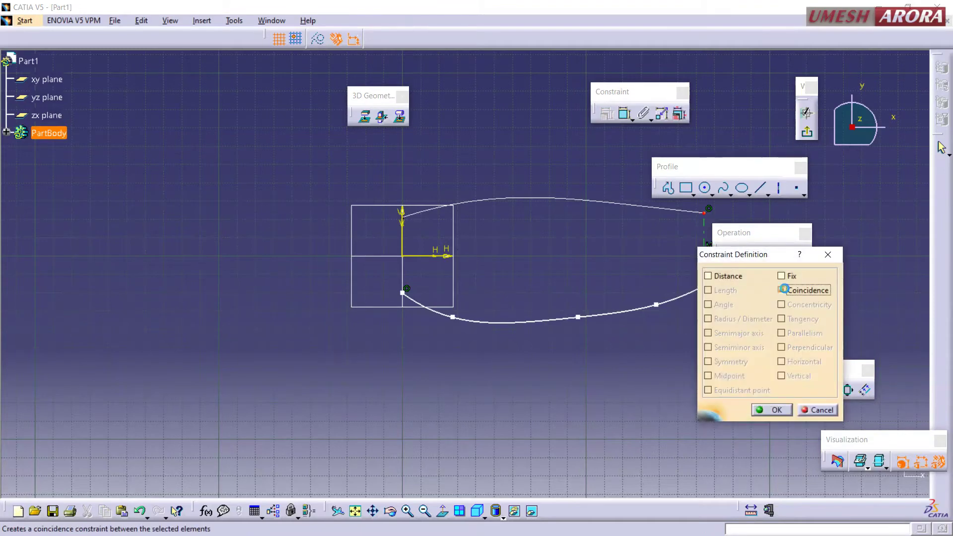
left_click(782, 290)
left_click(763, 409)
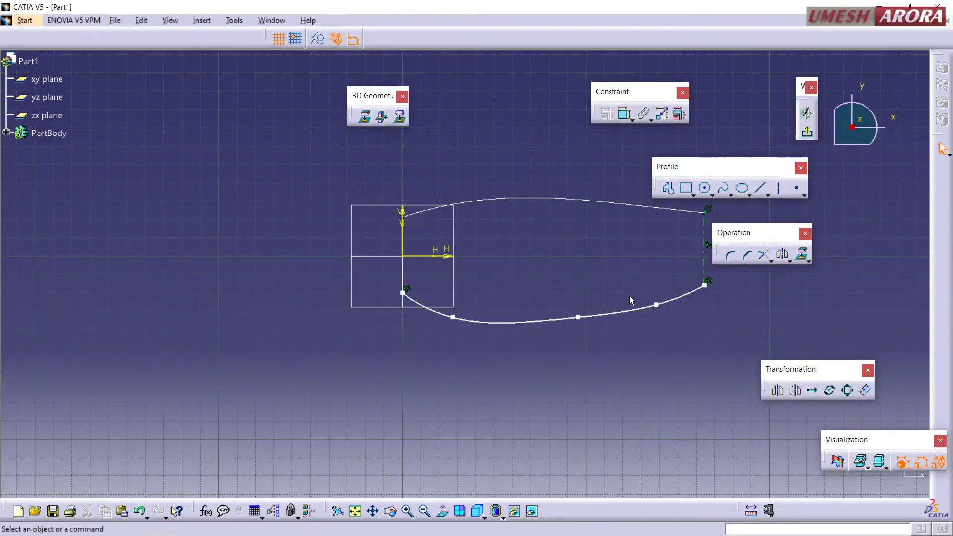
Lower the spline's middle point slightly and exit the sketch.
left_click_drag(578, 316, 578, 323)
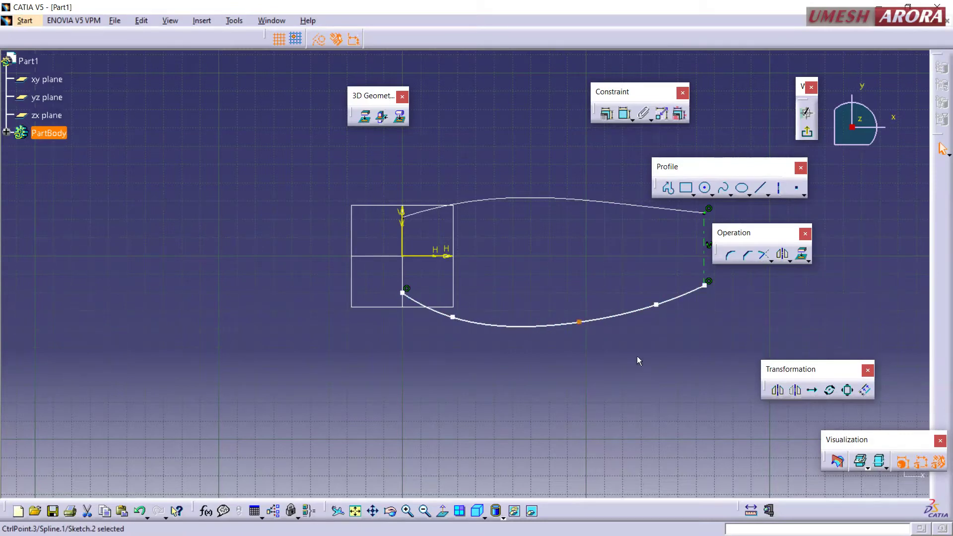
left_click(807, 132)
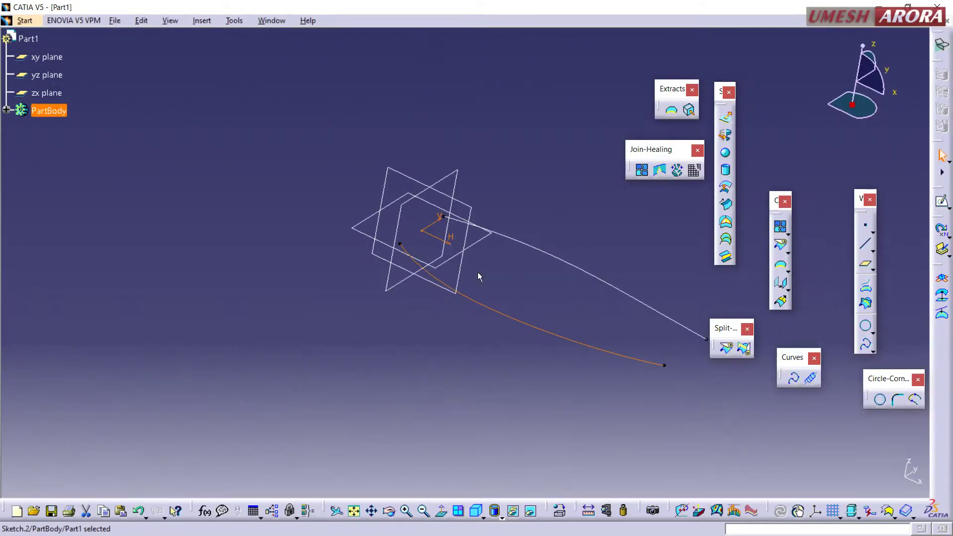
mouse_move(478, 272)
middle_mouse_down()
mouse_move(481, 356)
mouse_move(398, 168)
mouse_move(359, 225)
middle_mouse_up()
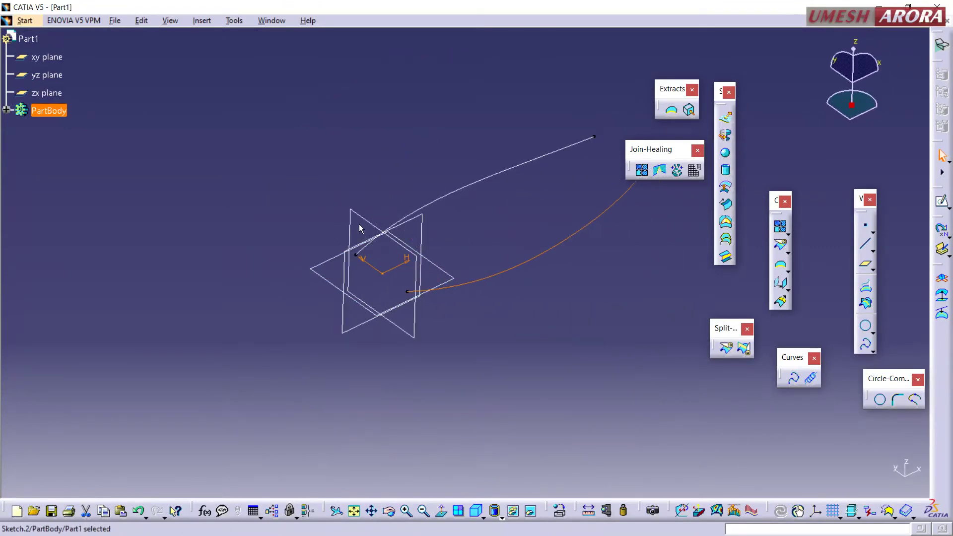
On the yz plane, sketch a three-point arc starting on the horizontal axis.
left_click(357, 221)
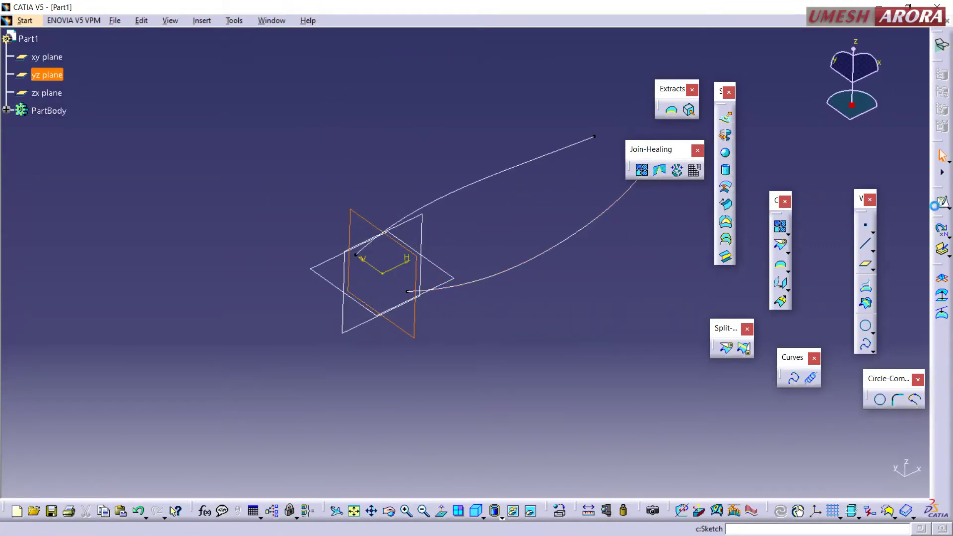
left_click(941, 201)
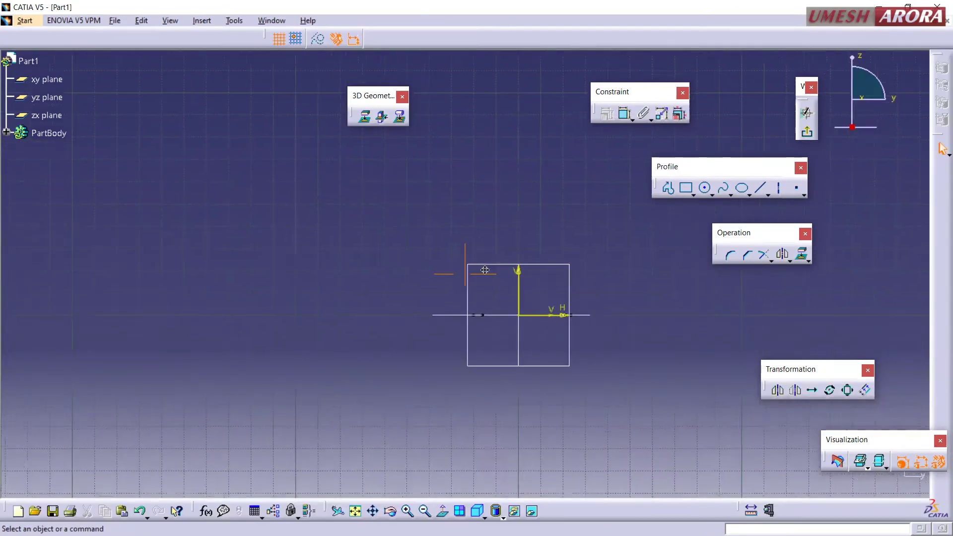
left_click(712, 194)
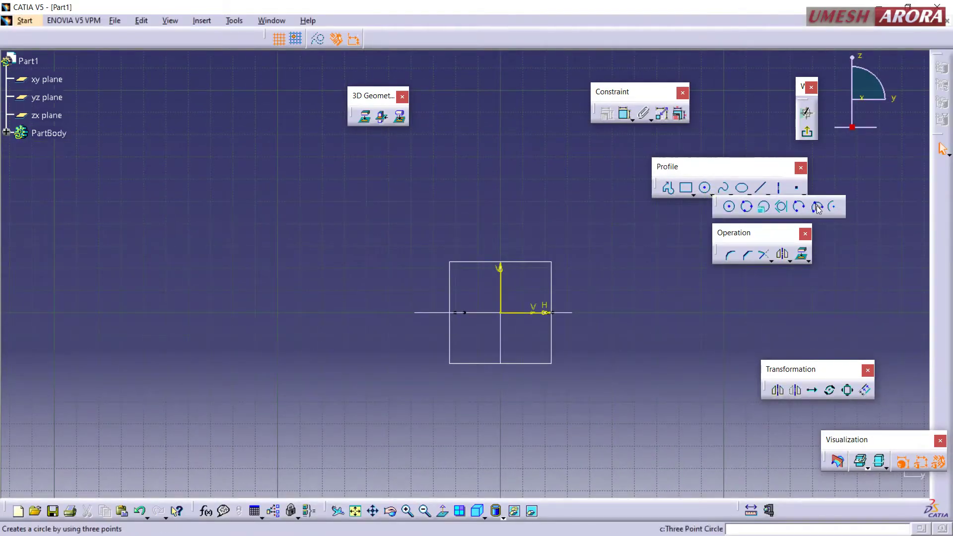
left_click(817, 206)
left_click(467, 313)
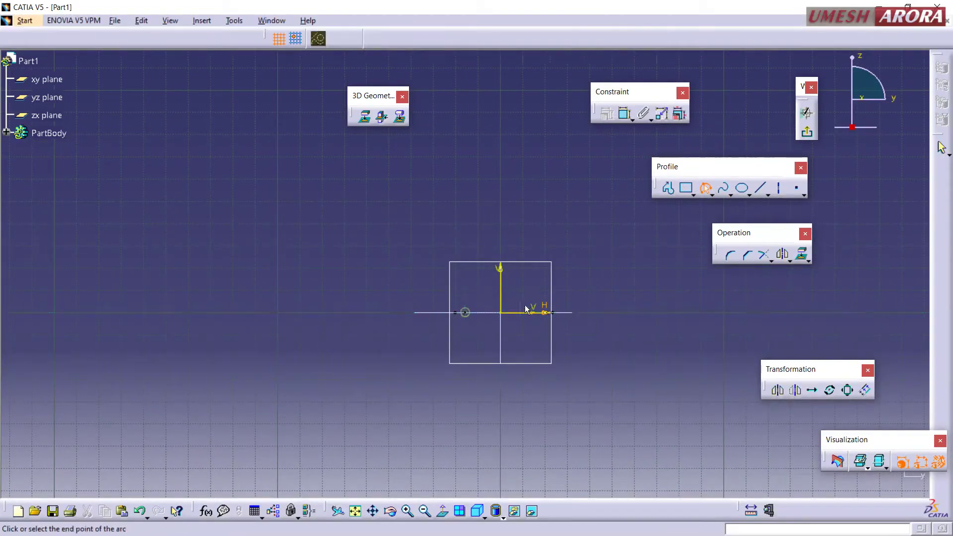
left_click(528, 279)
mouse_move(557, 239)
middle_mouse_down()
mouse_move(546, 318)
mouse_move(575, 334)
middle_mouse_up()
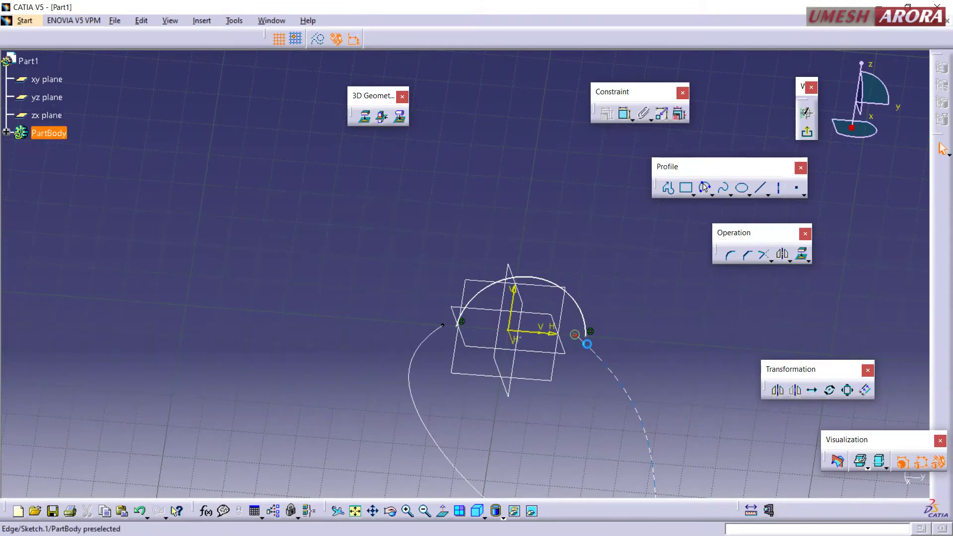
Make both arc ends coincident with the end points of the two guide curves.
key("ctrl+F7")
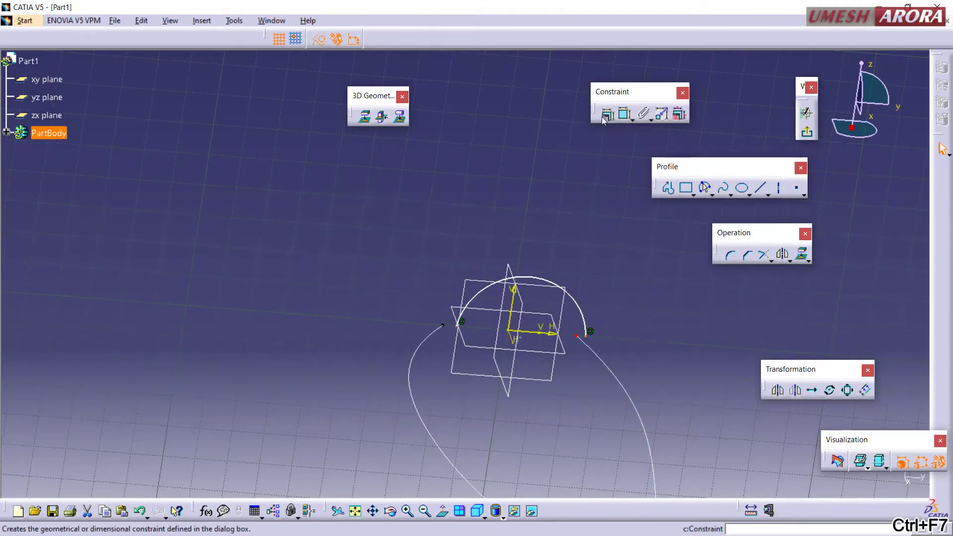
left_click(809, 294)
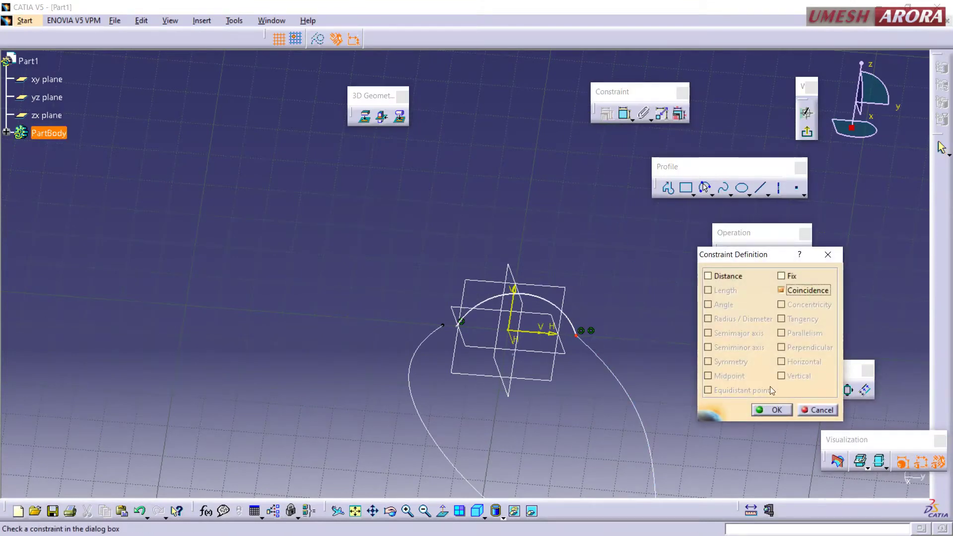
left_click(768, 410)
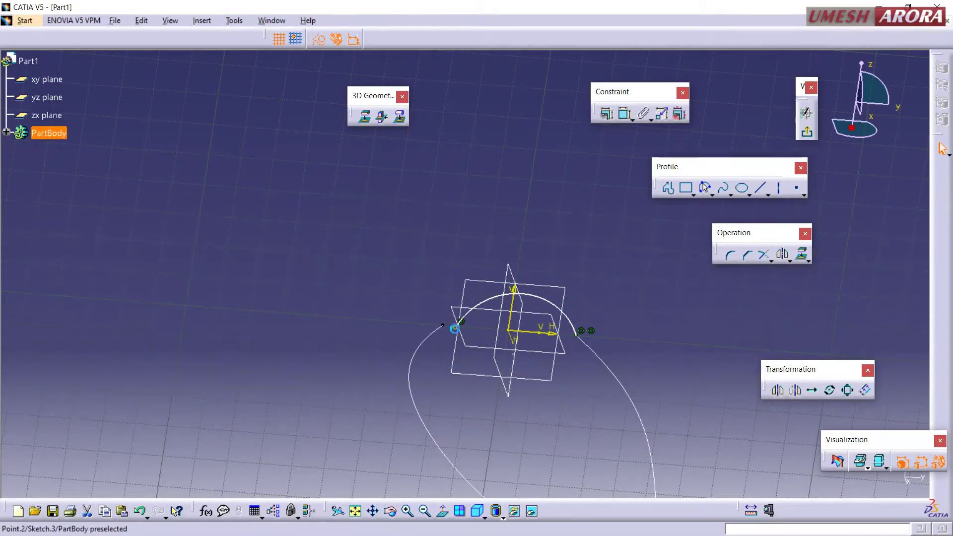
key("ctrl+F7")
left_click(449, 329, "ctrl")
left_click(606, 113)
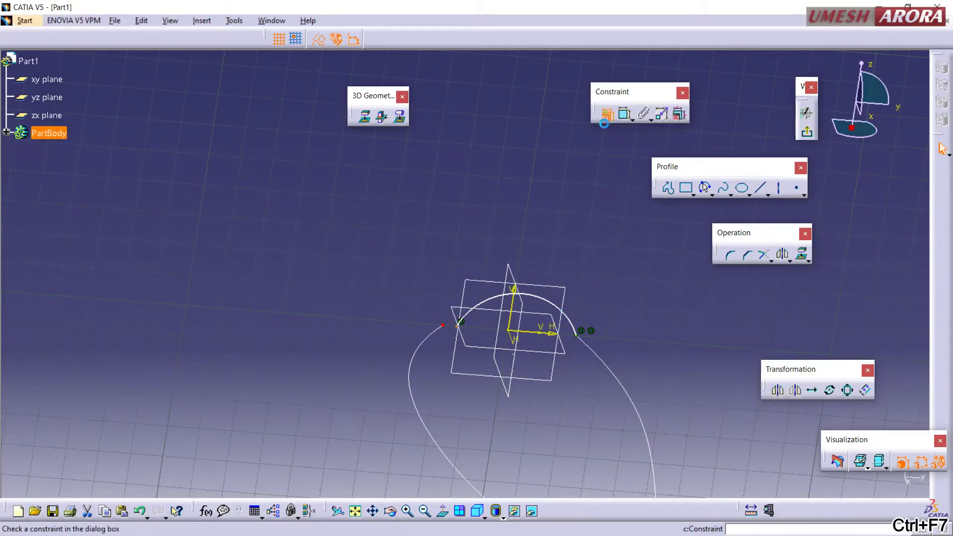
left_click(806, 291)
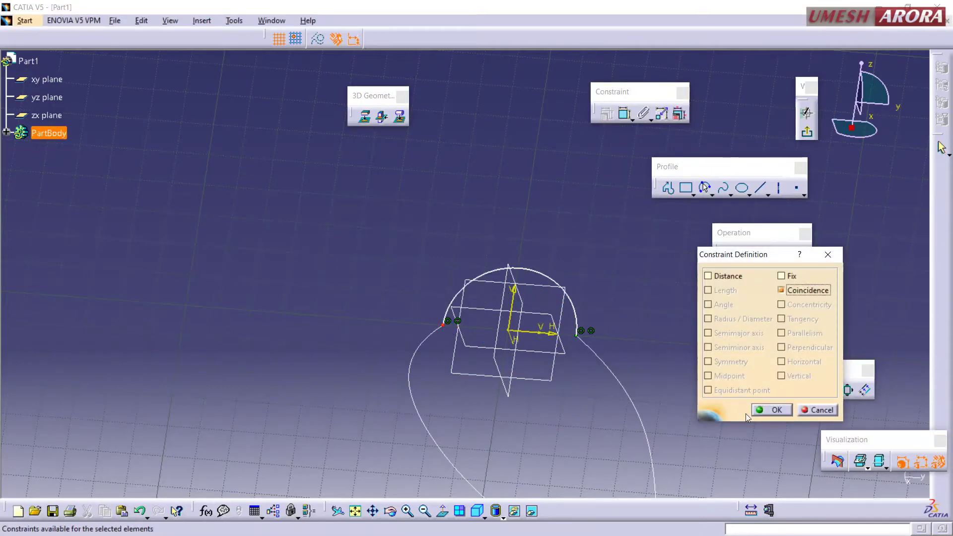
left_click(767, 410)
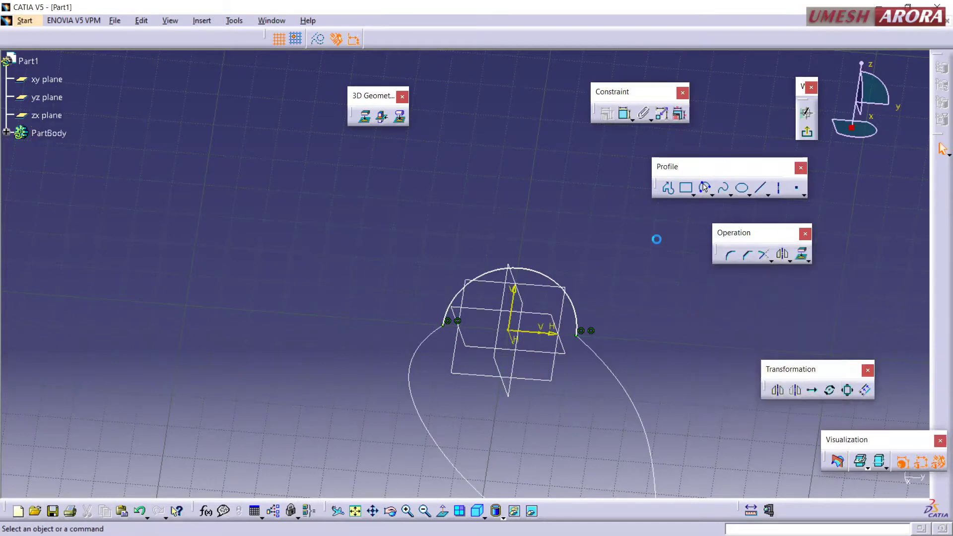
Add a radius dimension to the arc, keep it at 20.657, and exit the sketch.
left_click(624, 118)
left_click(546, 276)
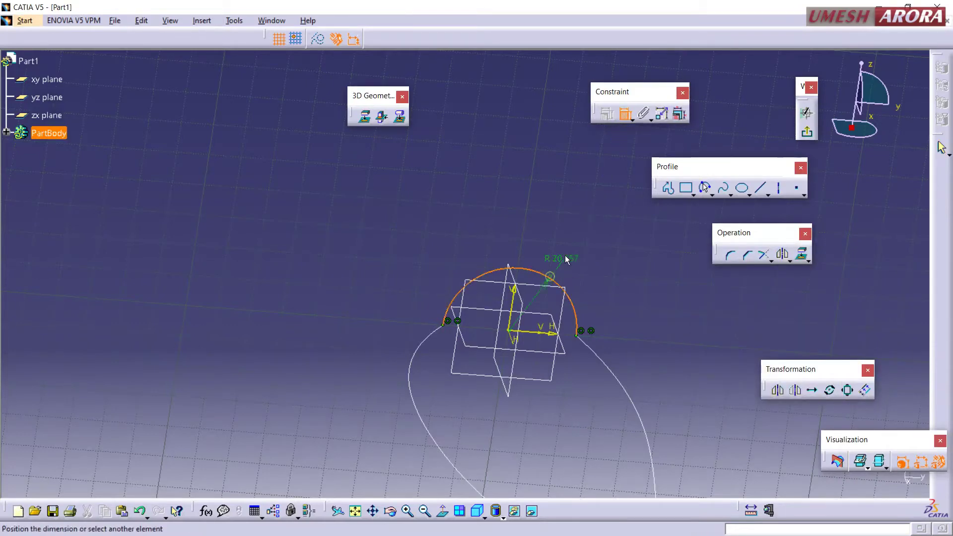
left_click(573, 240)
double_click(571, 240)
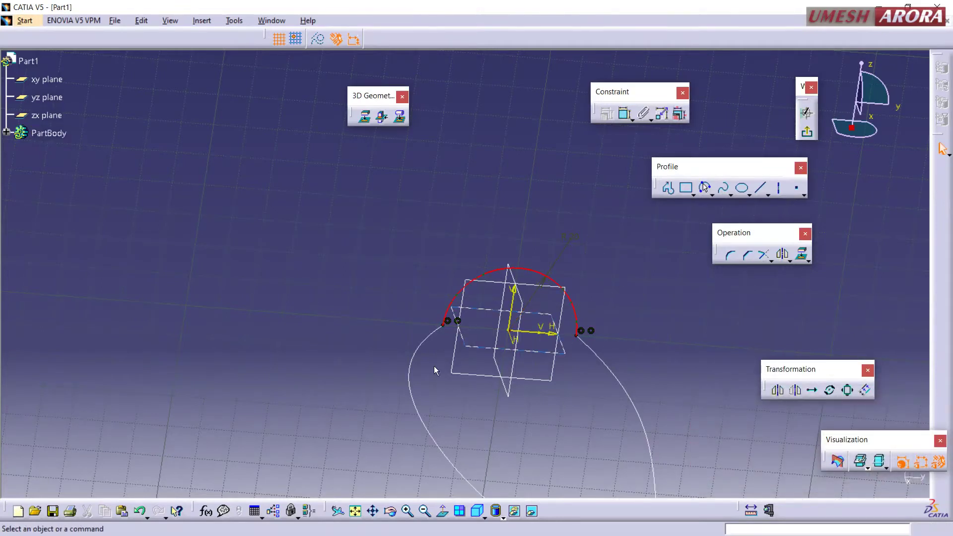
left_click(140, 511)
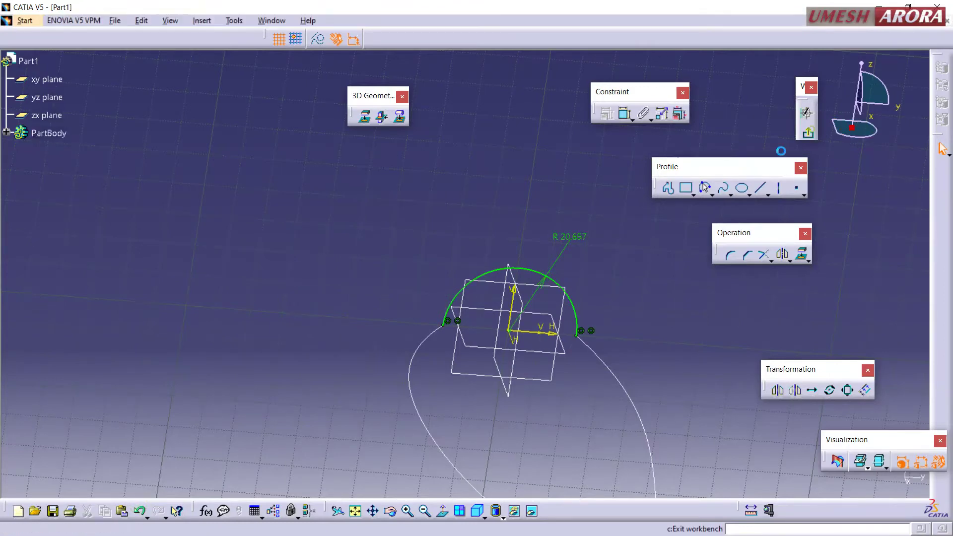
left_click(807, 114)
mouse_move(405, 333)
middle_mouse_down()
mouse_move(265, 396)
mouse_move(277, 392)
middle_mouse_up()
left_click(632, 249)
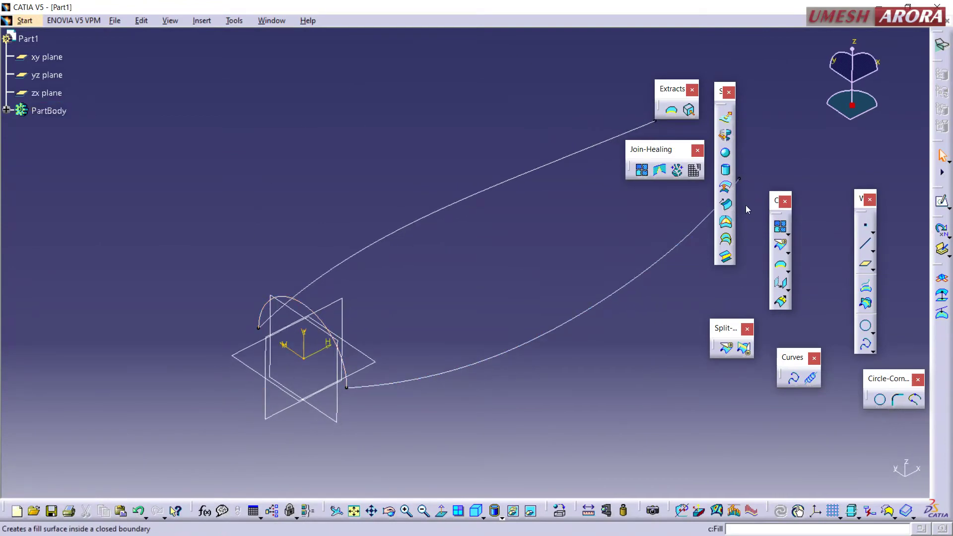
Preview a two-guide sweep: Sketch.3 profile along guides Sketch.2 and Sketch.1.
left_click(728, 206)
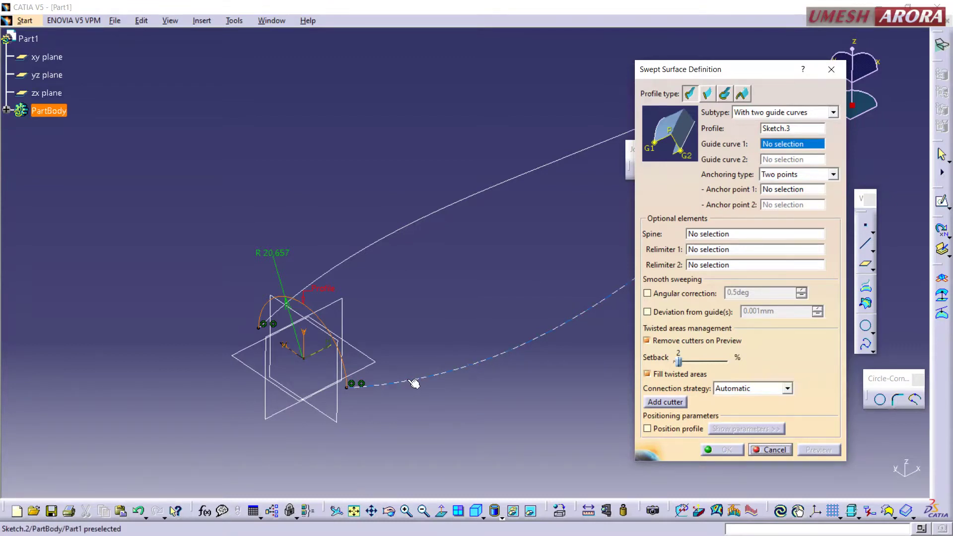
left_click(365, 385)
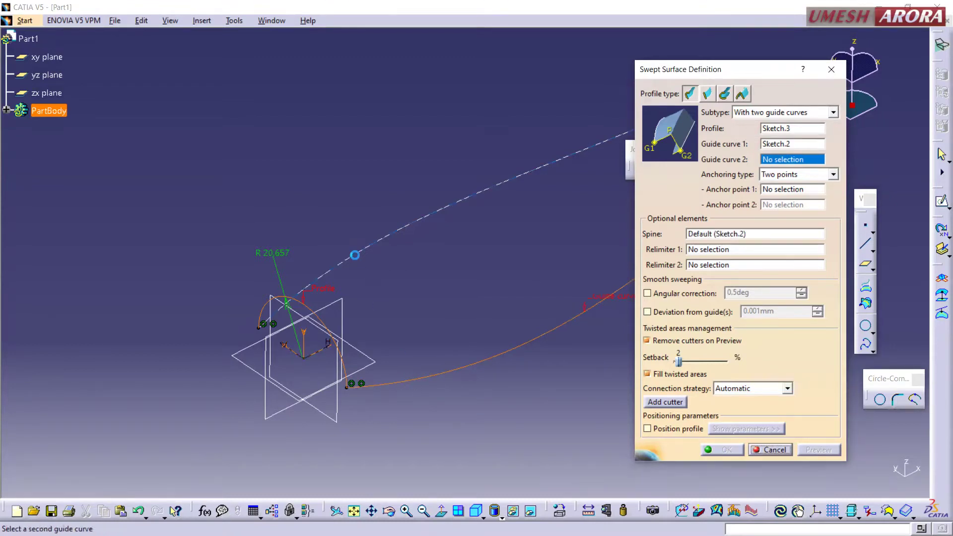
left_click(331, 281)
middle_click_drag(462, 292, 426, 282)
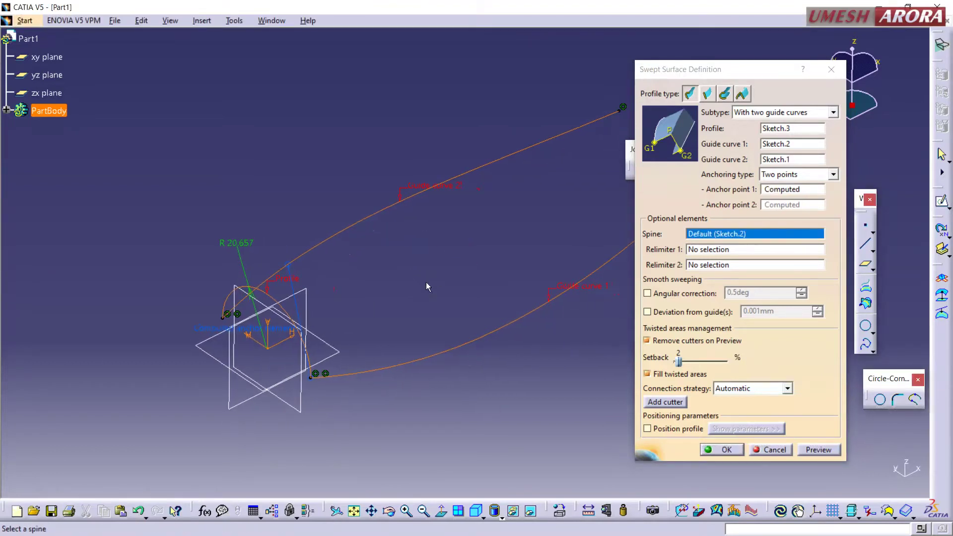
left_click(818, 450)
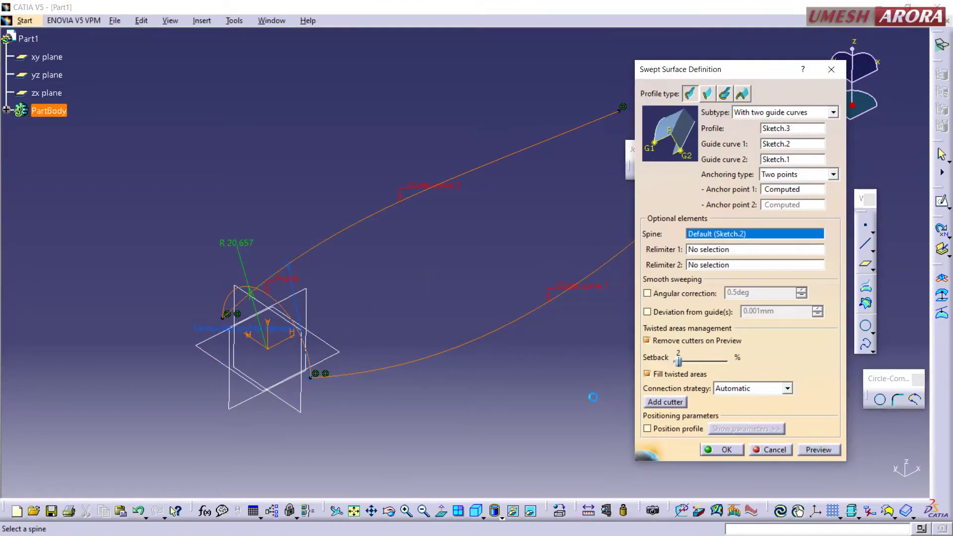
mouse_move(502, 369)
middle_mouse_down()
mouse_move(545, 300)
mouse_move(401, 293)
mouse_move(456, 321)
mouse_move(395, 297)
middle_mouse_up()
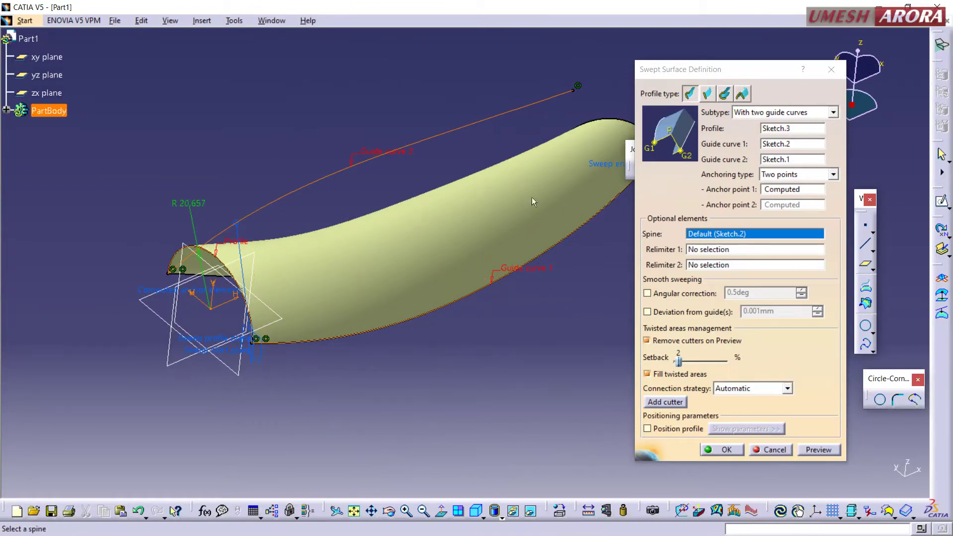
middle_click_drag(532, 202, 522, 267)
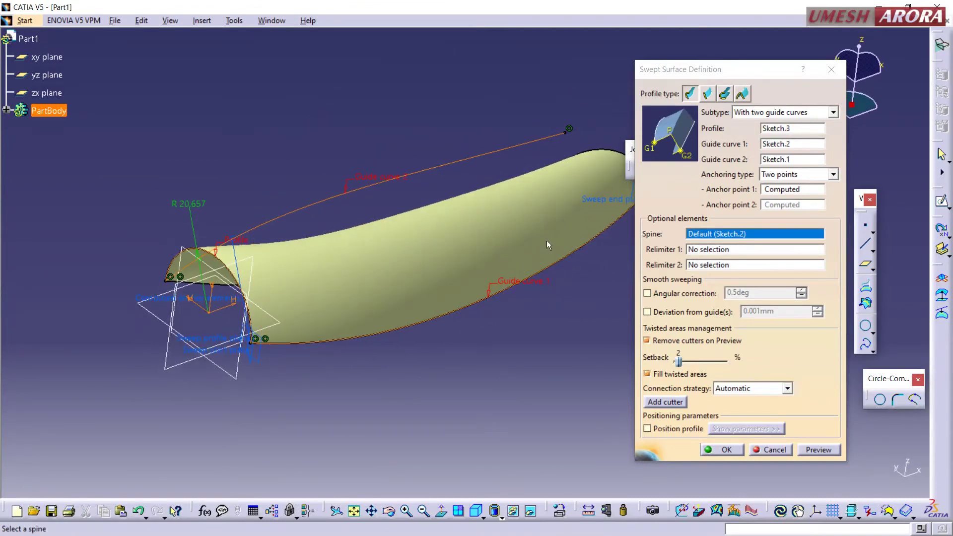
Anchor the sweep at a guide-curve vertex and switch anchoring to Point and direction.
left_click(777, 192)
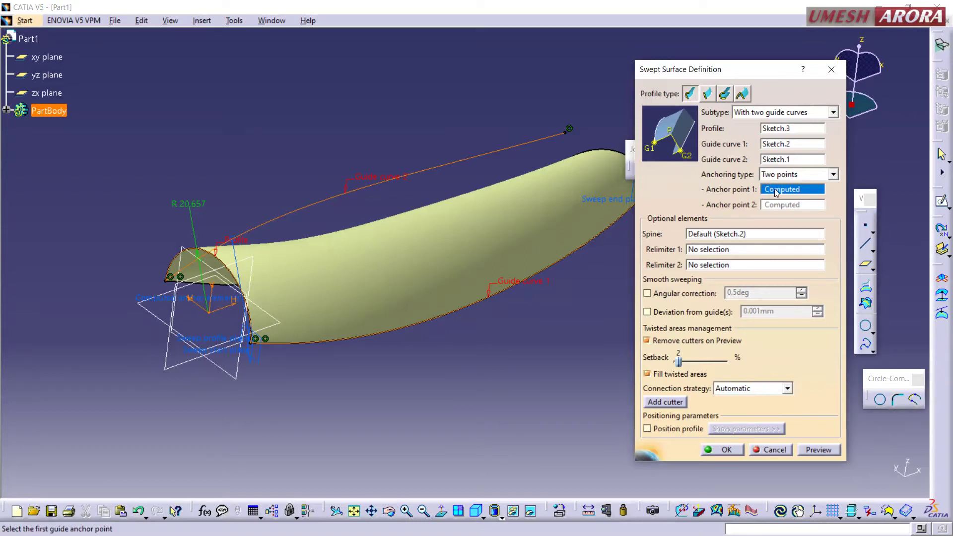
left_click(249, 342)
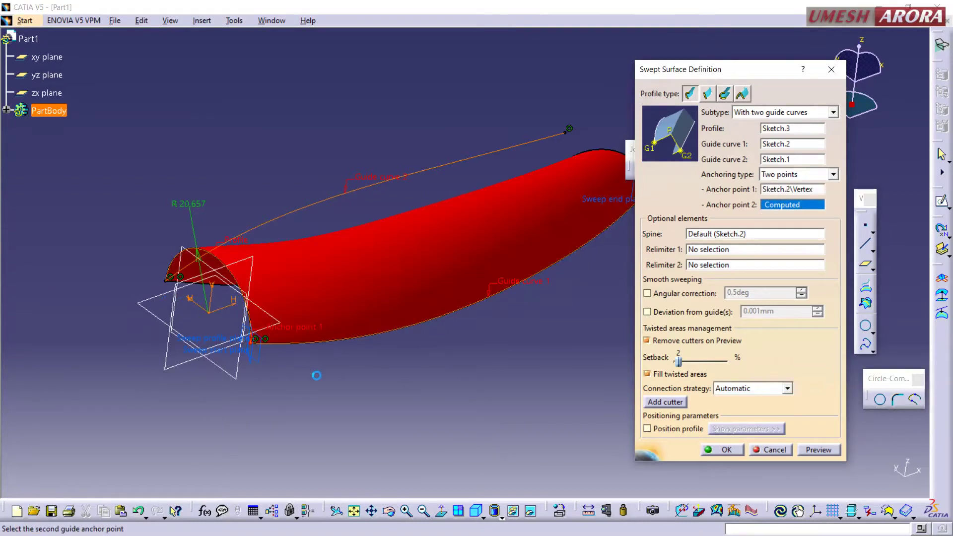
left_click(810, 451)
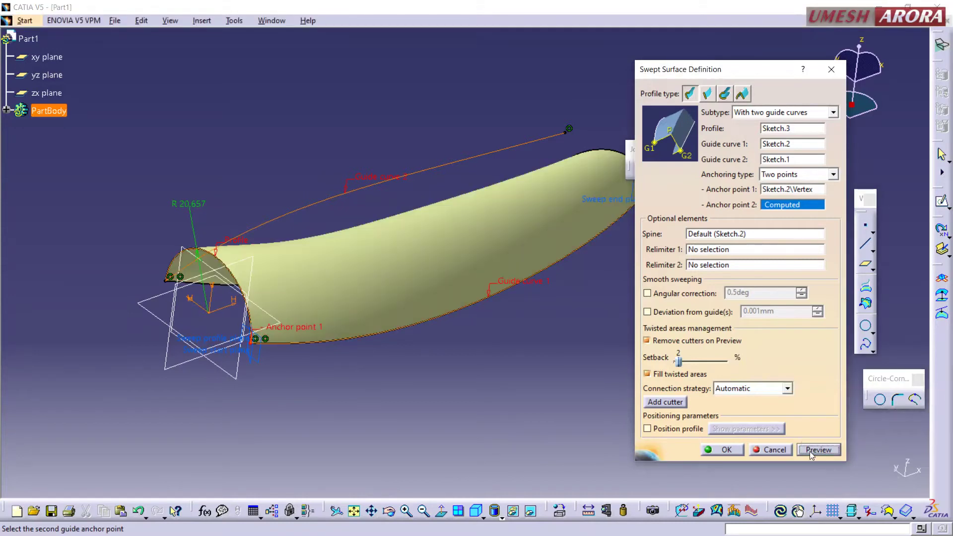
left_click(788, 176)
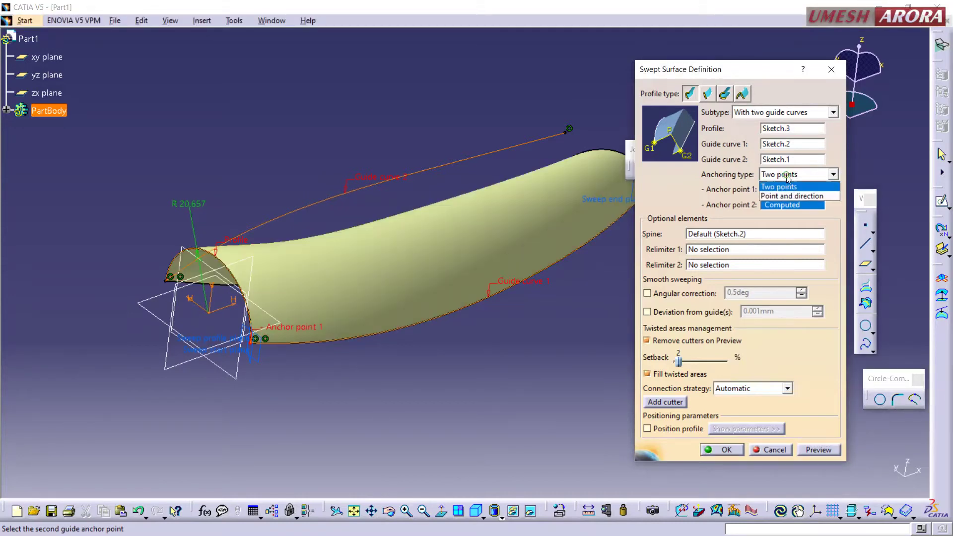
left_click(775, 197)
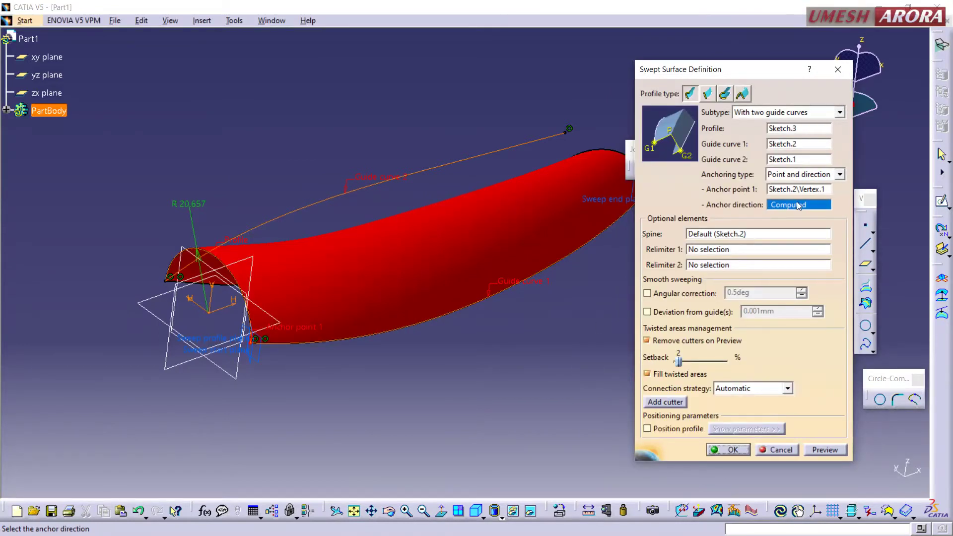
Preview the anchor direction as X, Y, then Z Component, then revert to two-point anchoring.
right_click(798, 205)
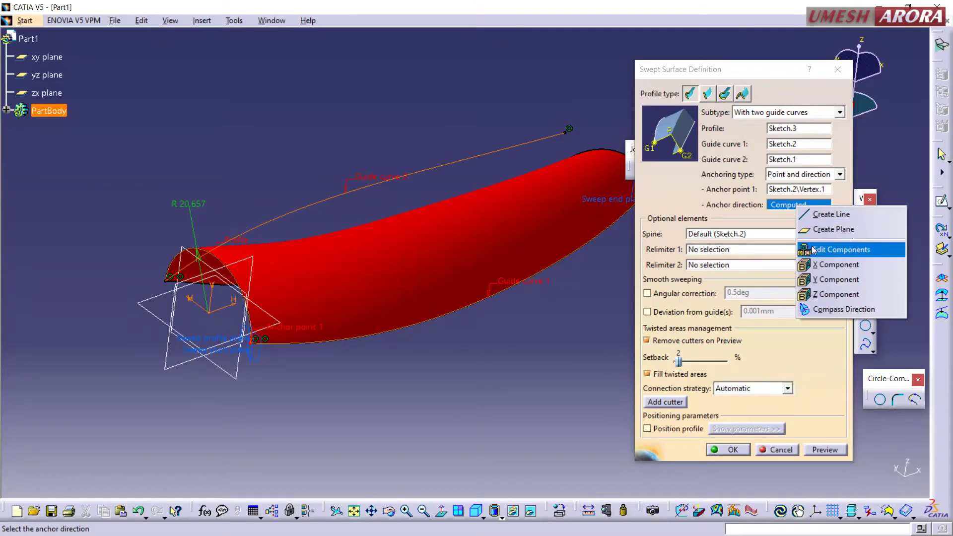
left_click(822, 270)
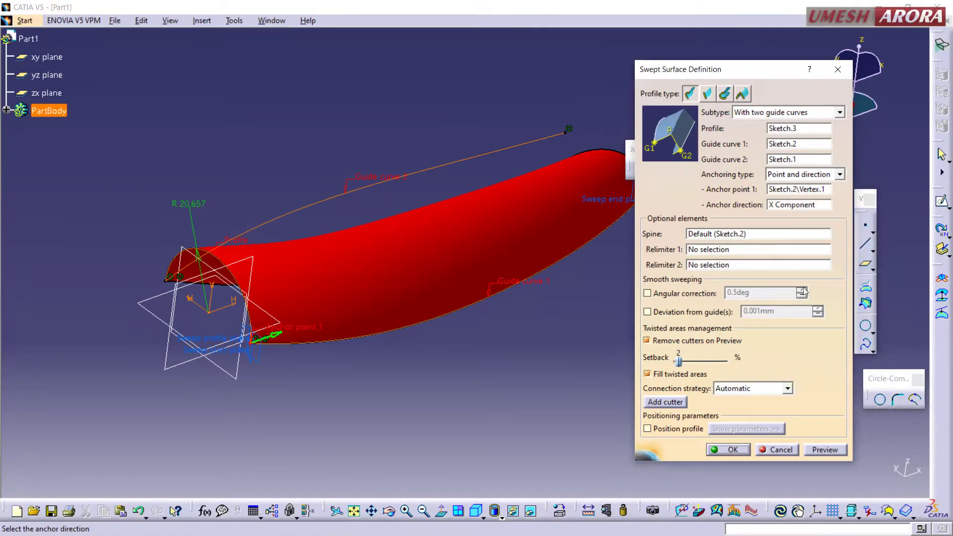
left_click(815, 448)
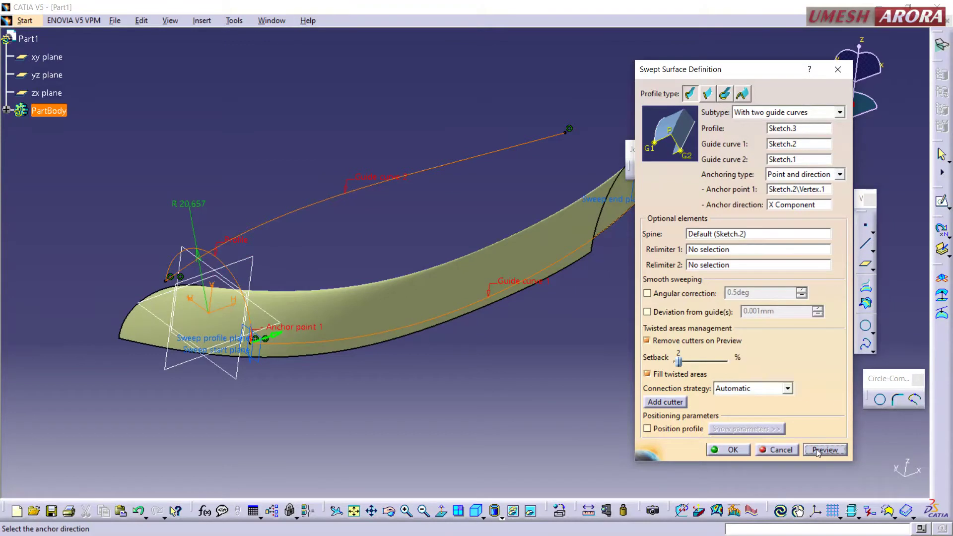
right_click(796, 206)
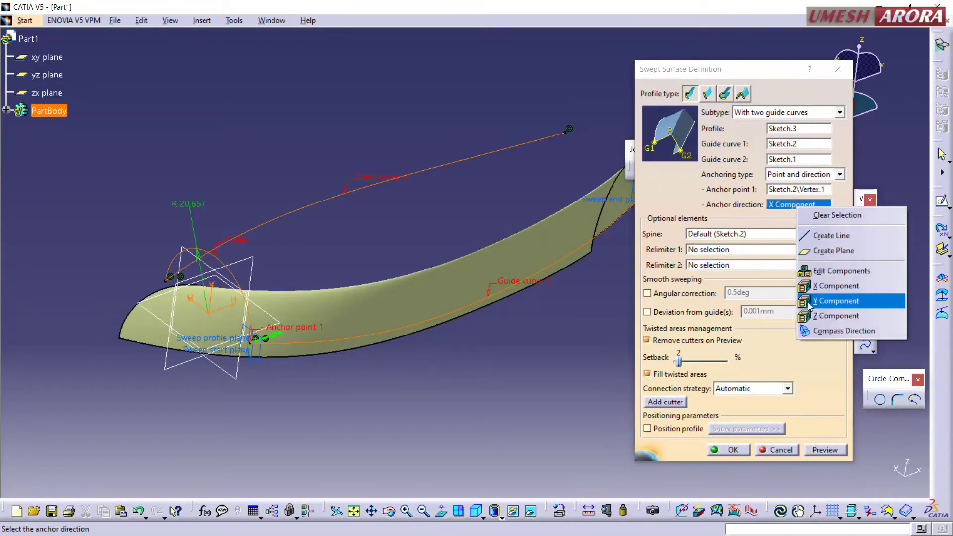
left_click(811, 299)
left_click(820, 450)
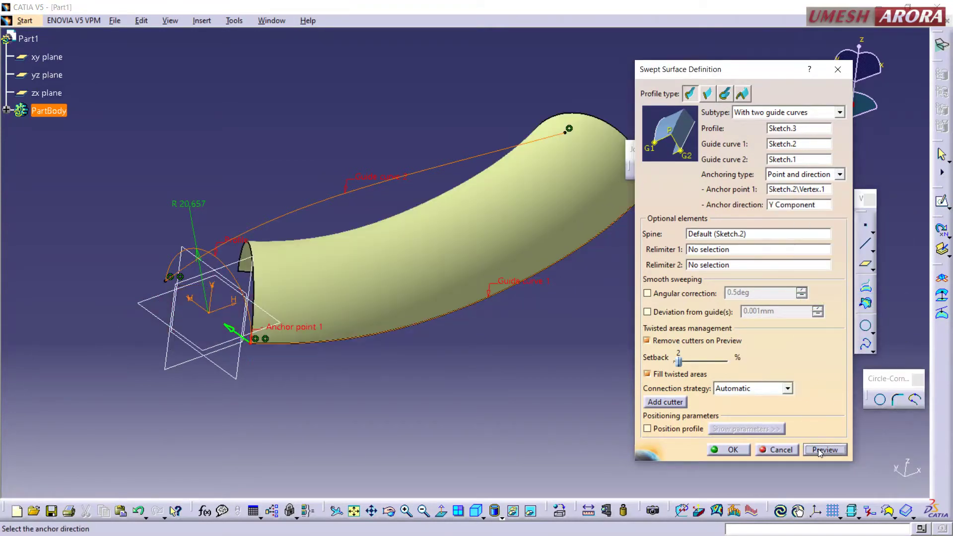
right_click(795, 205)
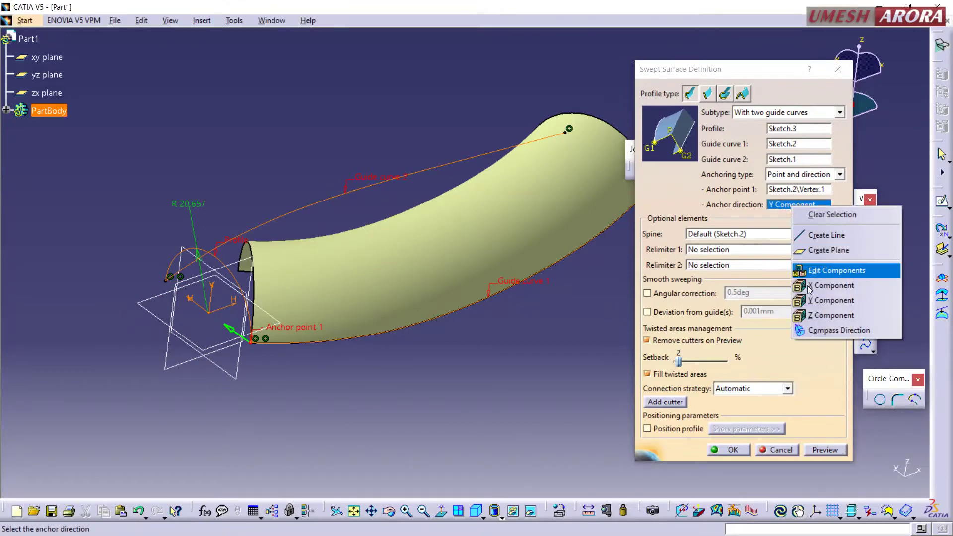
left_click(813, 315)
left_click(820, 450)
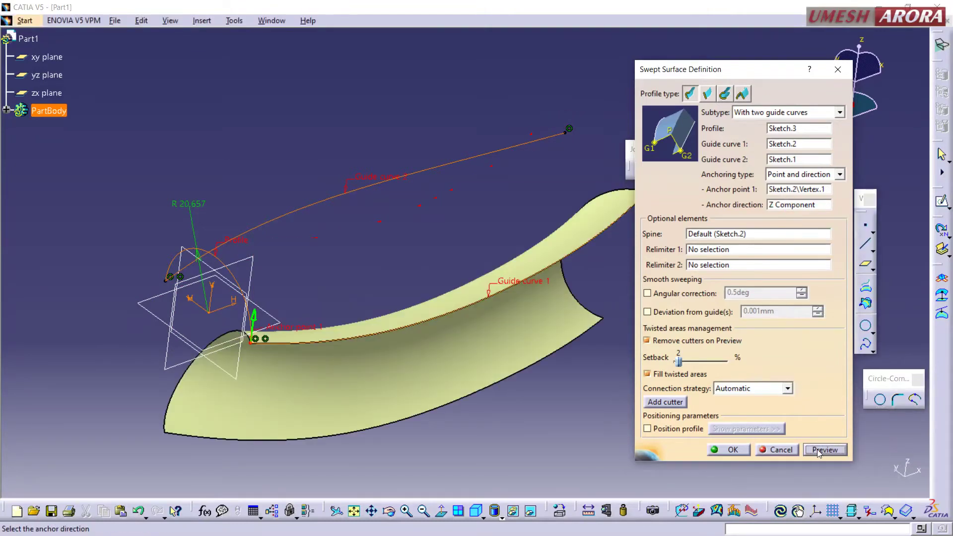
left_click(800, 174)
left_click(794, 183)
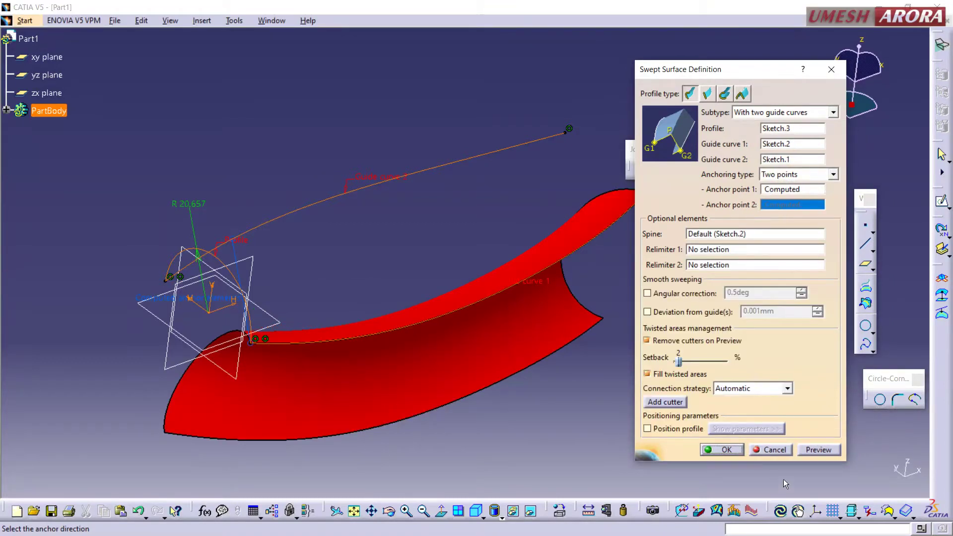
Compare the sweep preview with Fill twisted areas off, then turn the option back on.
left_click(812, 448)
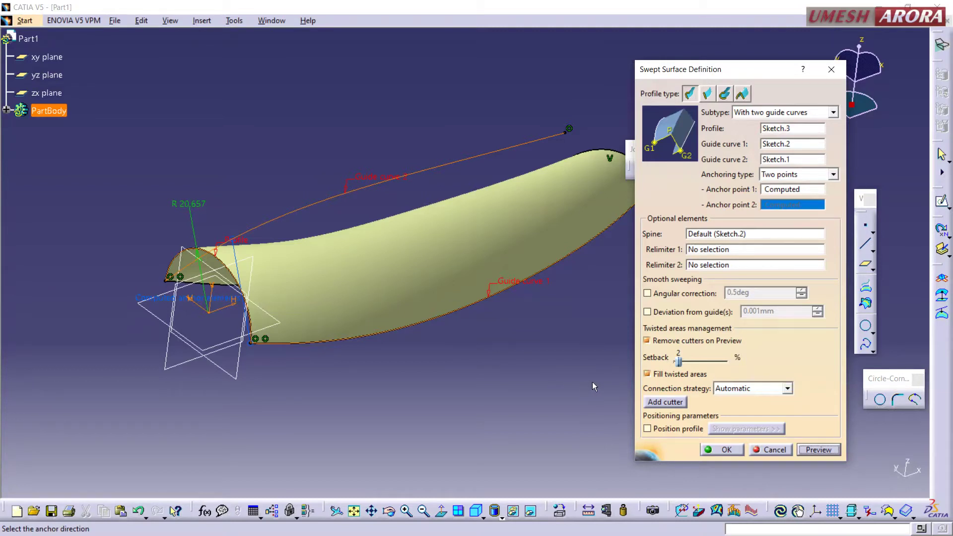
left_click(647, 374)
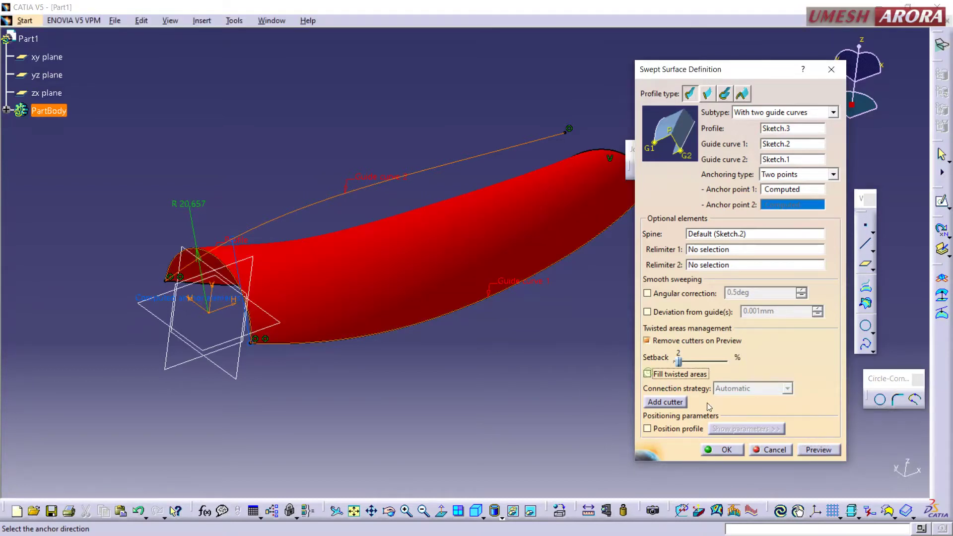
left_click(823, 451)
mouse_move(469, 210)
middle_mouse_down()
mouse_move(469, 315)
mouse_move(457, 233)
middle_mouse_up()
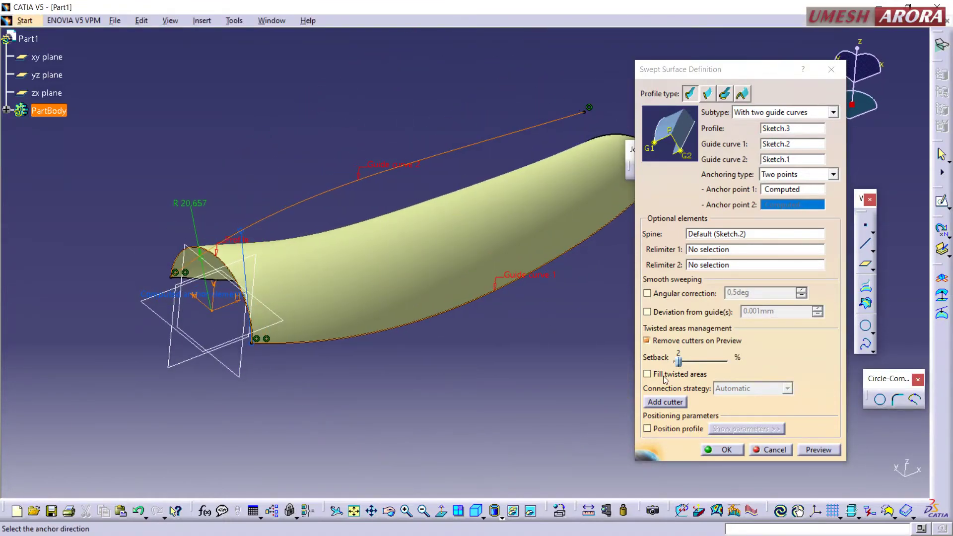
left_click(648, 374)
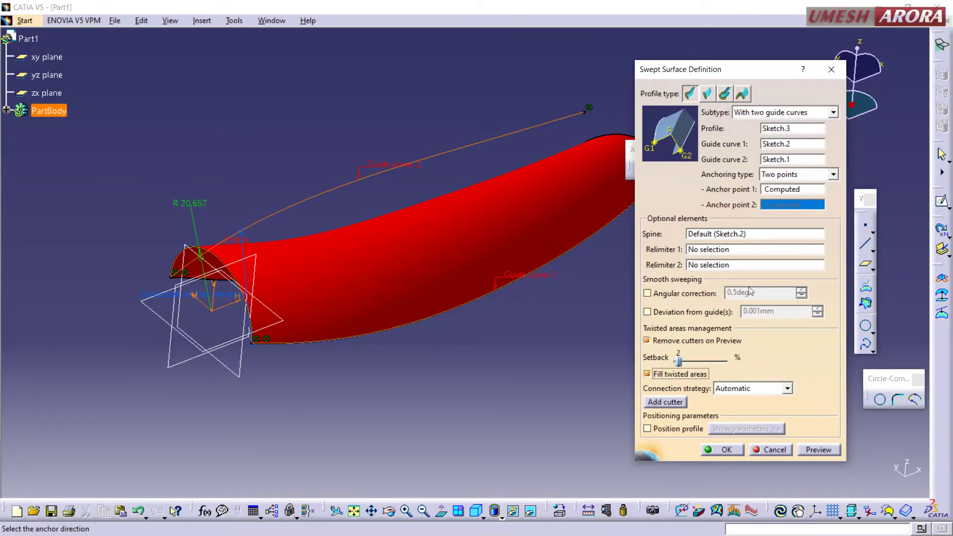
mouse_move(457, 214)
middle_mouse_down()
mouse_move(477, 283)
mouse_move(442, 357)
mouse_move(540, 227)
middle_mouse_up()
Switch the subtype to 'With pulling direction', then cancel, keeping only the three sketched curves.
left_click(750, 114)
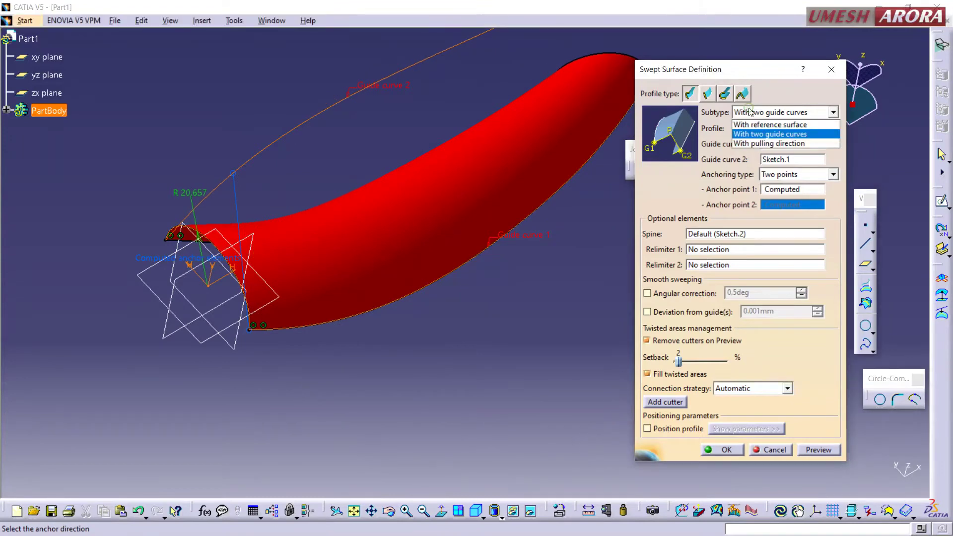
left_click(750, 142)
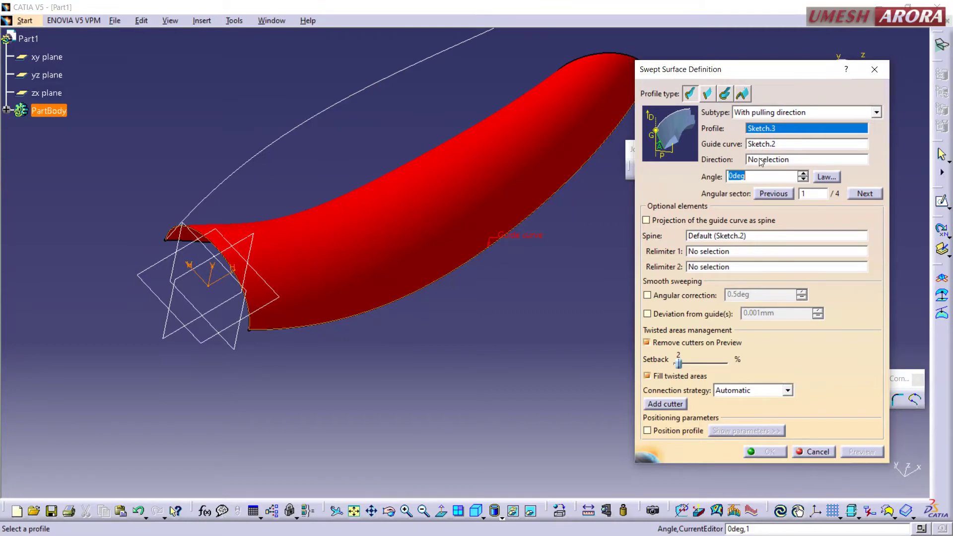
left_click(814, 452)
mouse_move(465, 368)
middle_mouse_down()
mouse_move(446, 231)
mouse_move(457, 312)
mouse_move(544, 272)
middle_mouse_up()
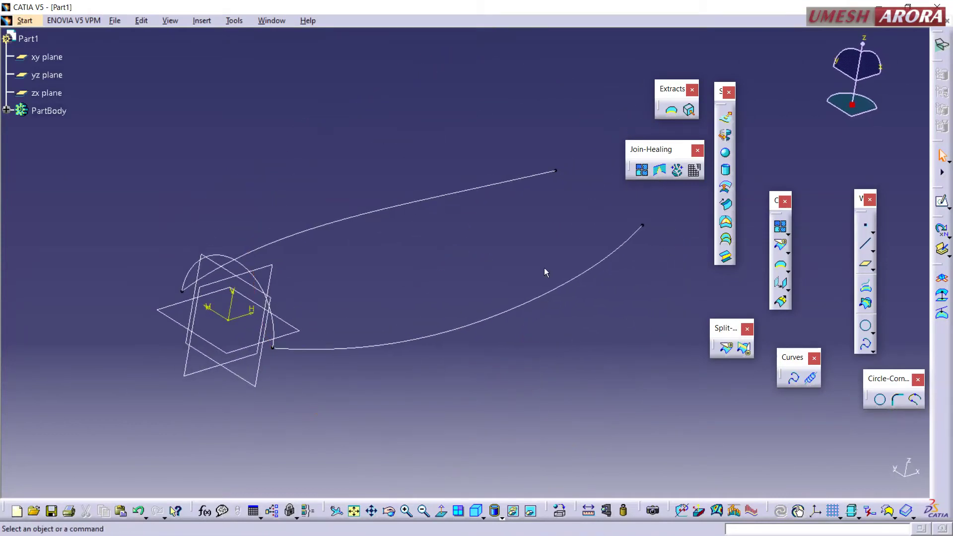
Preview Sketch.3 swept along guide Sketch.2 with a Z Component pulling direction.
left_click(726, 222)
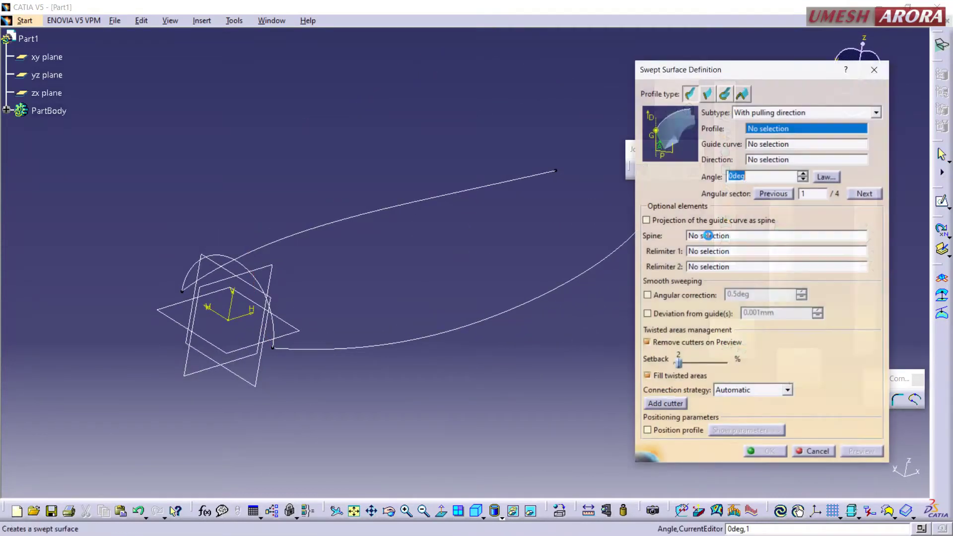
left_click(274, 319)
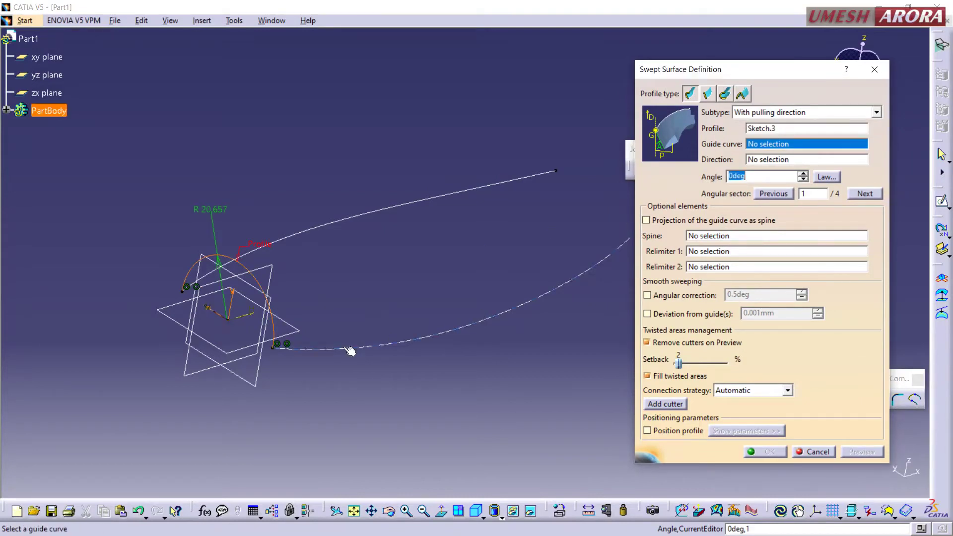
left_click(385, 343)
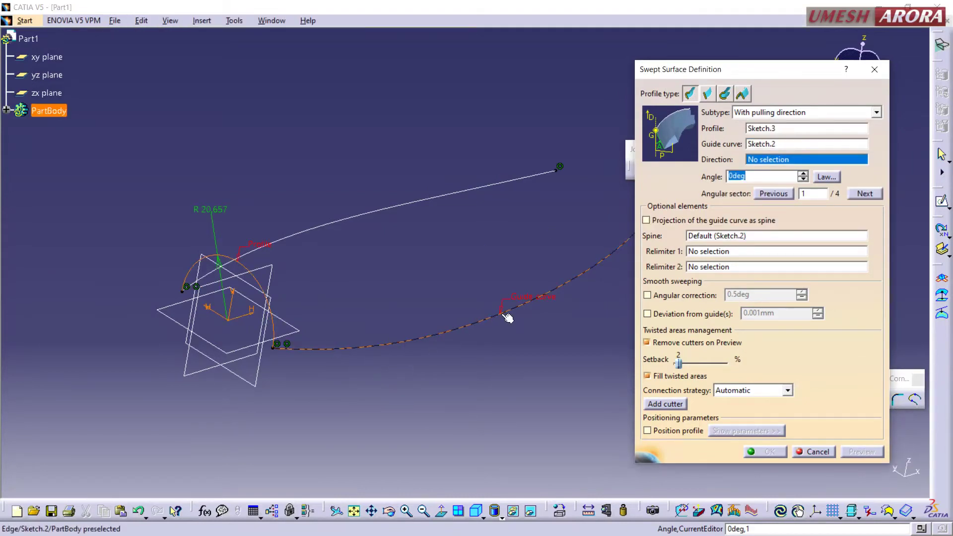
right_click(777, 164)
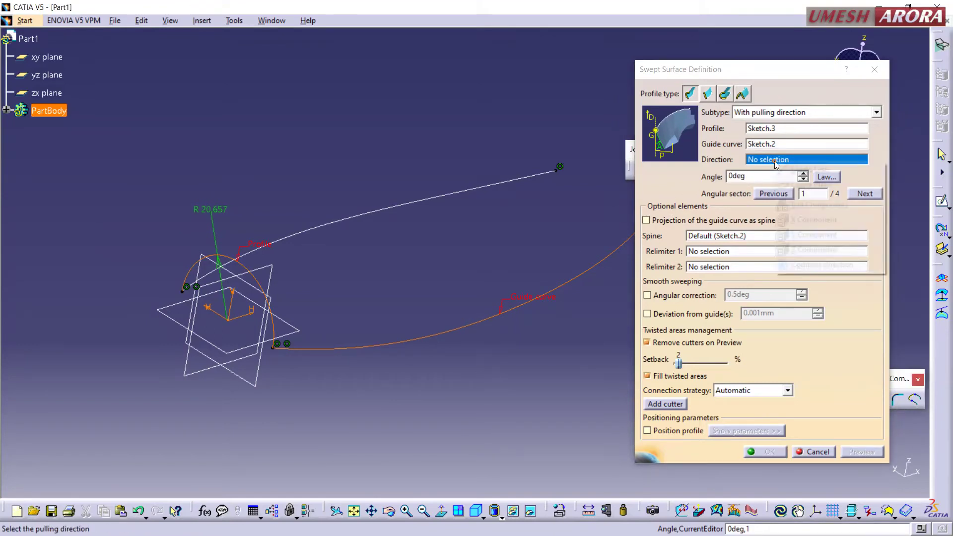
left_click(804, 251)
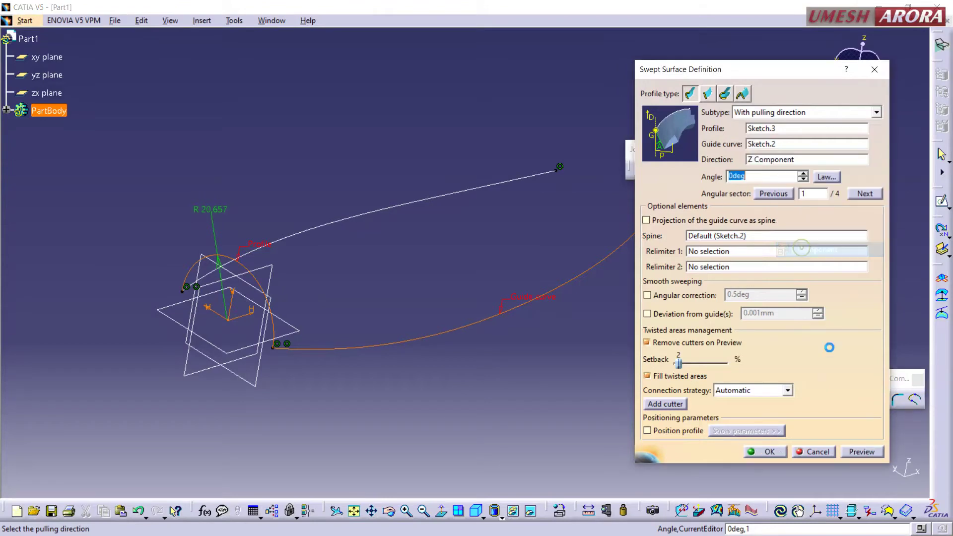
left_click(849, 452)
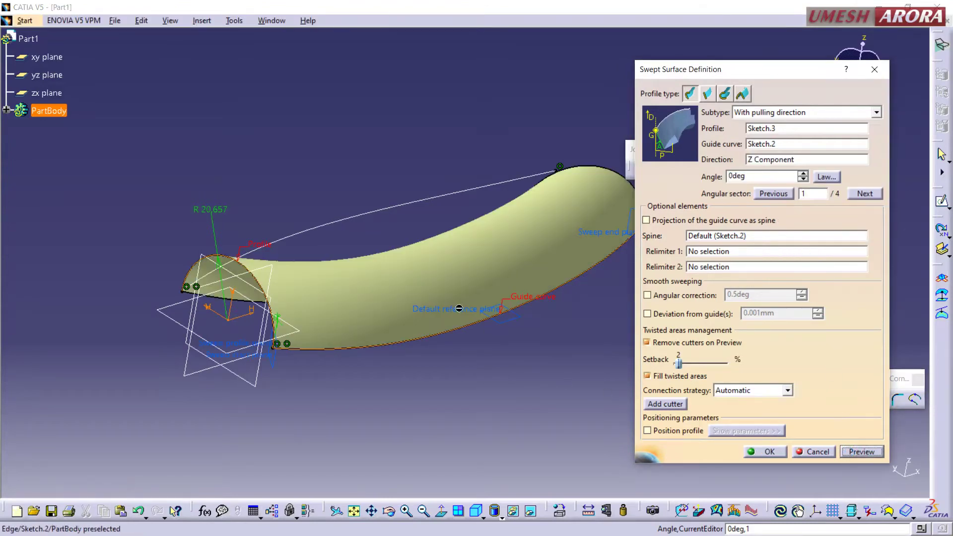
mouse_move(459, 309)
middle_mouse_down()
mouse_move(385, 300)
mouse_move(347, 311)
middle_mouse_up()
Set the pulling direction to Y and preview angular sectors 1 through 4.
right_click(795, 162)
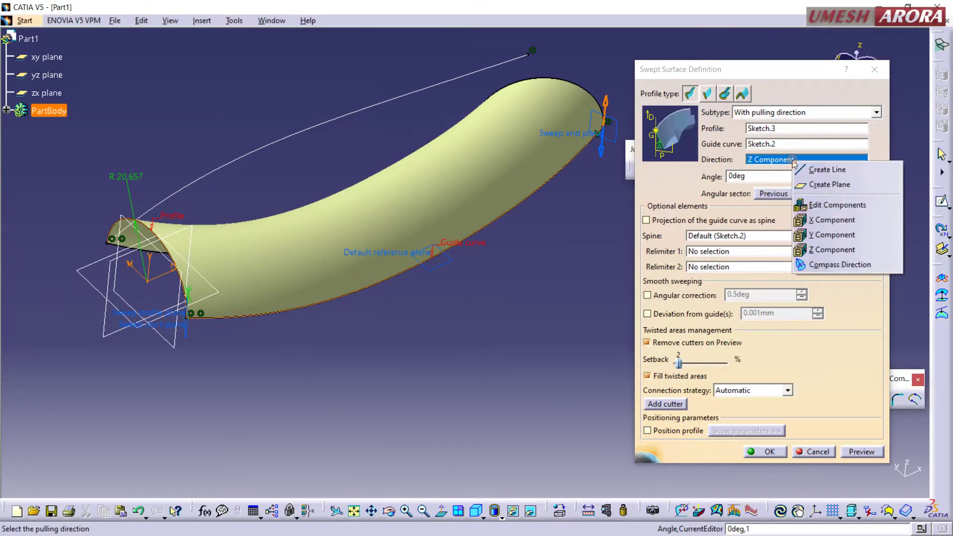
left_click(818, 235)
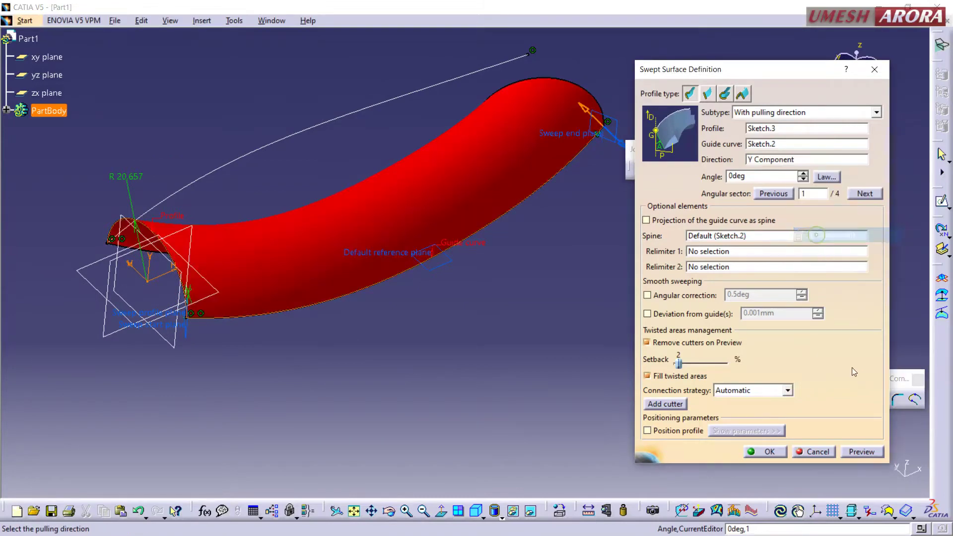
left_click(859, 452)
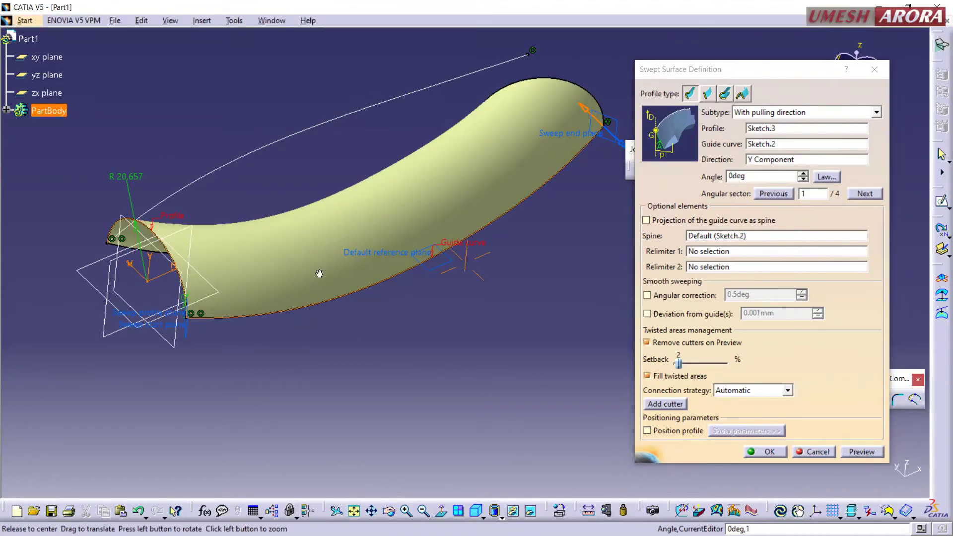
mouse_move(333, 300)
middle_mouse_down()
mouse_move(312, 259)
mouse_move(328, 253)
middle_mouse_up()
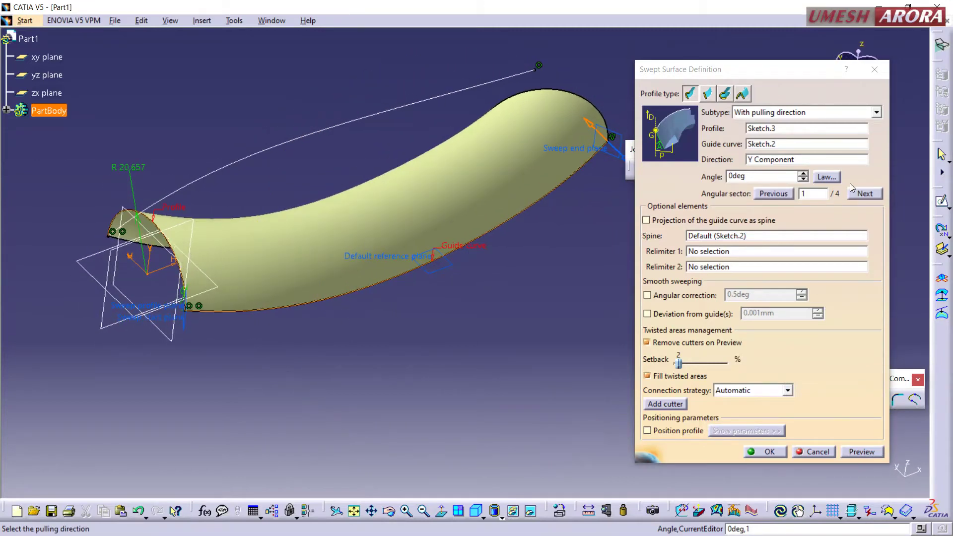
left_click(857, 197)
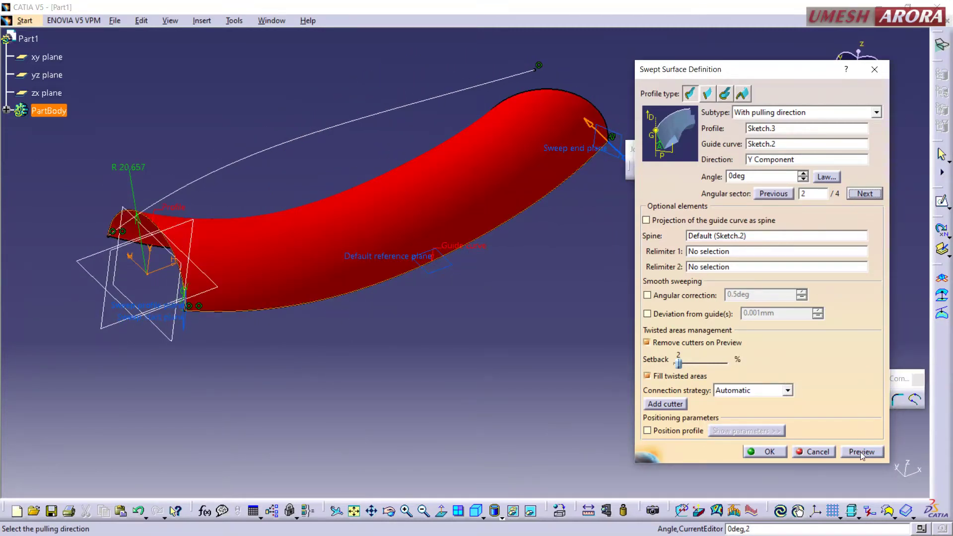
left_click(862, 452)
left_click(864, 194)
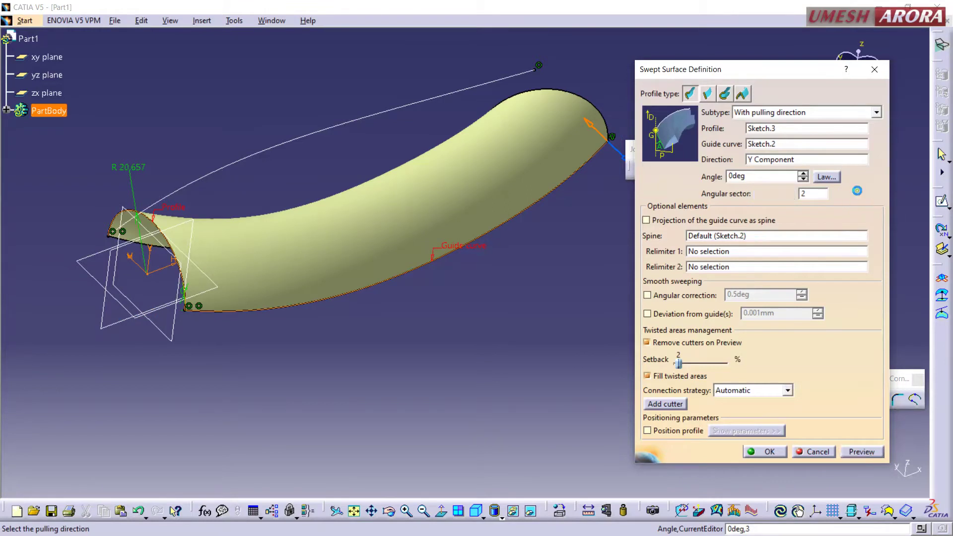
left_click(860, 452)
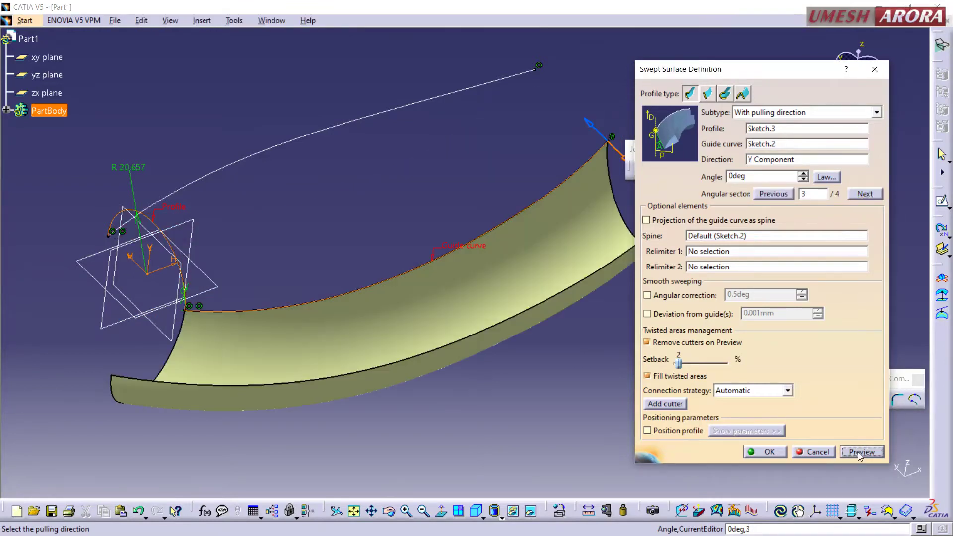
left_click(857, 197)
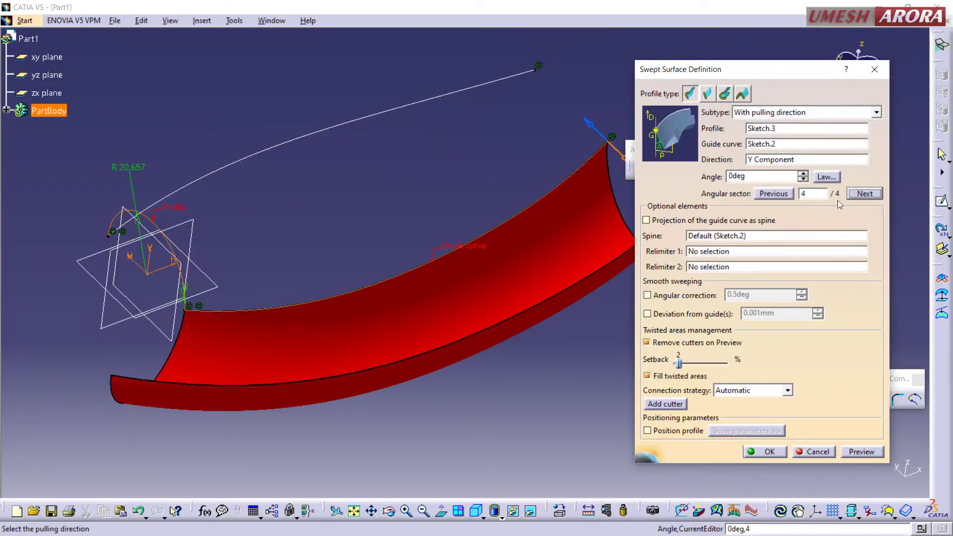
left_click(859, 453)
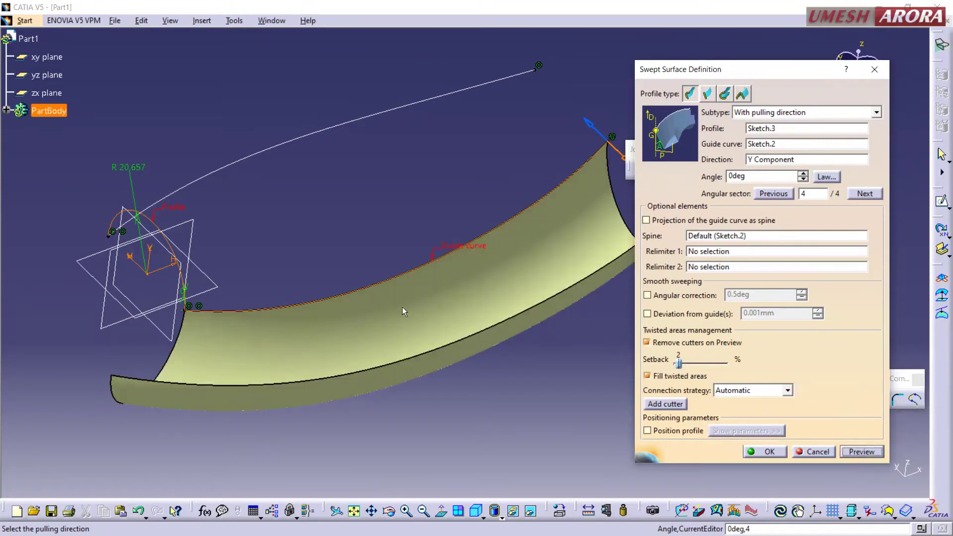
left_click(857, 195)
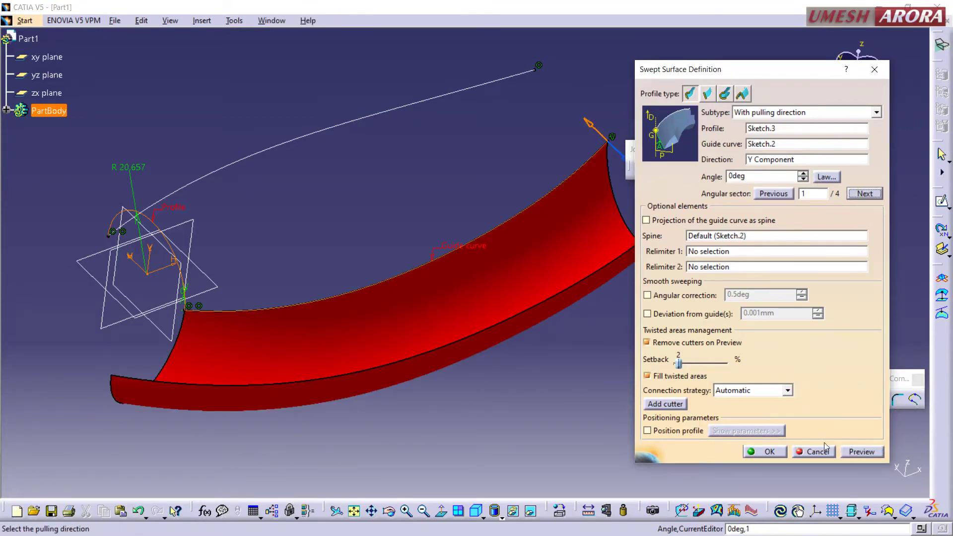
left_click(849, 452)
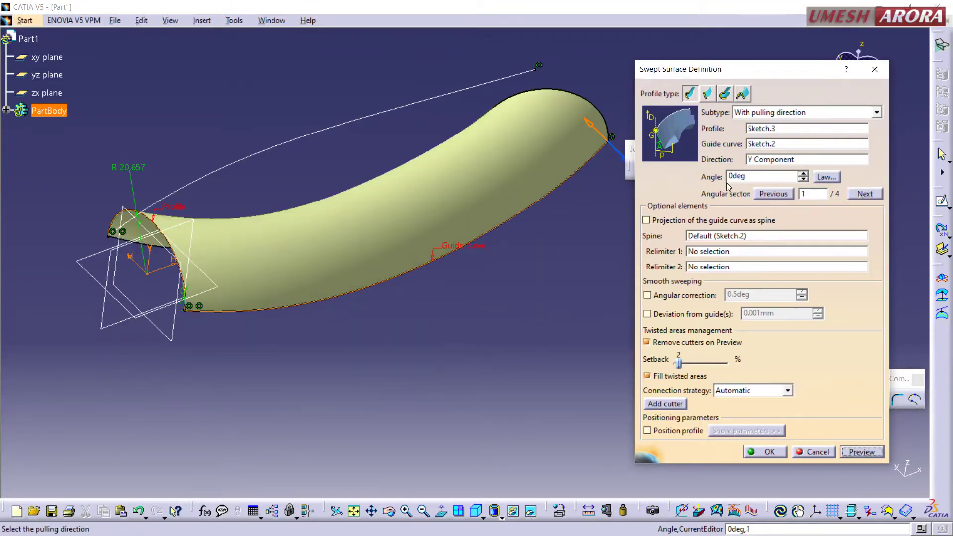
Set the sweep angle to 360 degrees and preview it.
double_click(750, 179)
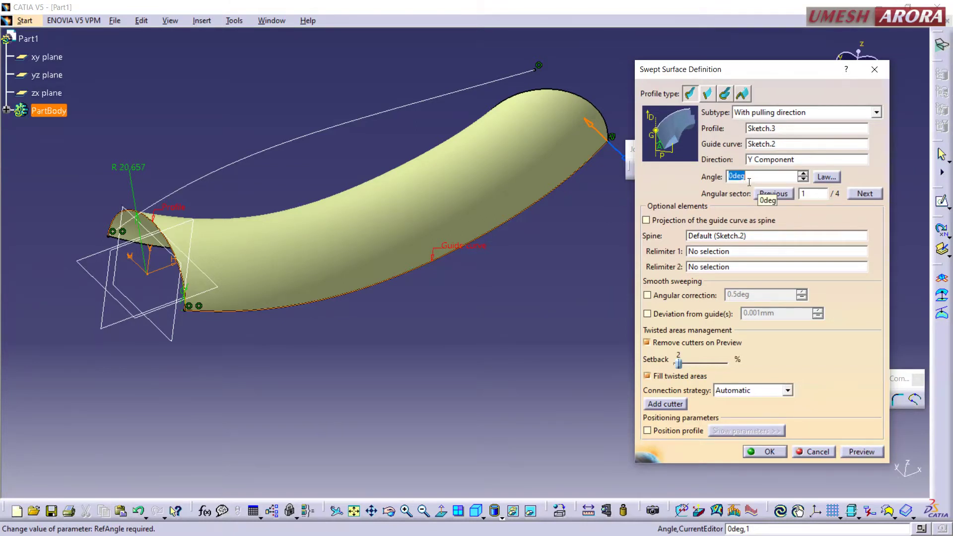
type("360")
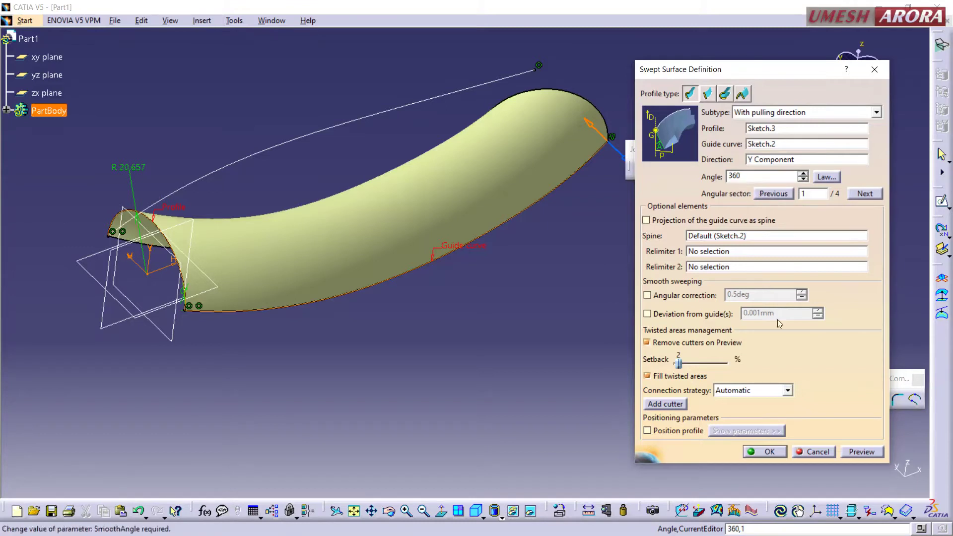
left_click(865, 452)
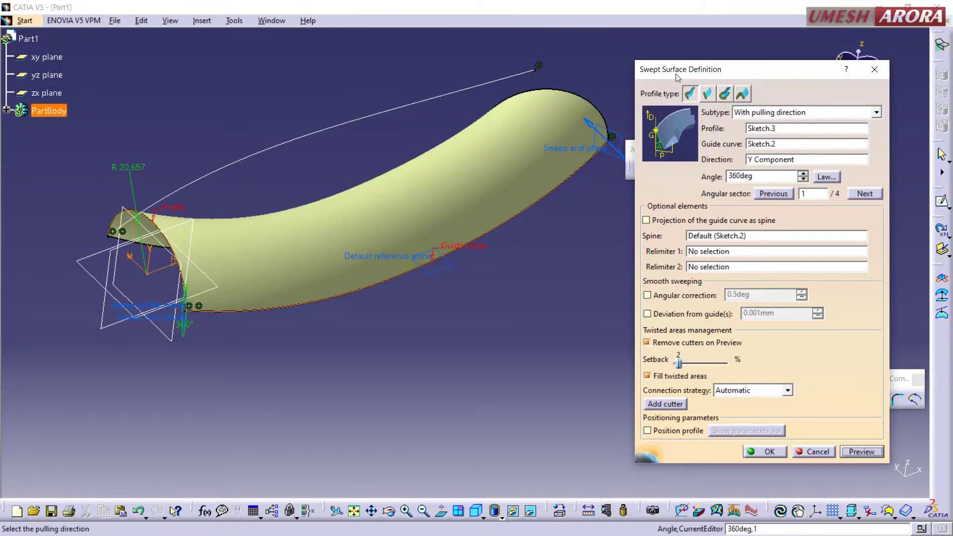
left_click_drag(678, 77, 664, 121)
Switch the sweep's pulling direction to the X axis and preview it, which raises an update error.
left_click(760, 203)
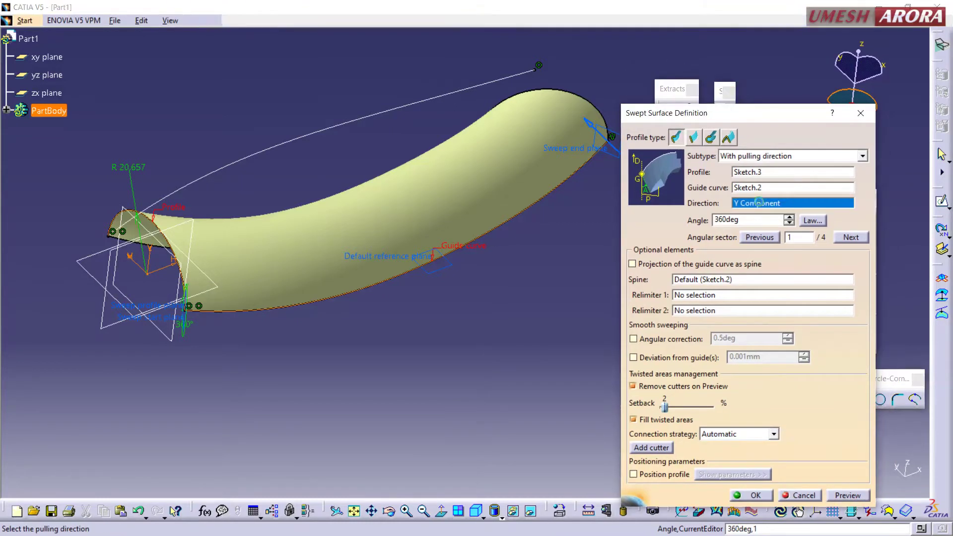
right_click(759, 203)
left_click(775, 260)
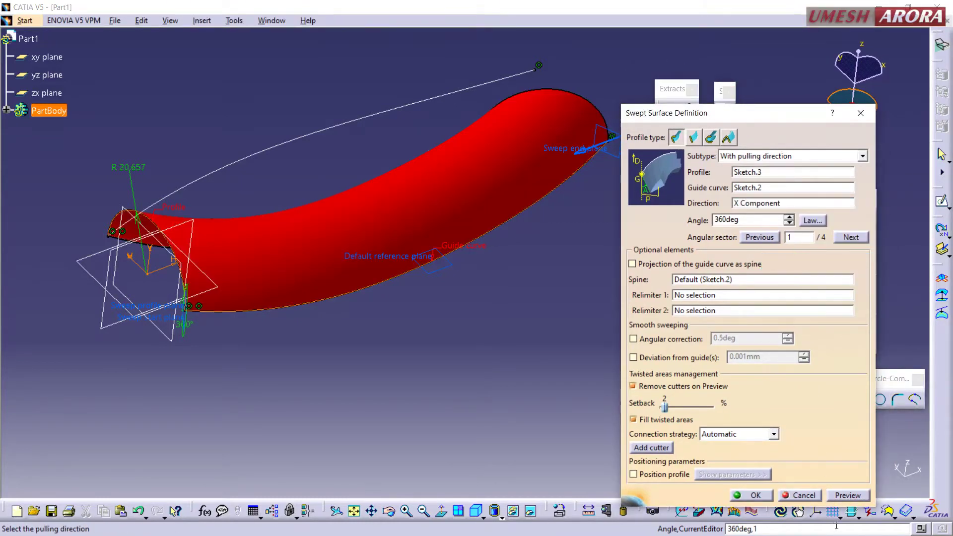
left_click(847, 495)
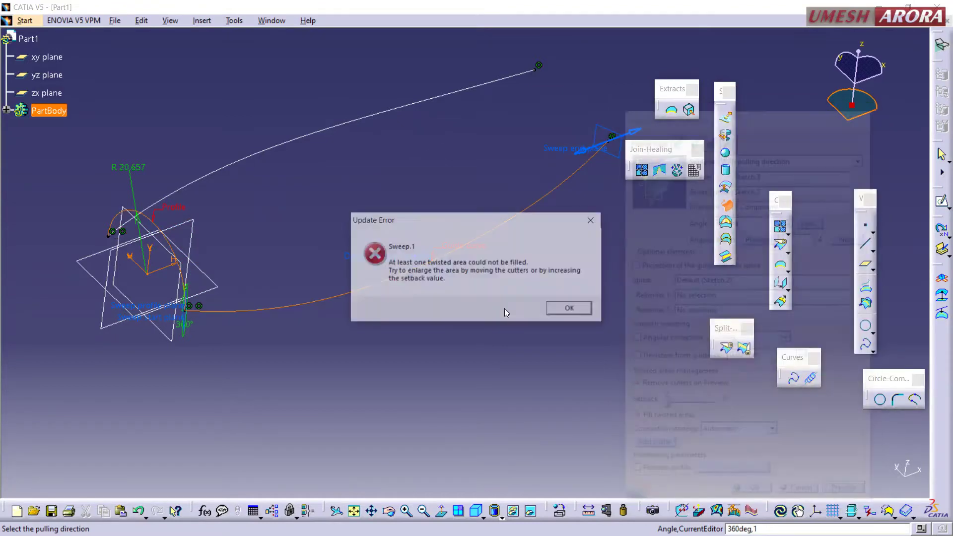
Dismiss the update error and warnings, then cancel the twisted sweep.
left_click(571, 308)
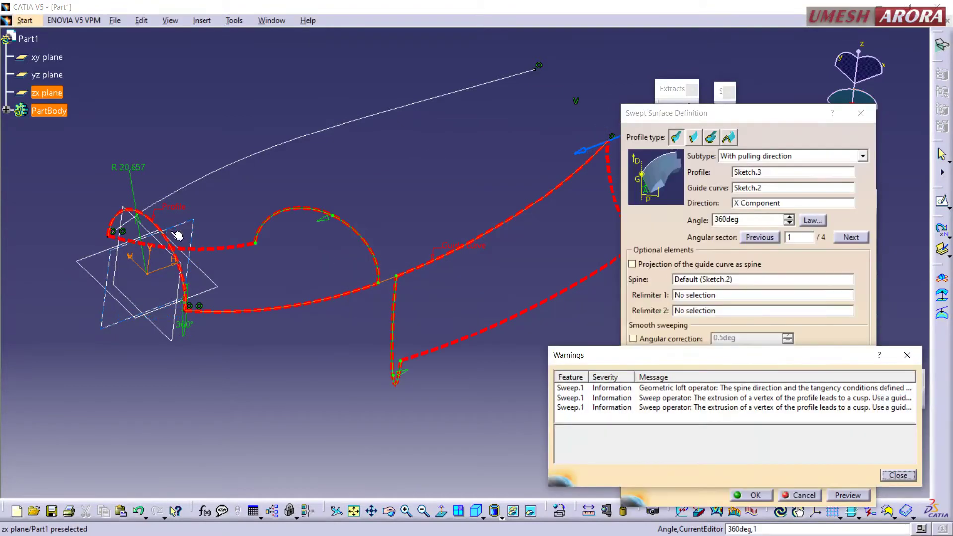
middle_click_drag(453, 239, 423, 230)
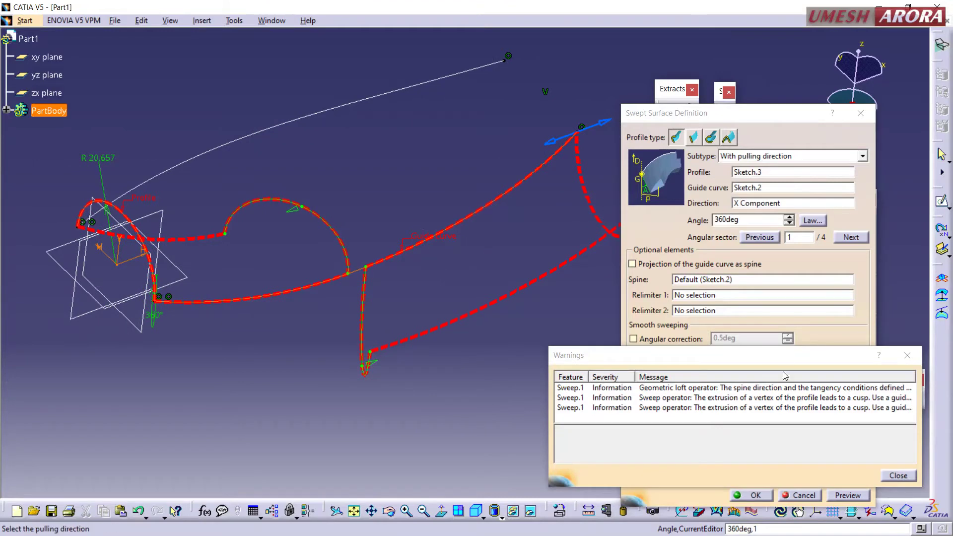
left_click(908, 355)
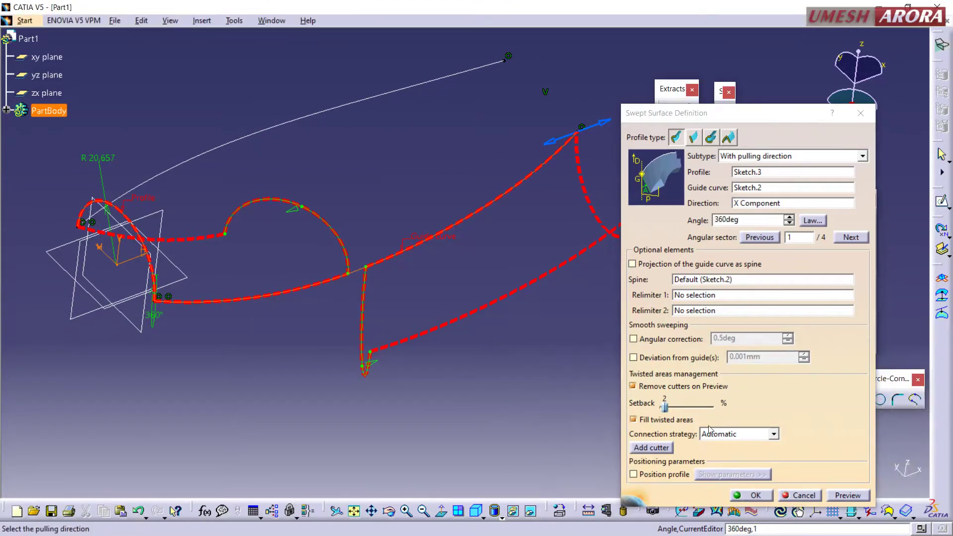
left_click(815, 495)
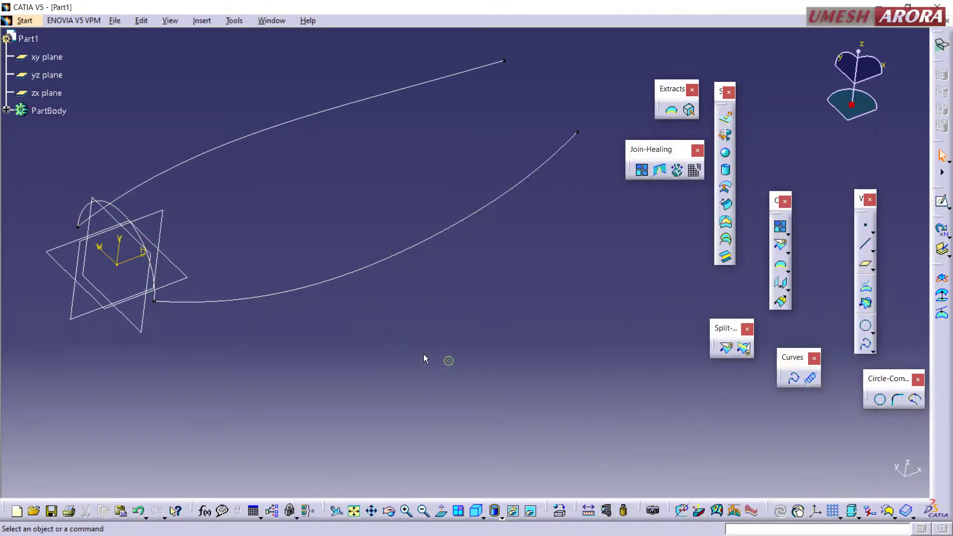
Start a sketch on the xy plane and draw a vertical line up from the lower curve's end.
mouse_move(400, 347)
middle_mouse_down()
mouse_move(564, 281)
mouse_move(538, 249)
mouse_move(311, 287)
middle_mouse_up()
left_click(273, 311)
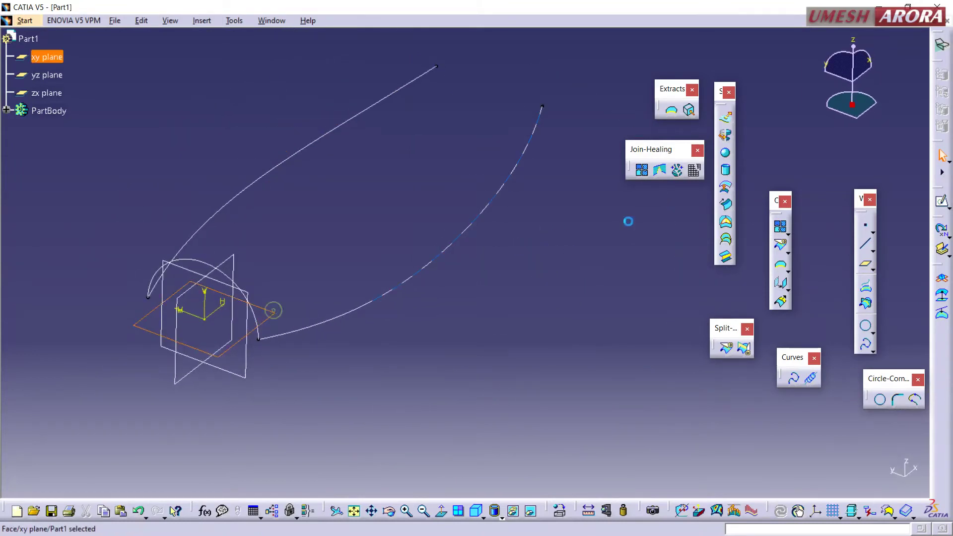
left_click(942, 200)
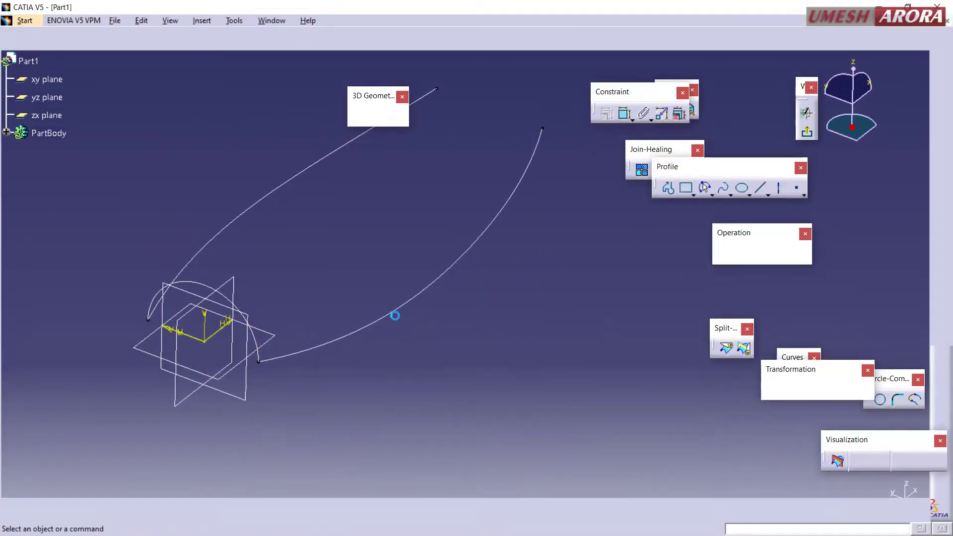
middle_click_drag(488, 317, 472, 398)
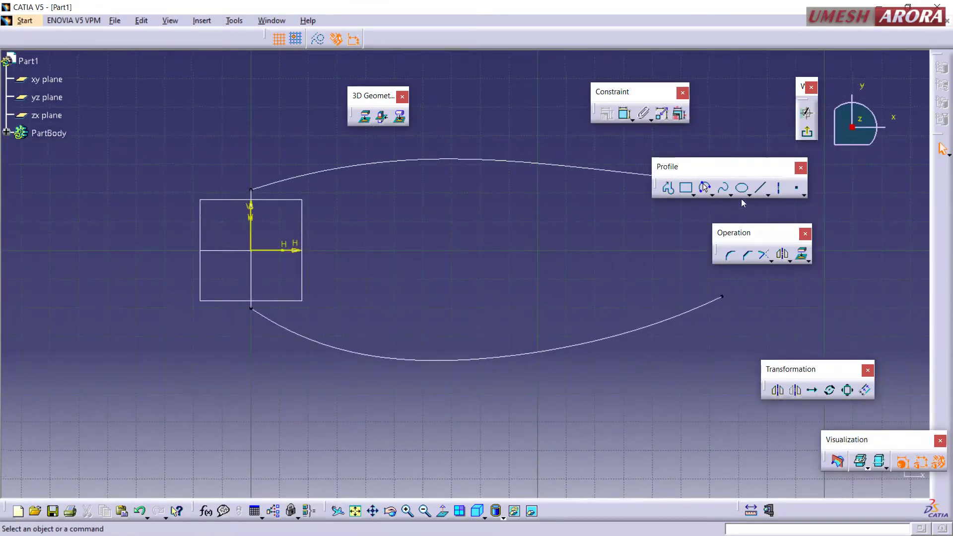
left_click(760, 187)
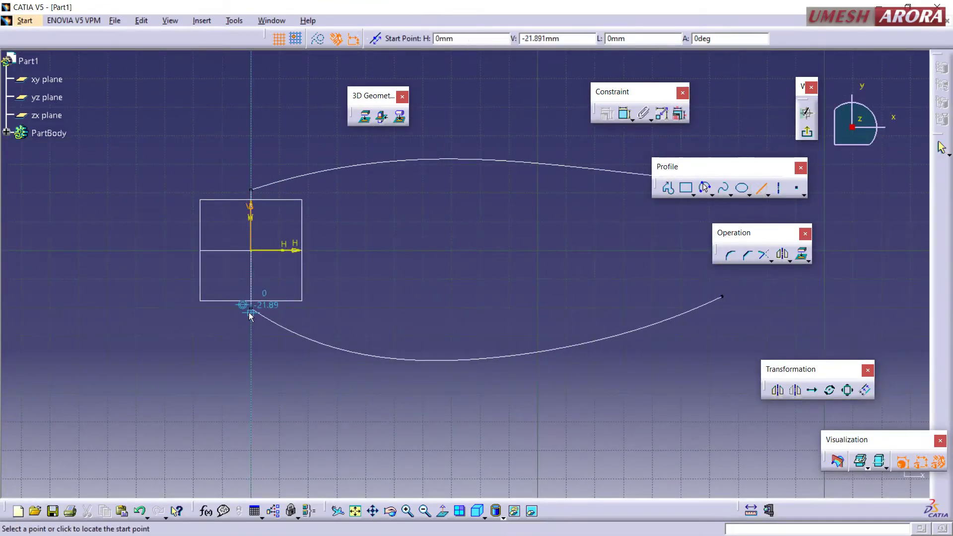
left_click(250, 315)
left_click(251, 262)
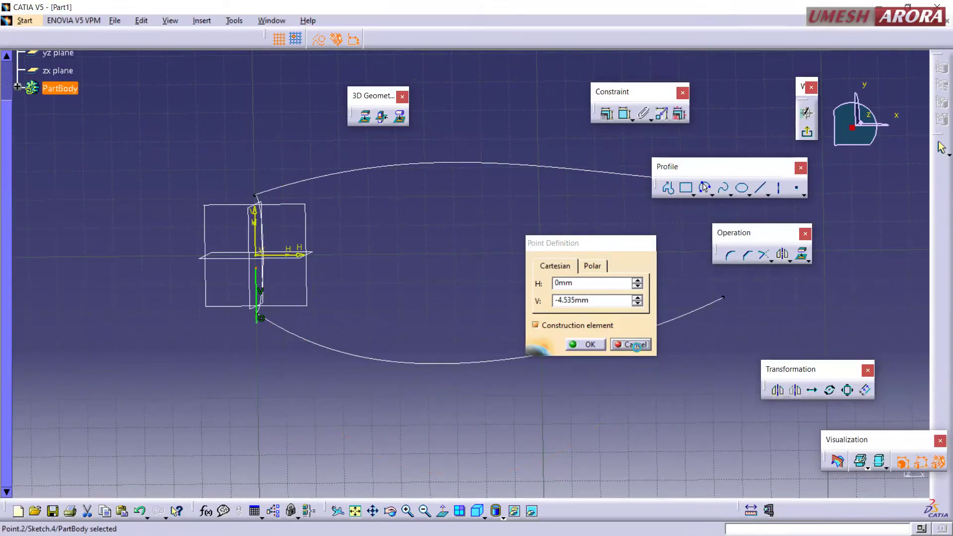
left_click(636, 346)
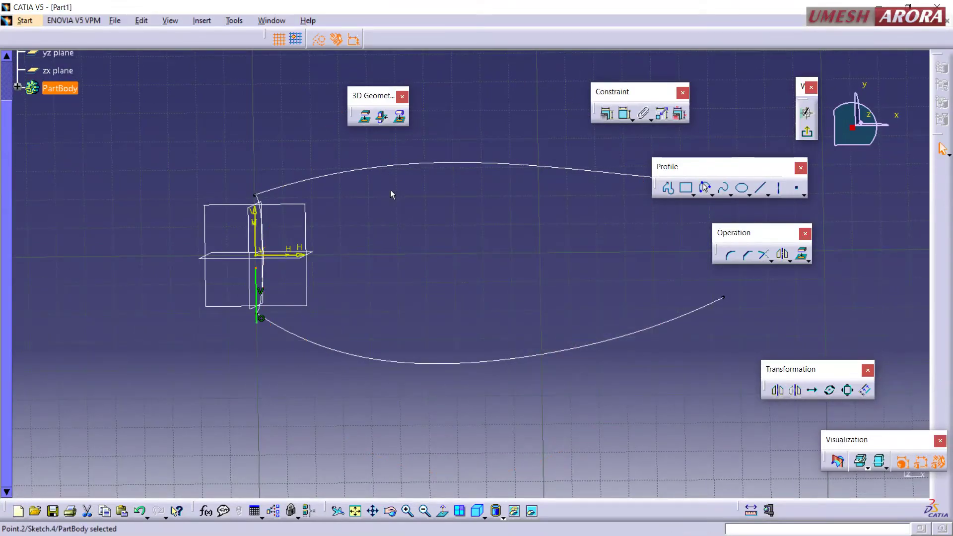
Make the line's end coincident with the upper curve's end point and exit the sketch.
middle_click_drag(390, 194, 291, 193)
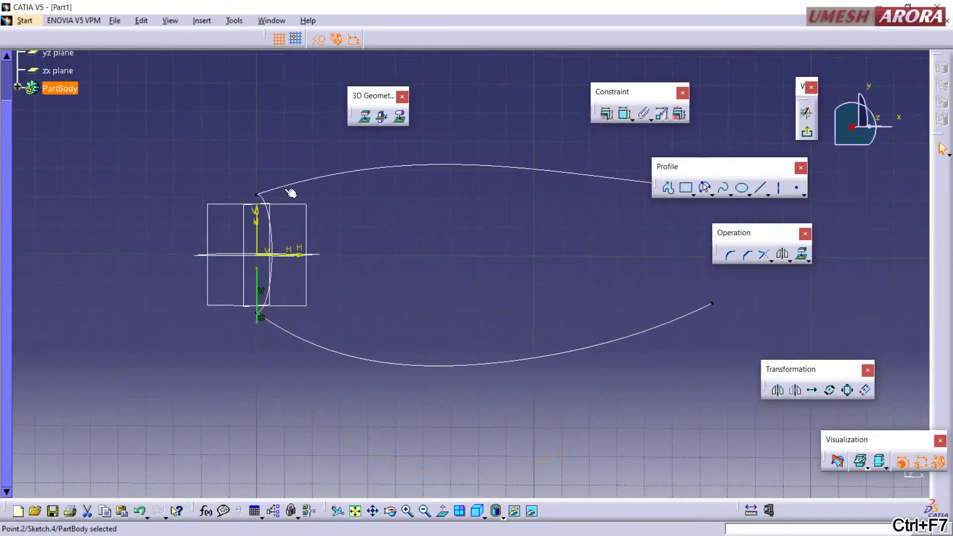
left_click(259, 194)
left_click(606, 114)
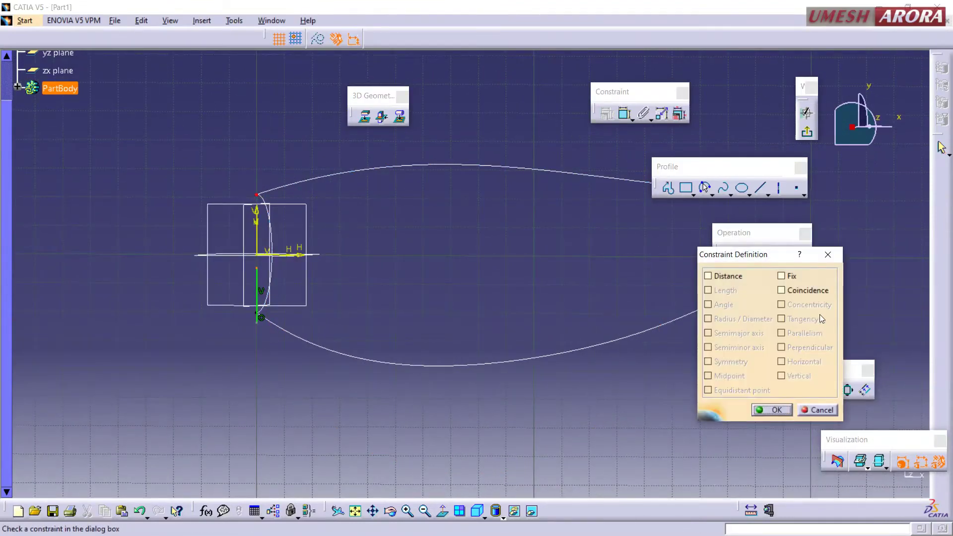
left_click(794, 290)
left_click(767, 410)
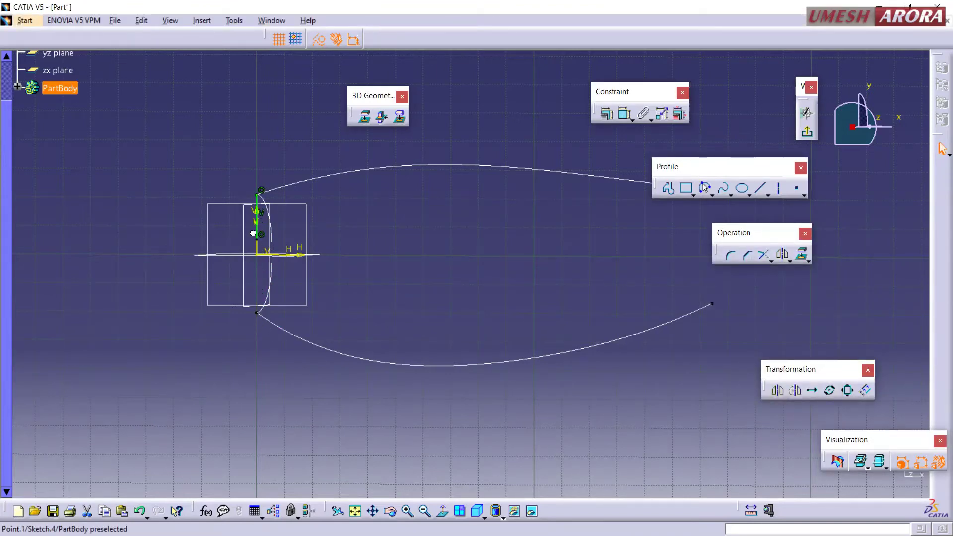
left_click_drag(253, 233, 258, 216)
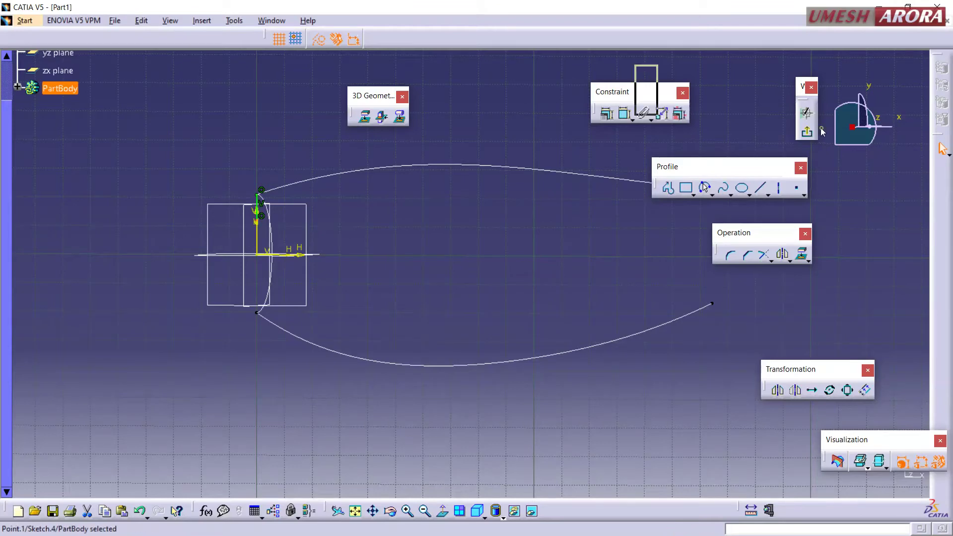
left_click(808, 131)
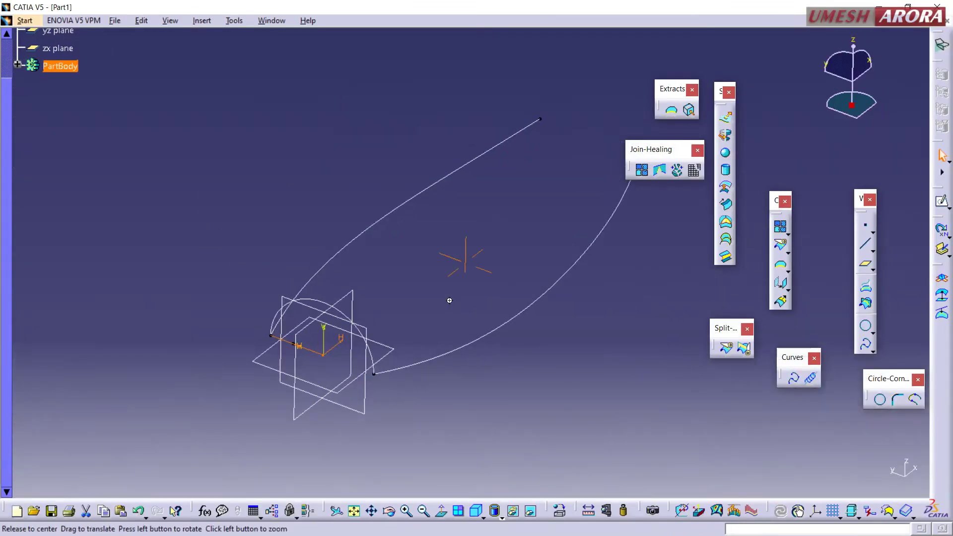
Preview a sweep of profile Sketch.4 along guide Sketch.1 with X Component pulling direction.
middle_click_drag(449, 301, 437, 260)
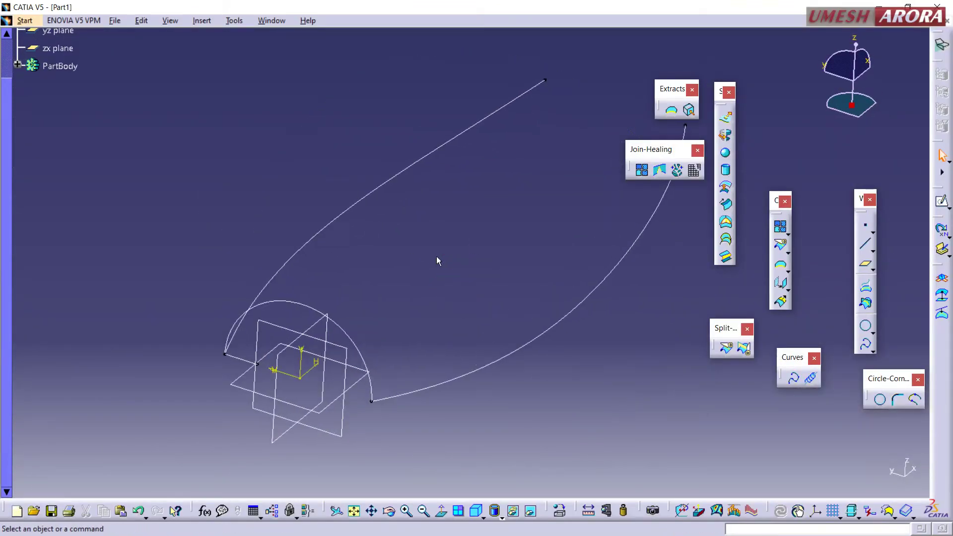
left_click(726, 204)
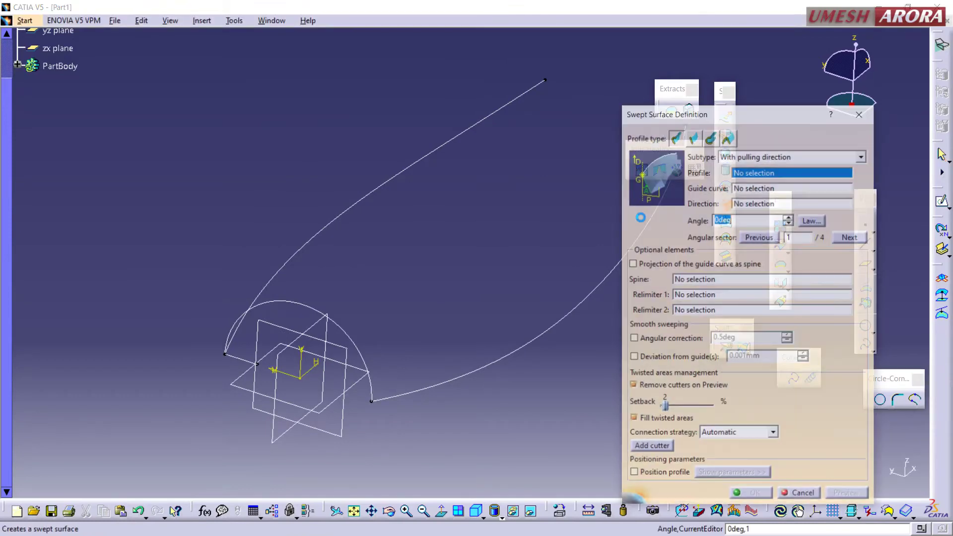
left_click(254, 362)
left_click(269, 296)
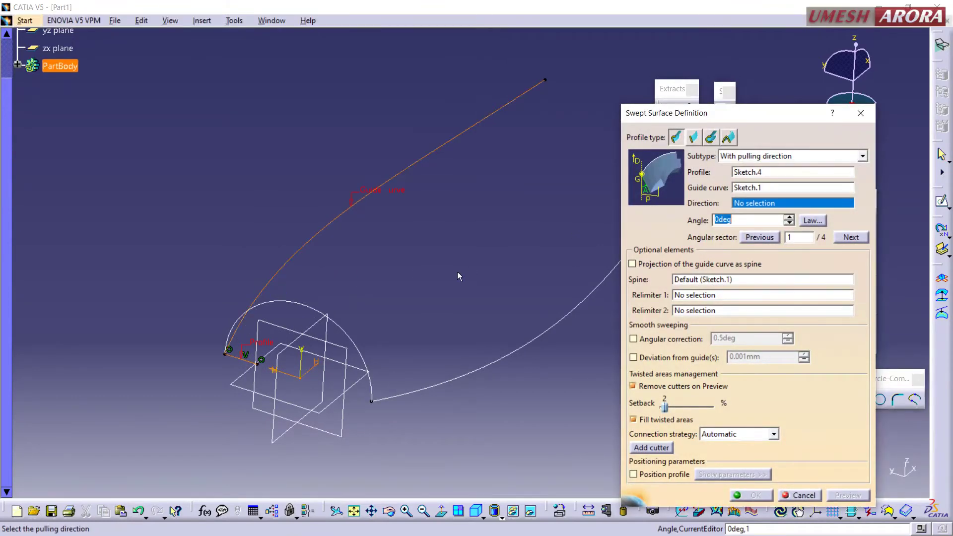
right_click(759, 204)
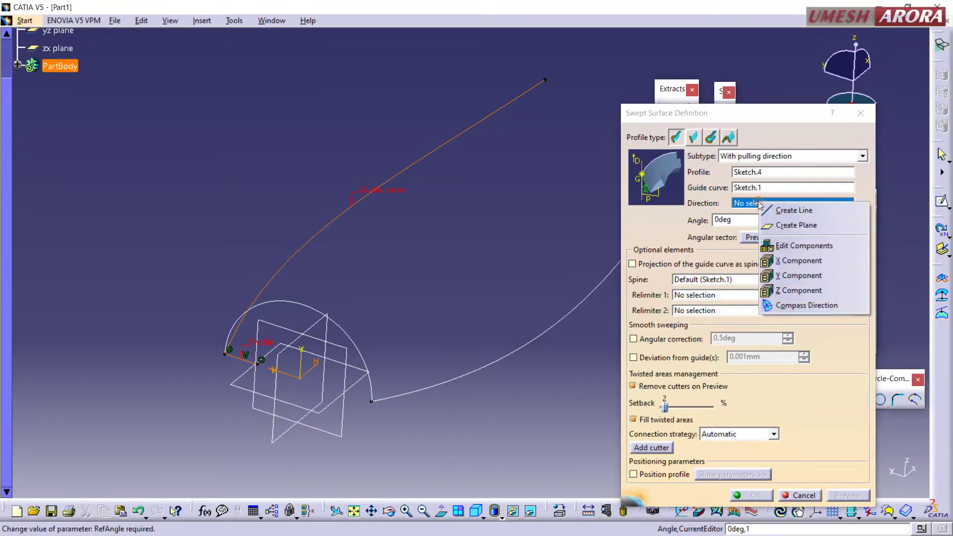
left_click(795, 260)
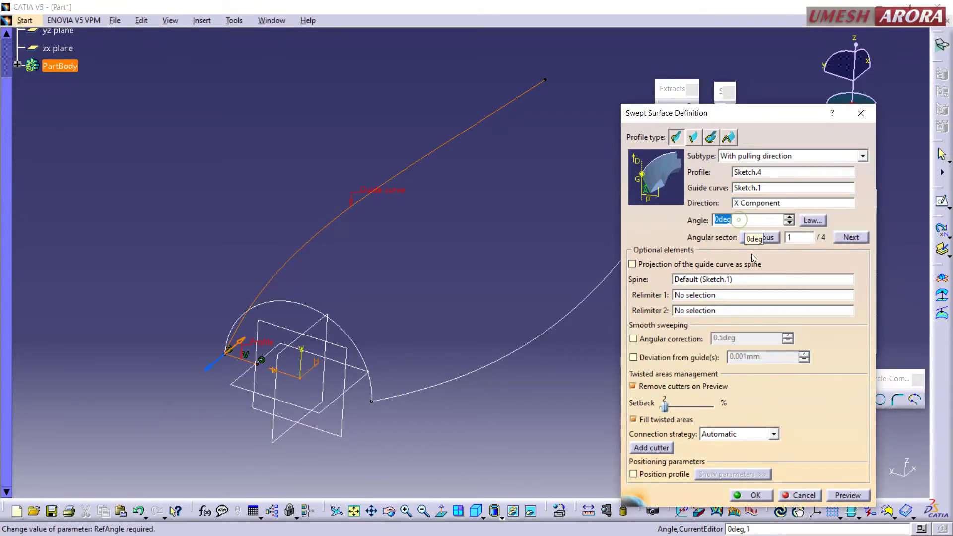
left_click(834, 496)
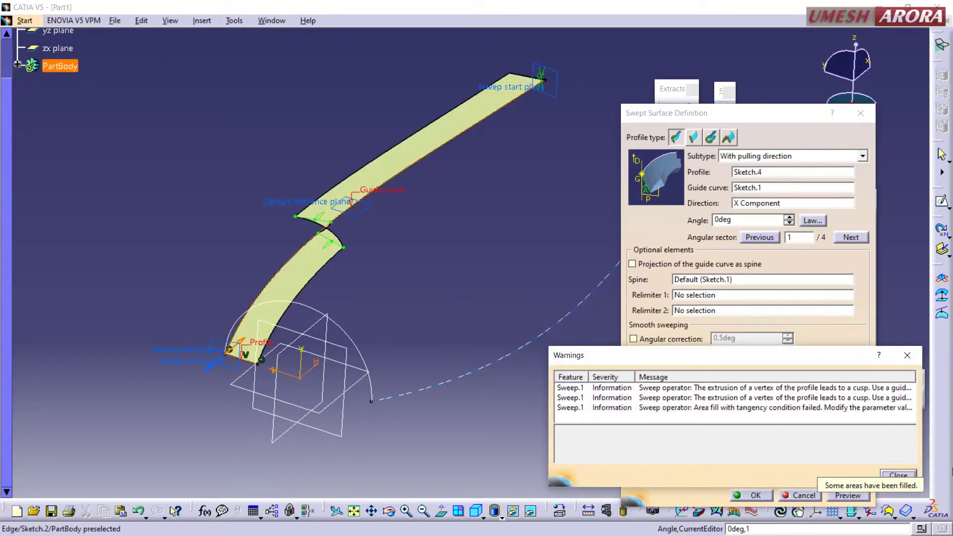
Preview the second and third angular solutions of the sweep, closing the warnings each time.
left_click(907, 356)
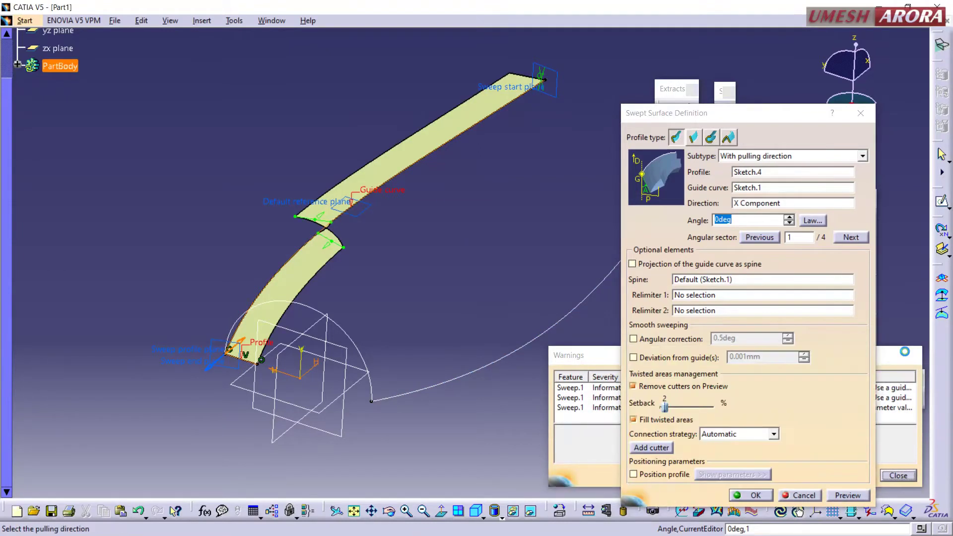
left_click(850, 238)
left_click(849, 496)
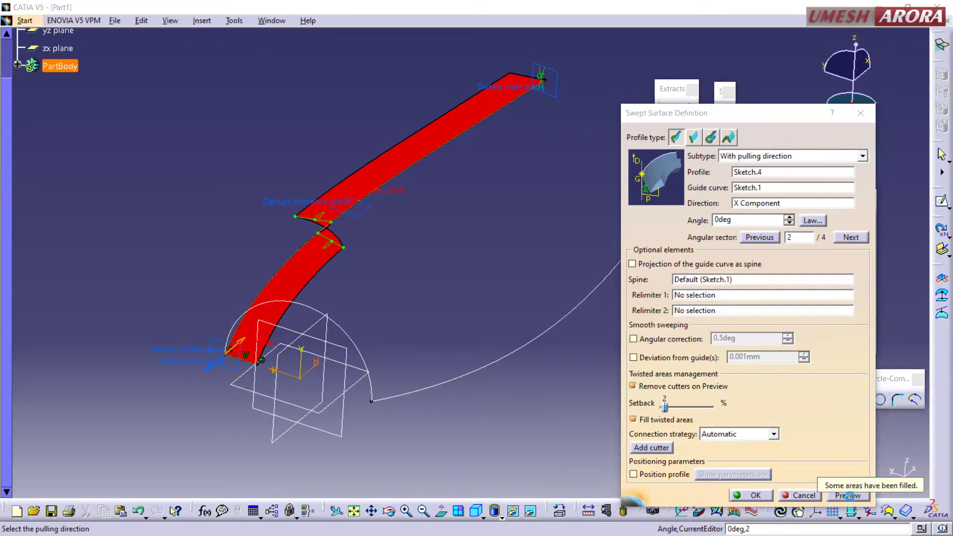
left_click(907, 357)
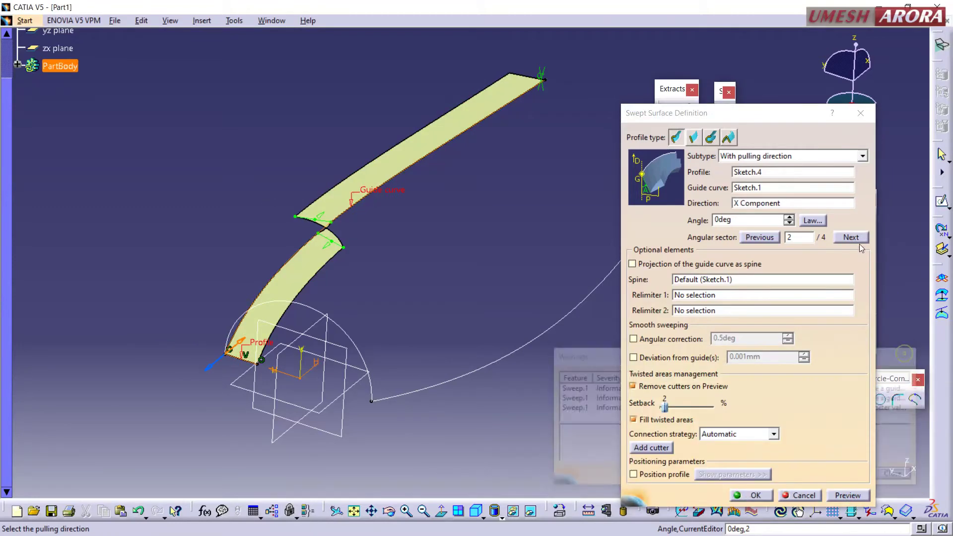
left_click(850, 237)
left_click(849, 496)
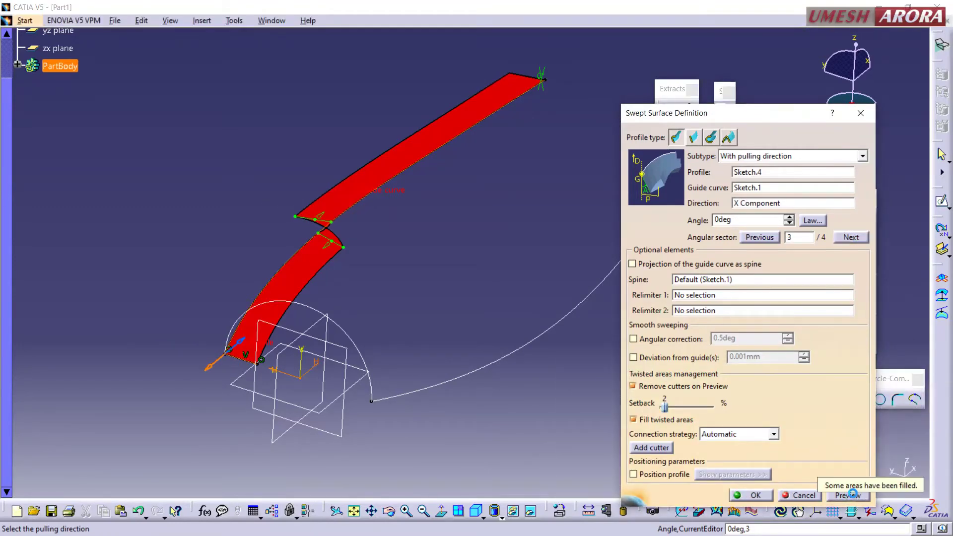
left_click(888, 475)
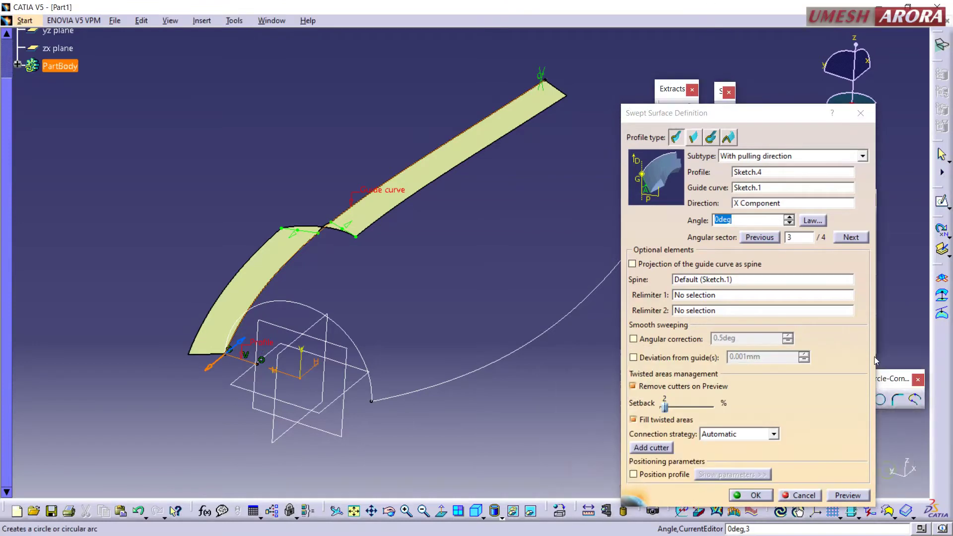
Set the sweep angle to 360deg on the first solution and preview it.
double_click(767, 222)
type("360")
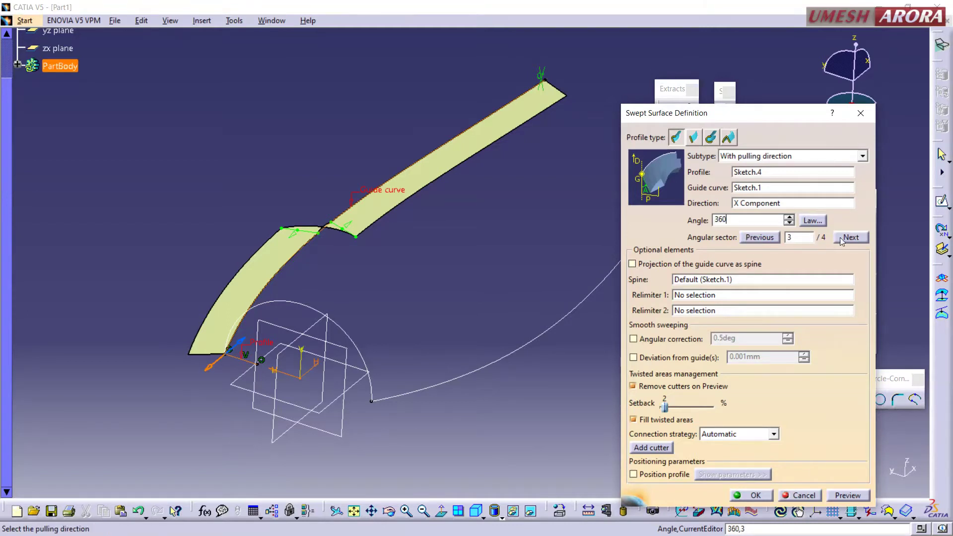
left_click(844, 241)
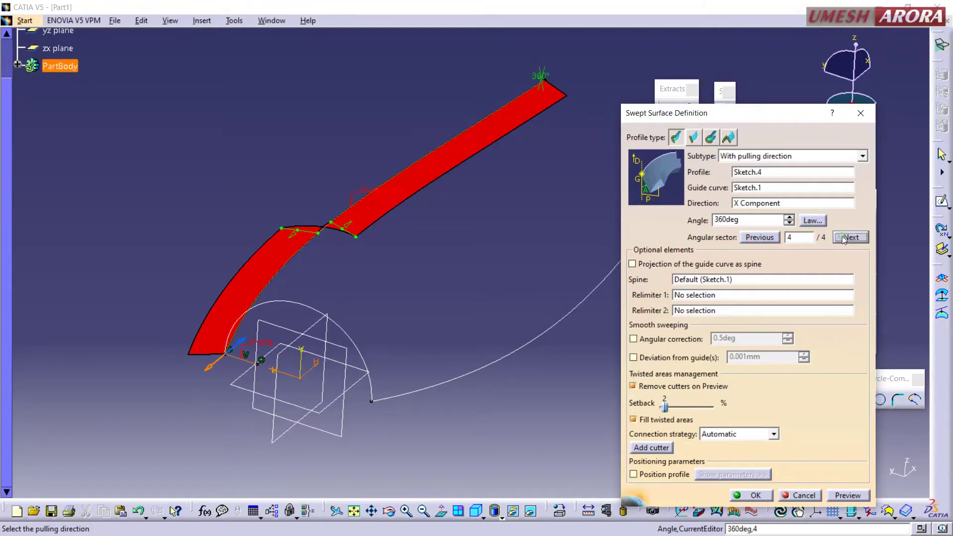
left_click(844, 241)
left_click(845, 496)
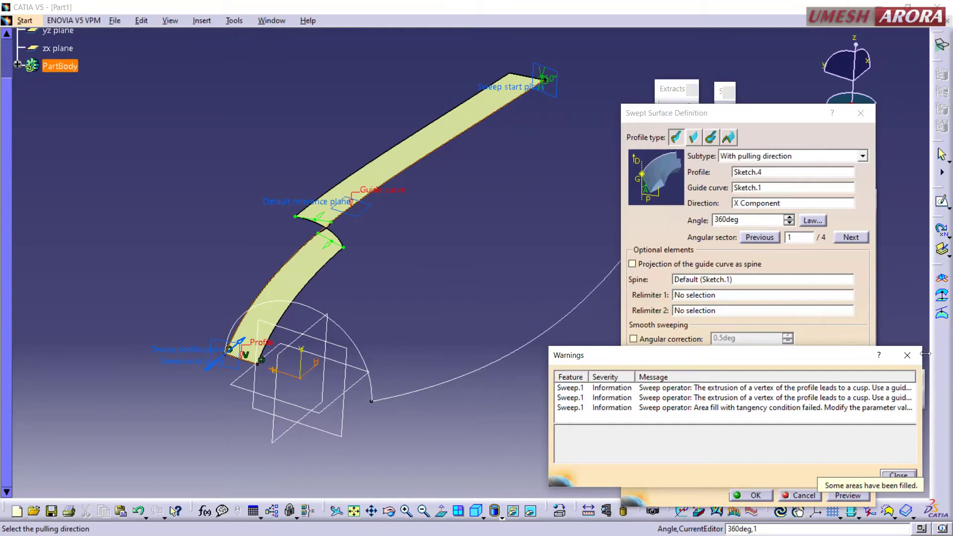
left_click(908, 355)
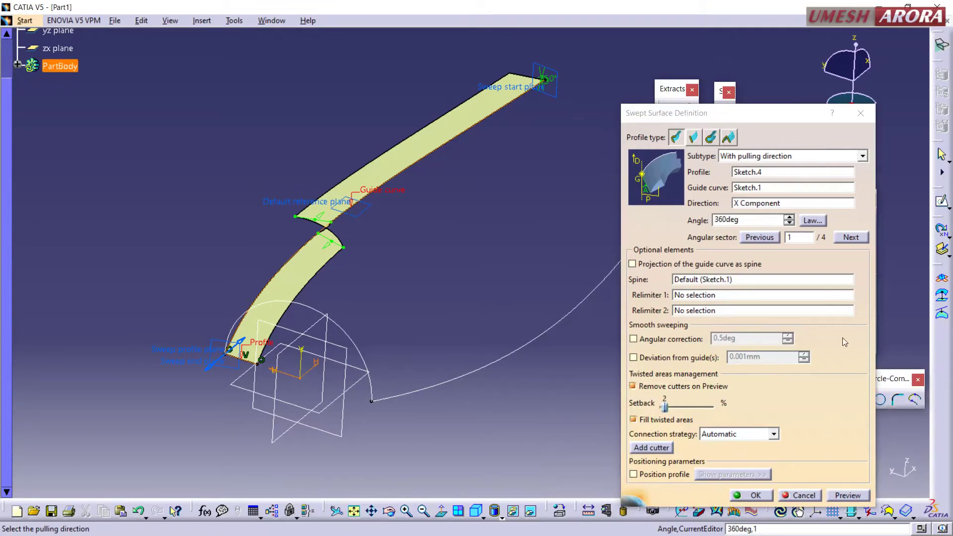
Change the pulling direction to Z Component and preview the resulting sweep.
right_click(776, 203)
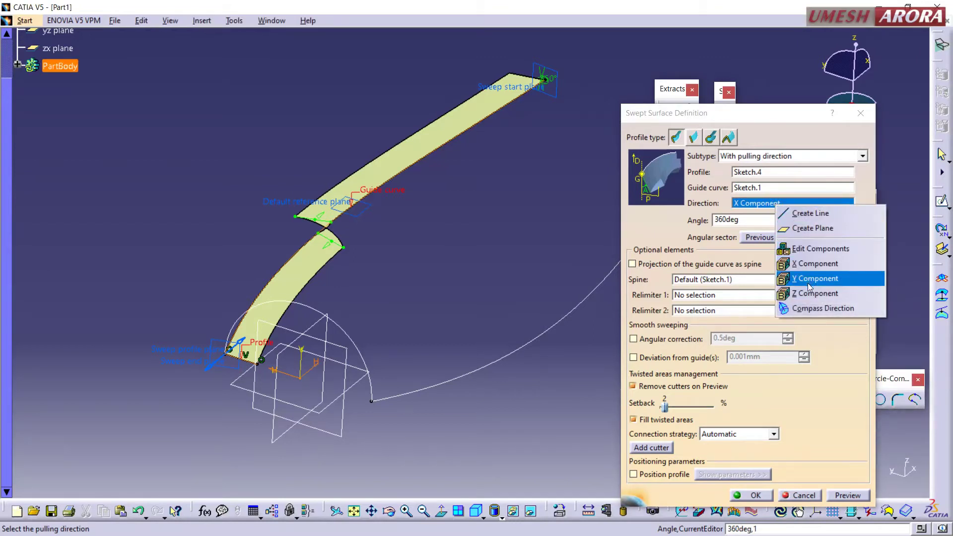
left_click(815, 293)
left_click(844, 495)
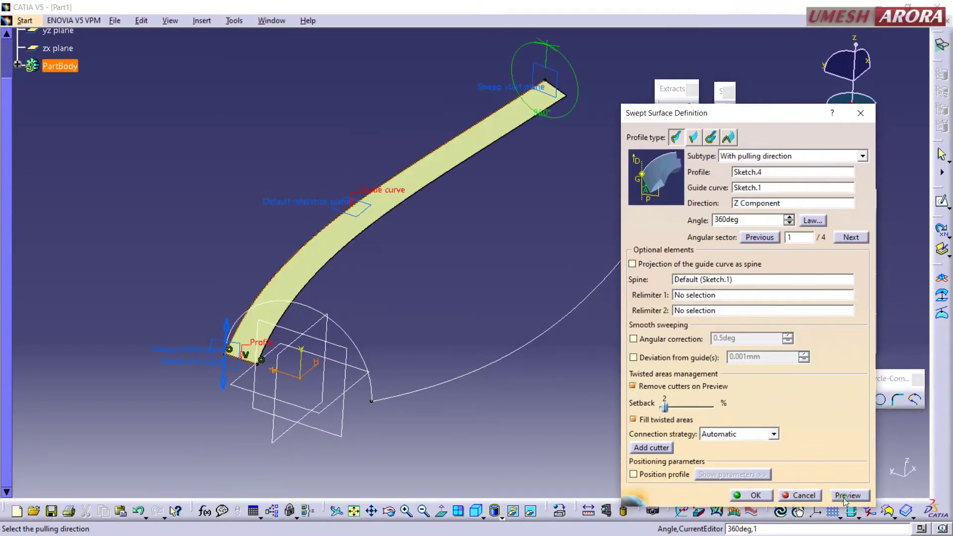
middle_click_drag(598, 280, 578, 294)
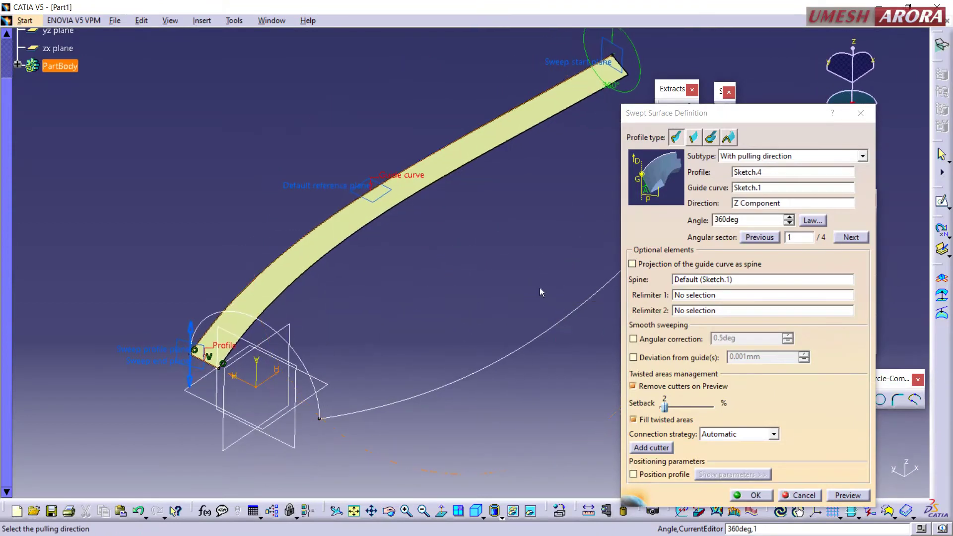
middle_click_drag(577, 294, 520, 297)
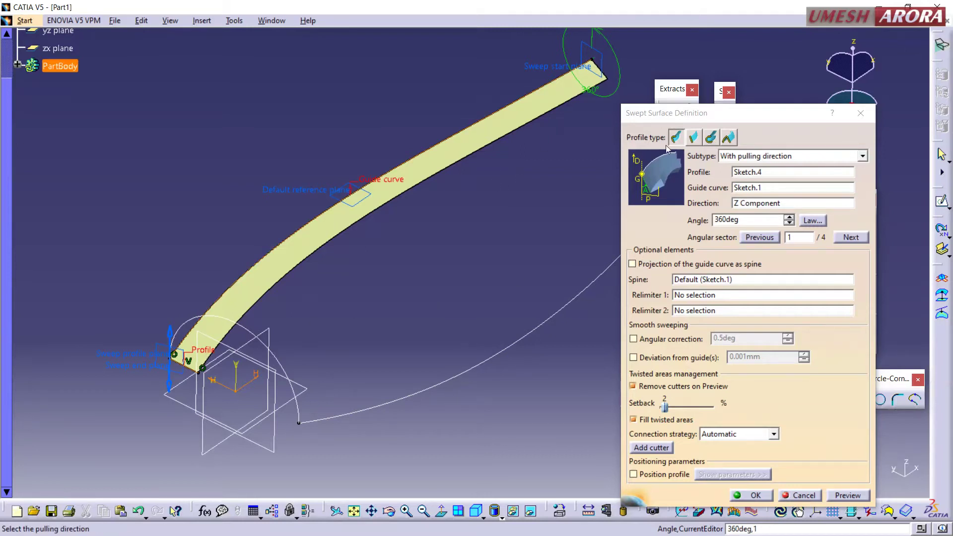
Preview the sweep at a 90deg angle, then set the angle to 0deg and create it.
double_click(760, 219)
type("90")
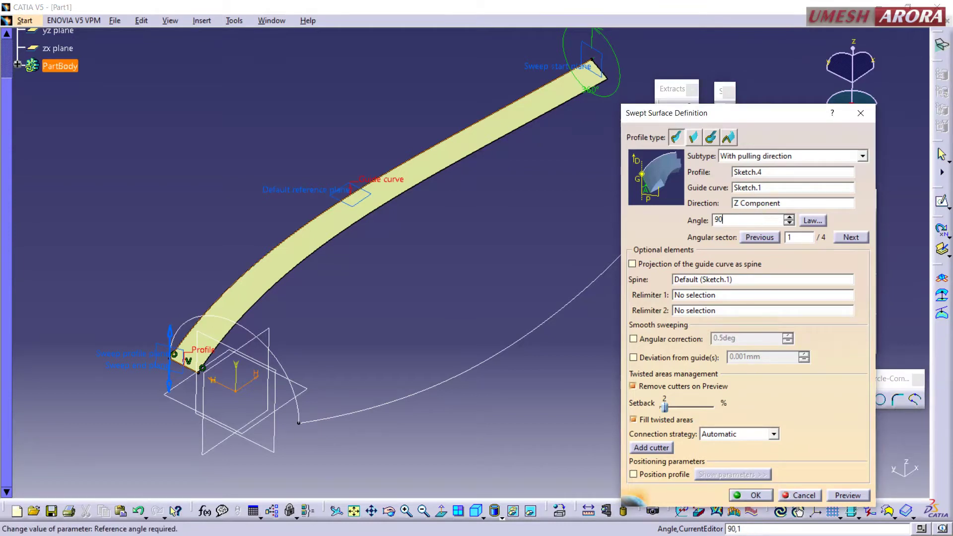
key("Return")
left_click(847, 498)
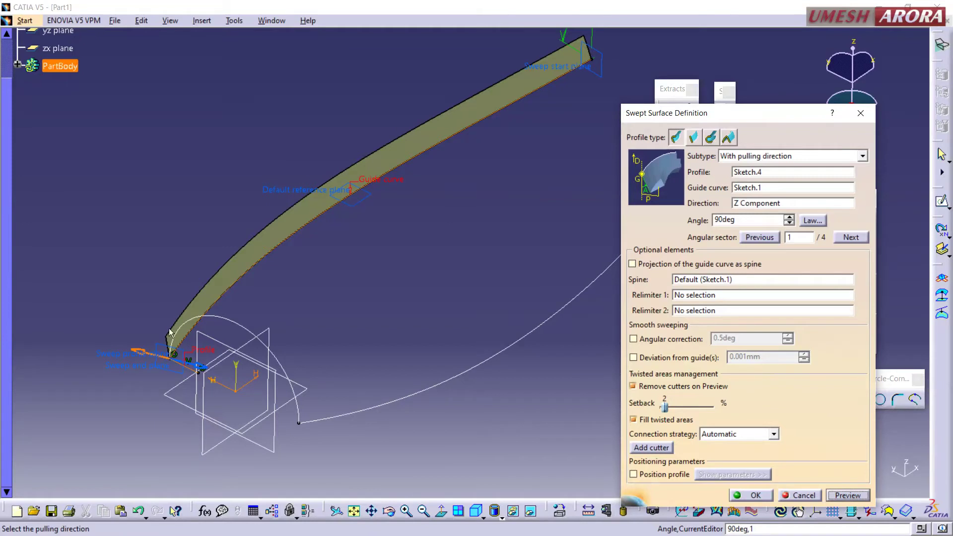
middle_click_drag(532, 166, 531, 186)
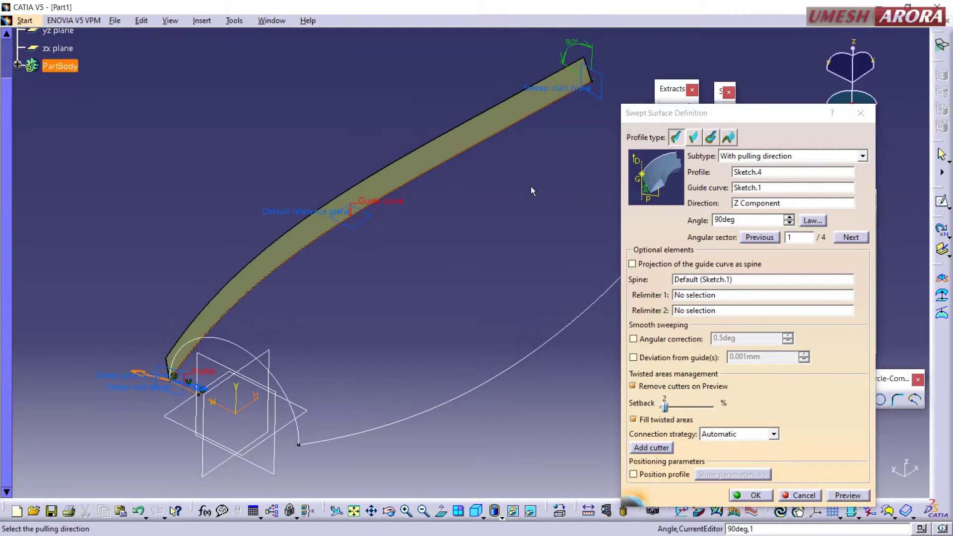
left_click(715, 220)
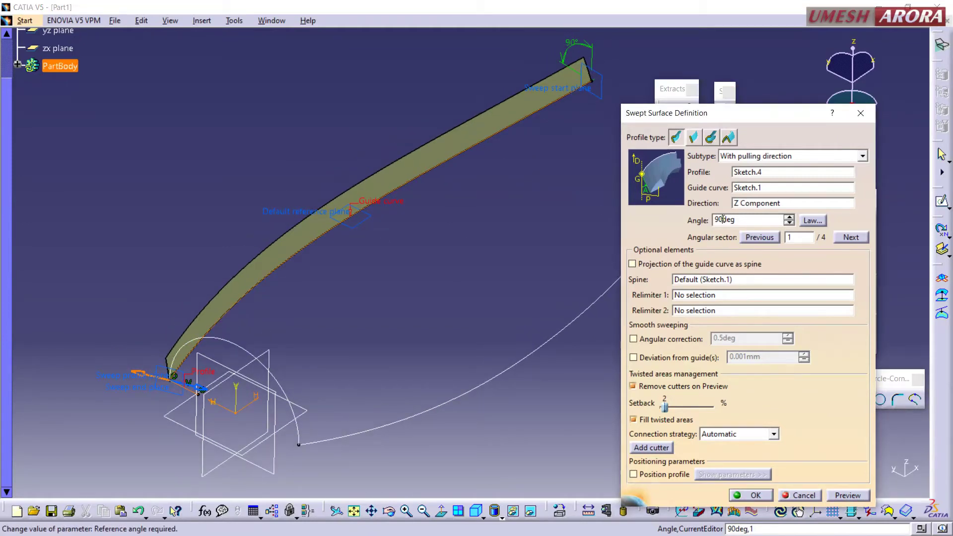
double_click(715, 220)
type("0.0")
key("Return")
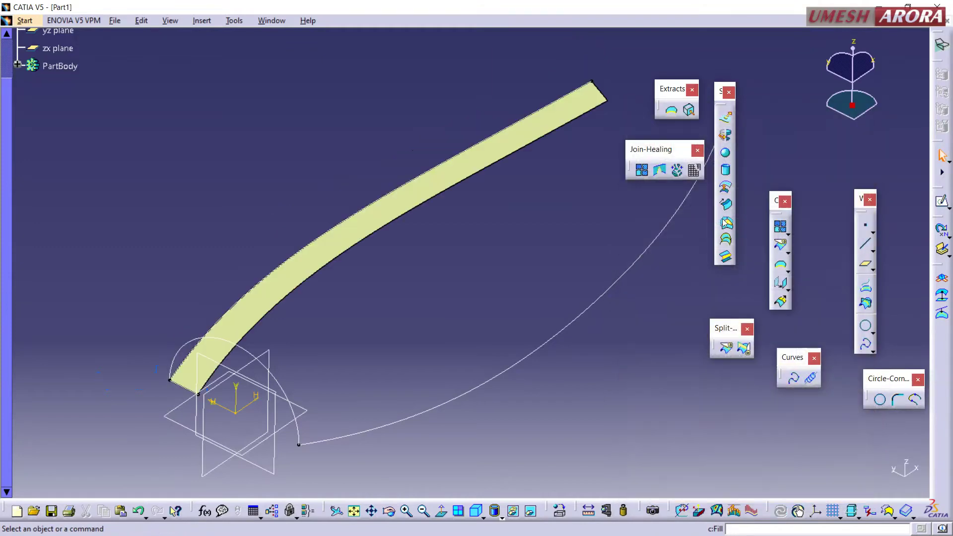
Reopen the sweep and give its angle an S-type law with a 360deg end value.
double_click(505, 142)
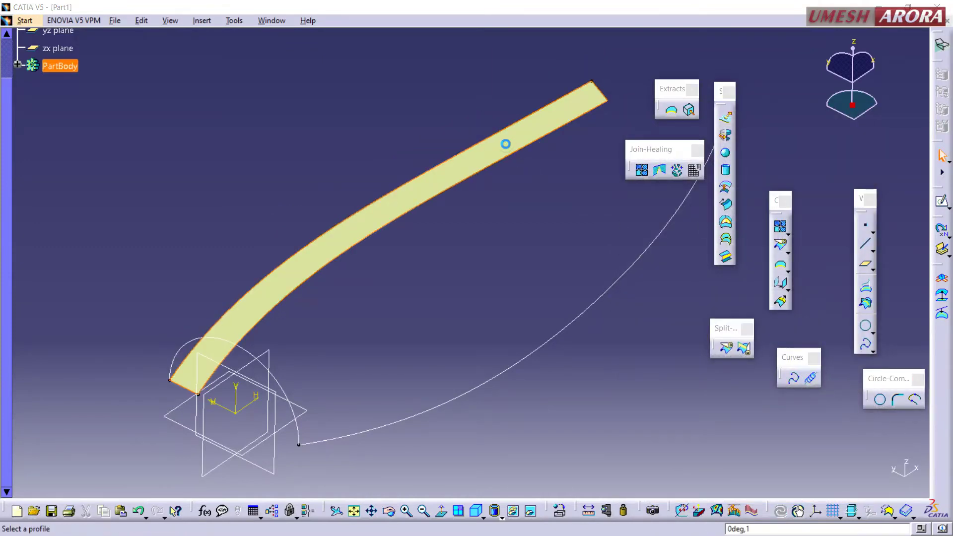
left_click(820, 224)
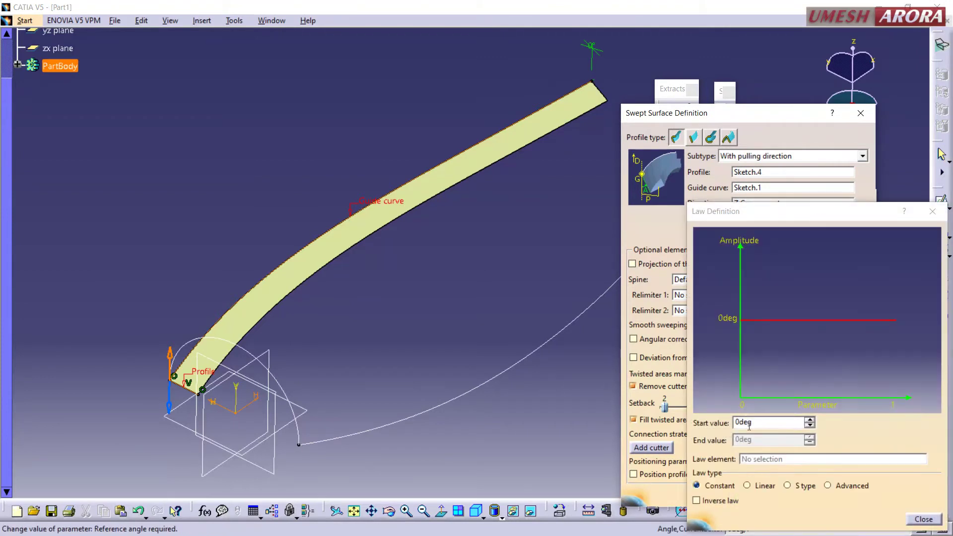
left_click(787, 486)
double_click(773, 440)
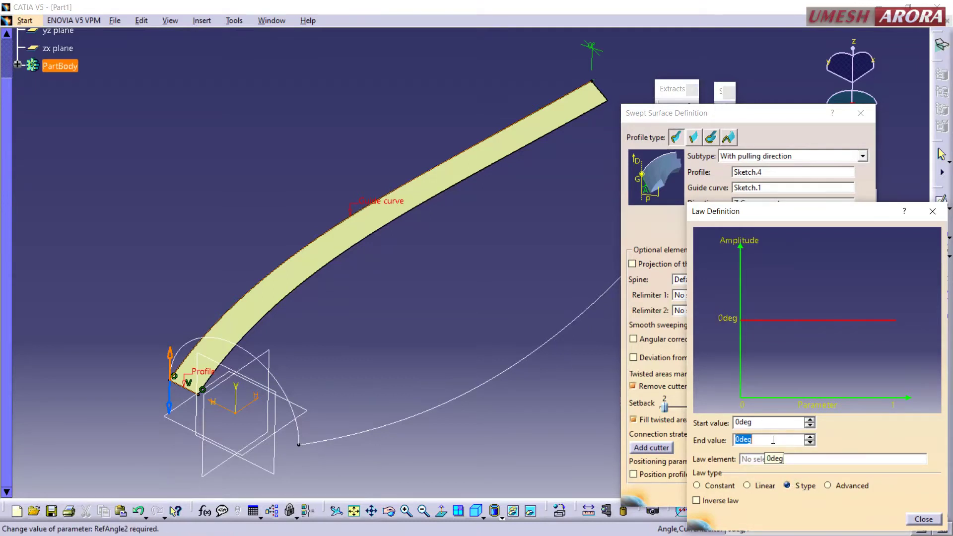
type("360")
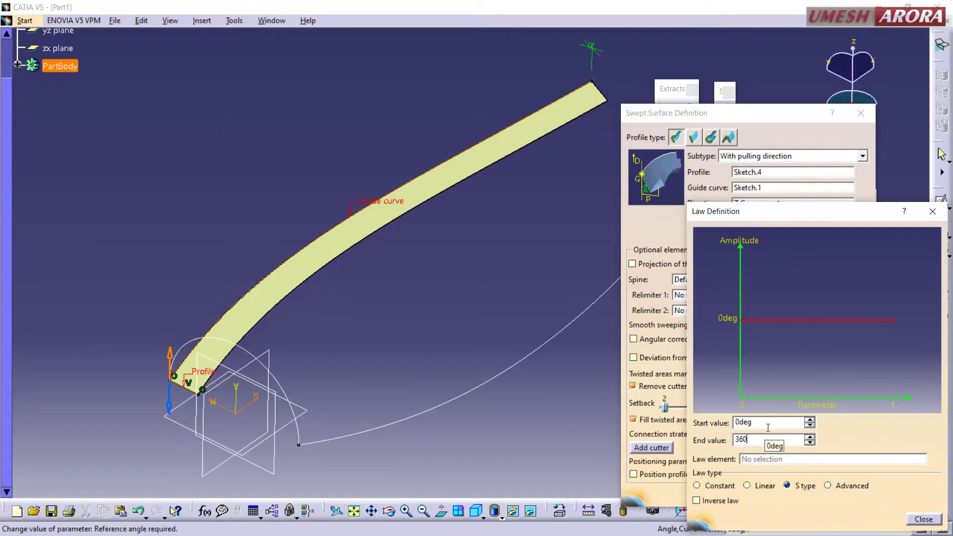
left_click(768, 426)
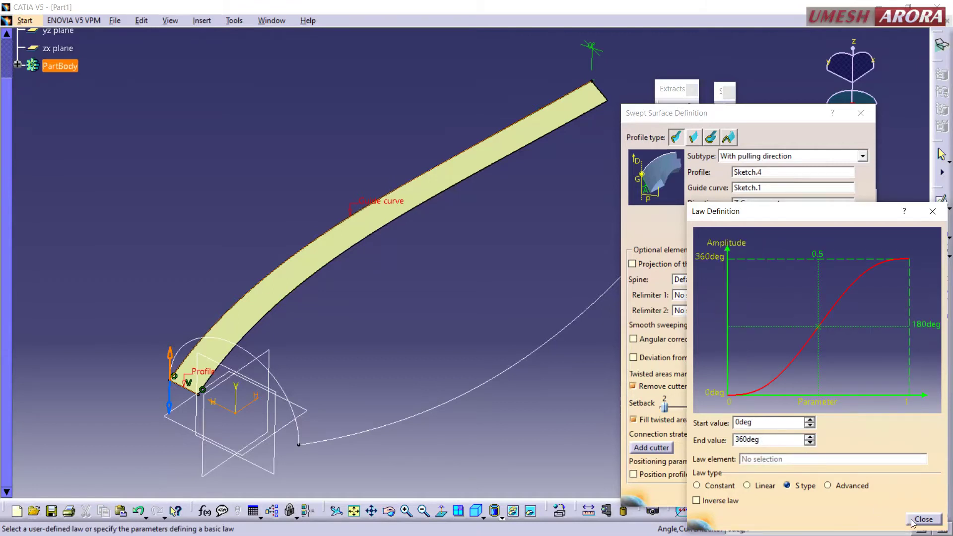
left_click(924, 519)
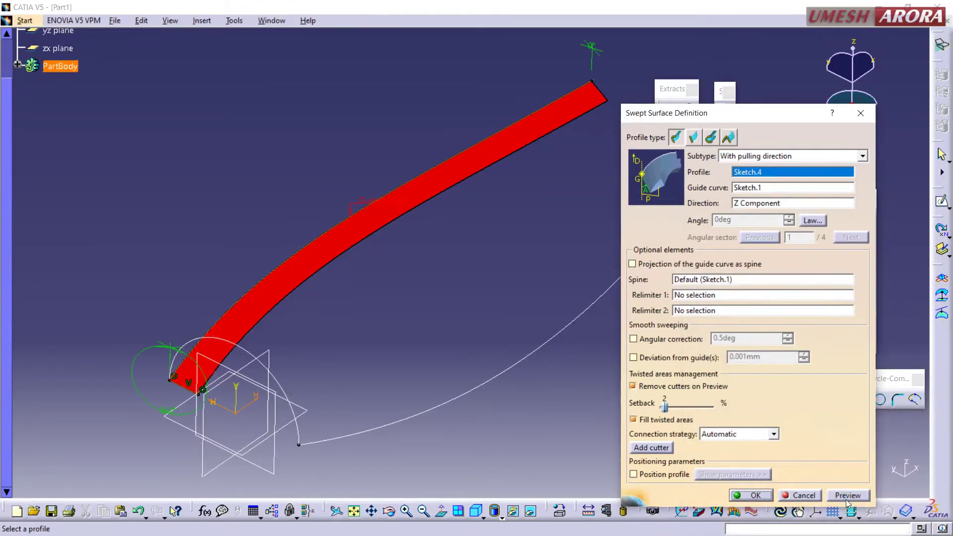
Raise the angle law's end value to 3600deg, preview, and create the helical sweep.
left_click(843, 497)
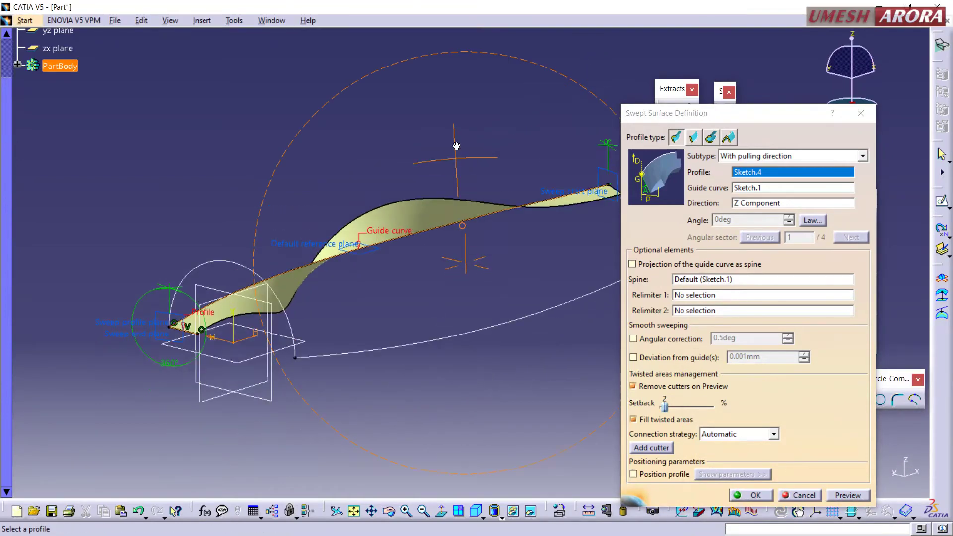
middle_click_drag(458, 233, 447, 233)
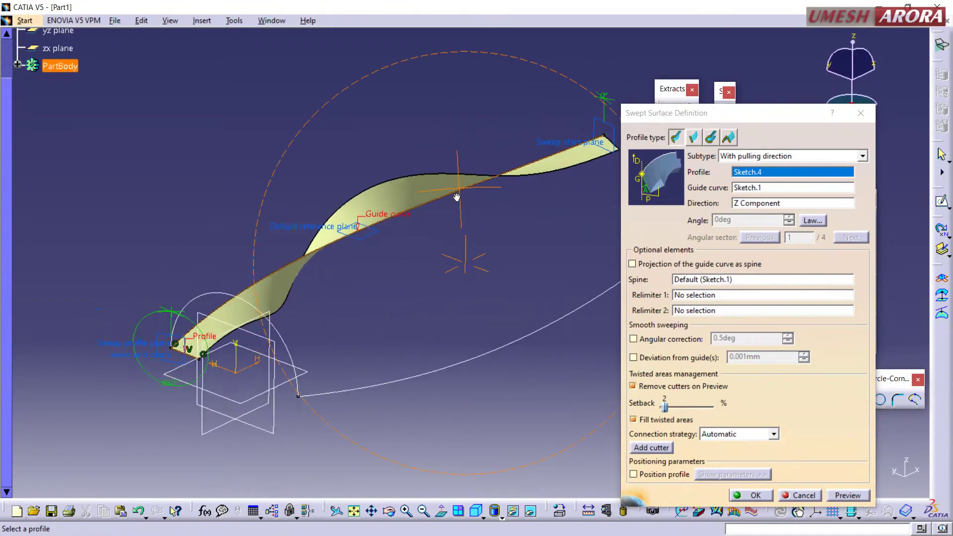
left_click(812, 220)
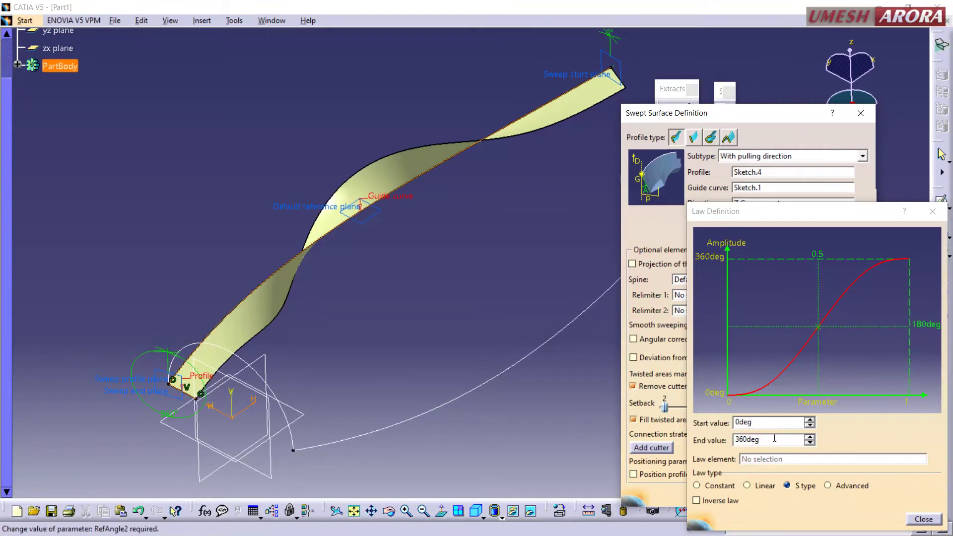
double_click(754, 440)
type("36")
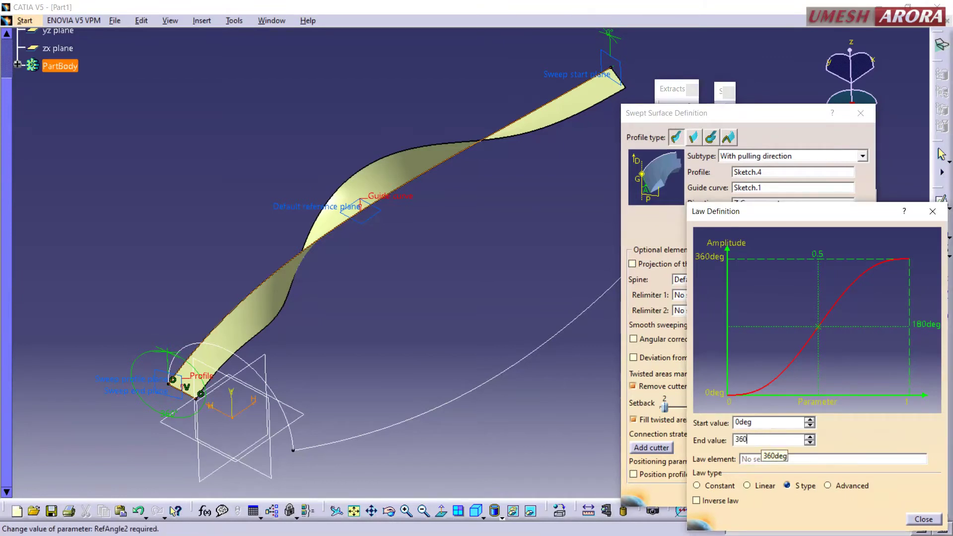
key("Tab")
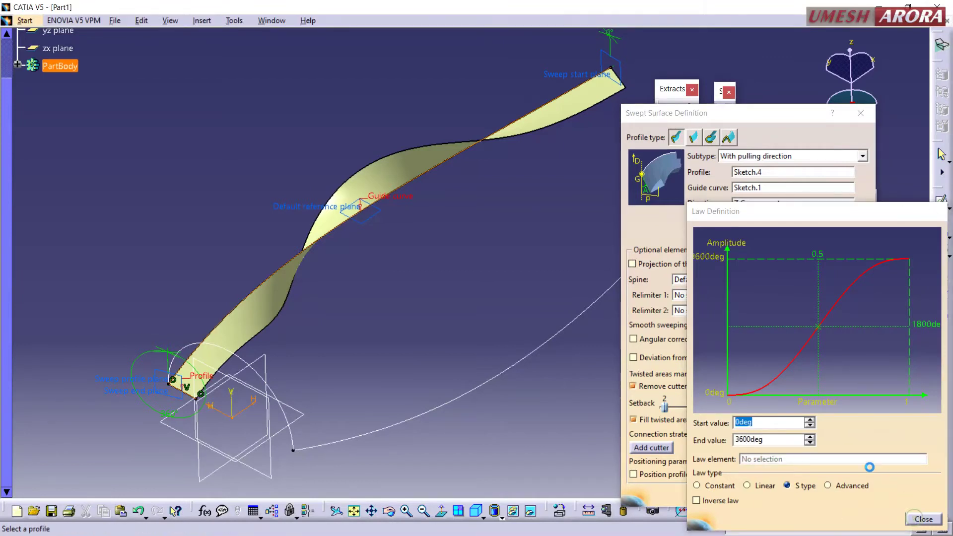
left_click(924, 519)
left_click(847, 495)
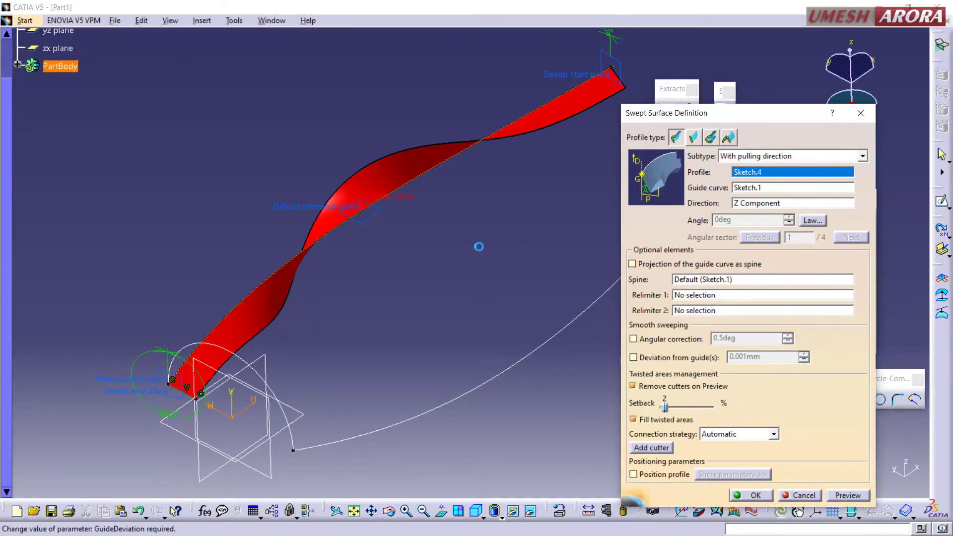
mouse_move(451, 264)
middle_mouse_down()
mouse_move(445, 281)
mouse_move(495, 257)
middle_mouse_up()
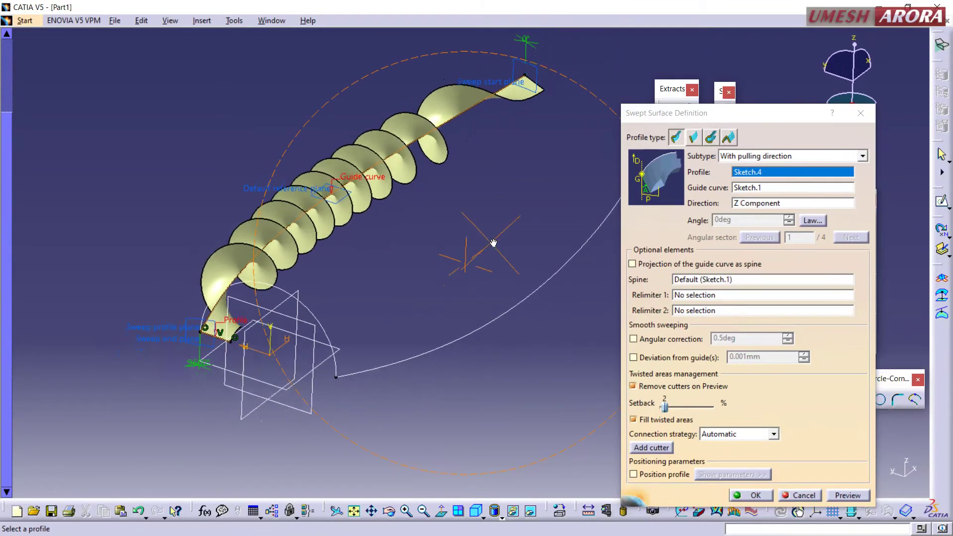
left_click(752, 495)
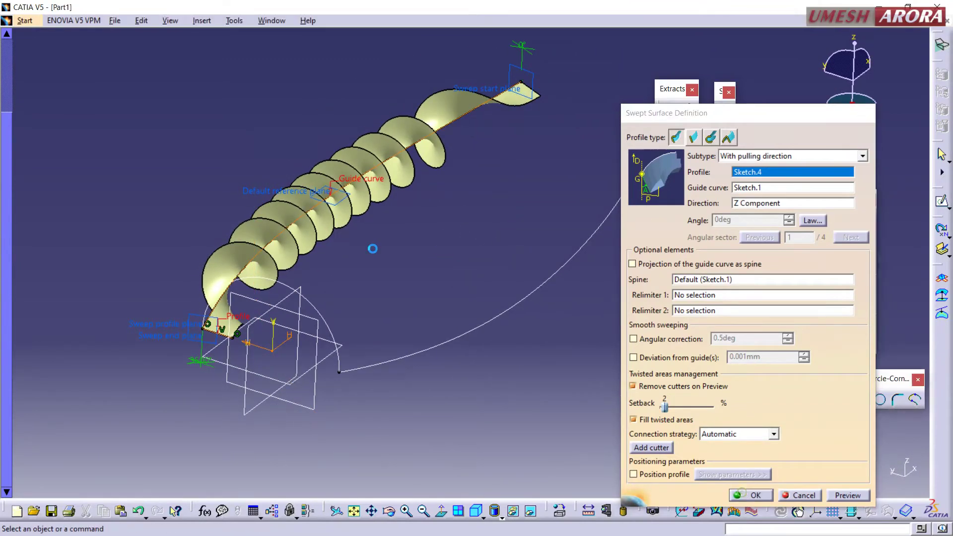
mouse_move(470, 257)
middle_mouse_down()
mouse_move(458, 252)
mouse_move(437, 272)
middle_mouse_up()
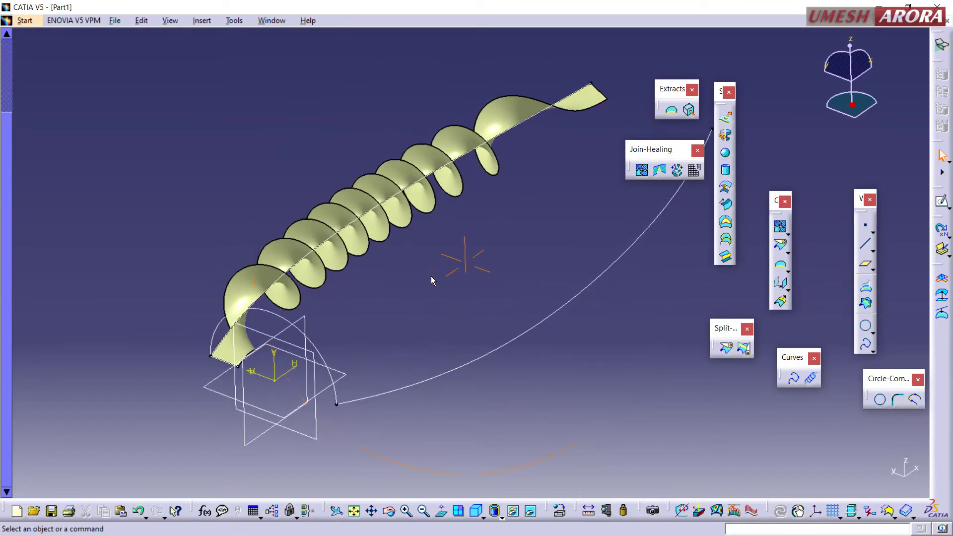
Create a small full circle on the yz plane centred at Sketch.4's Vertex.1.
left_click(866, 326)
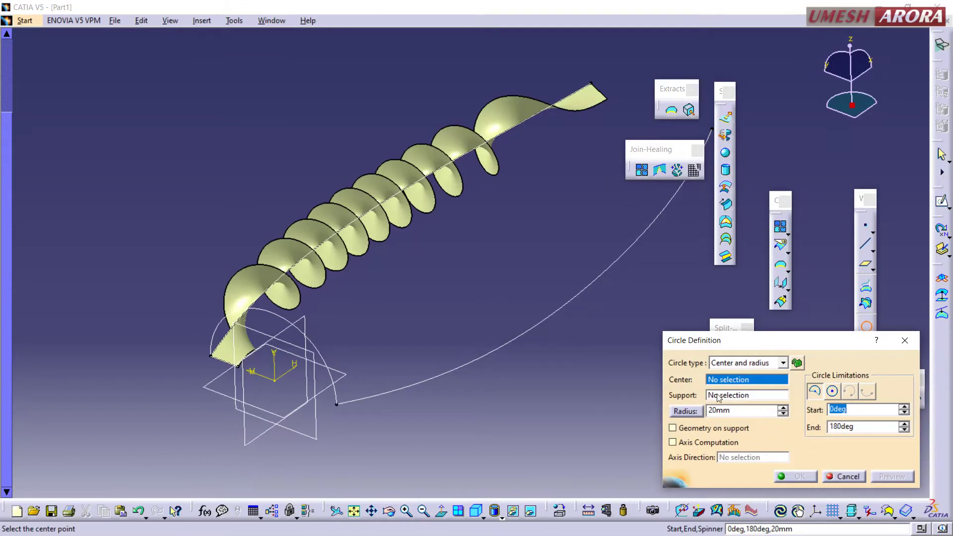
left_click(242, 369)
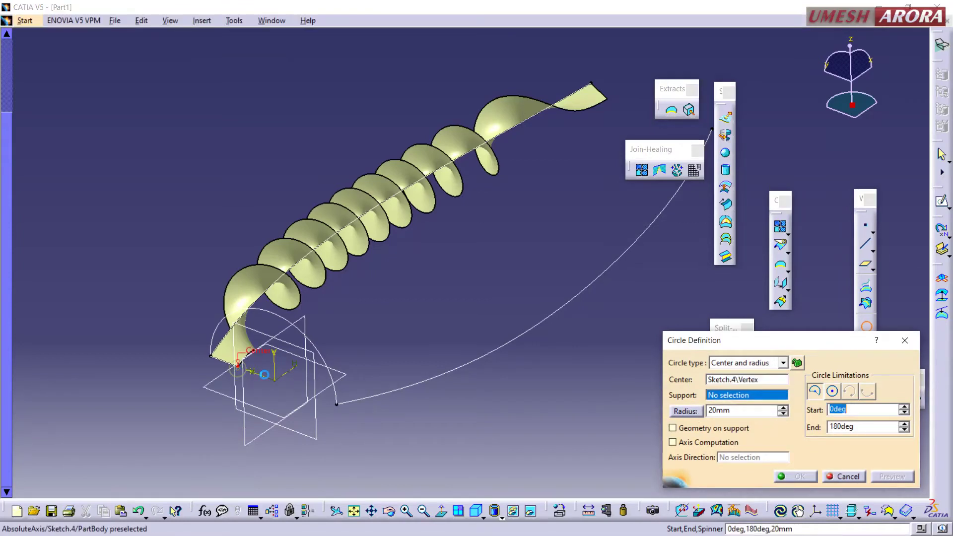
left_click(258, 332)
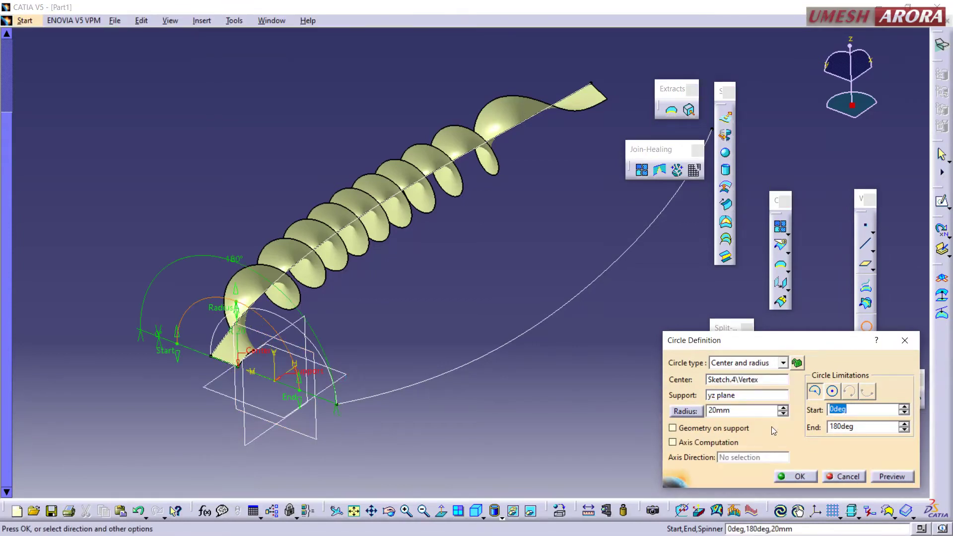
left_click(831, 391)
double_click(720, 411)
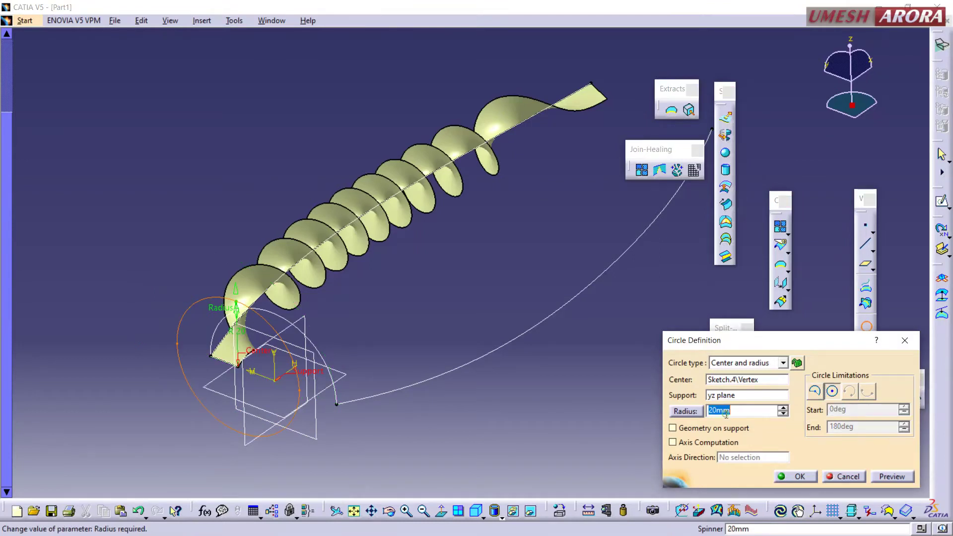
type("1.")
key("Return")
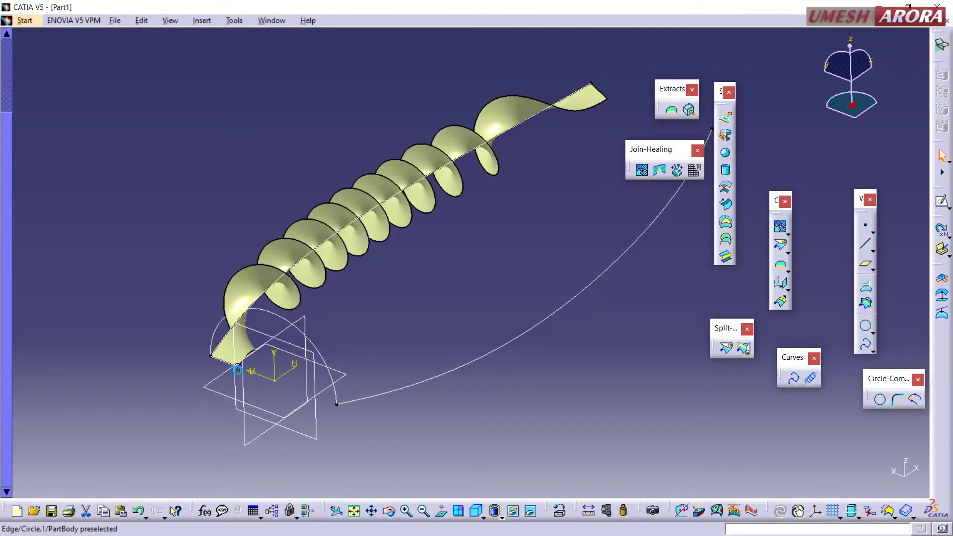
double_click(238, 368)
type("3")
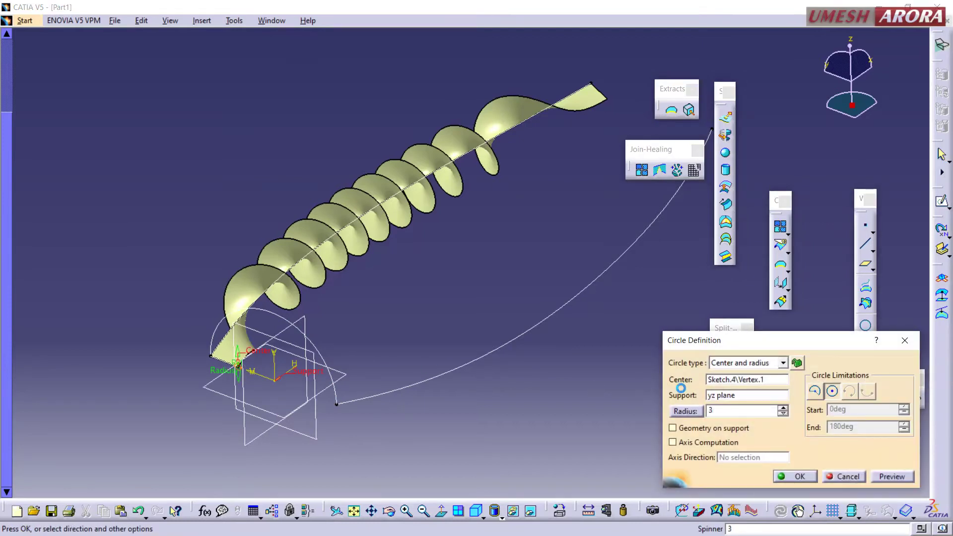
key("Return")
Sweep Circle.1 along the helical surface's edge using the With reference surface subtype.
middle_click_drag(502, 334, 482, 298)
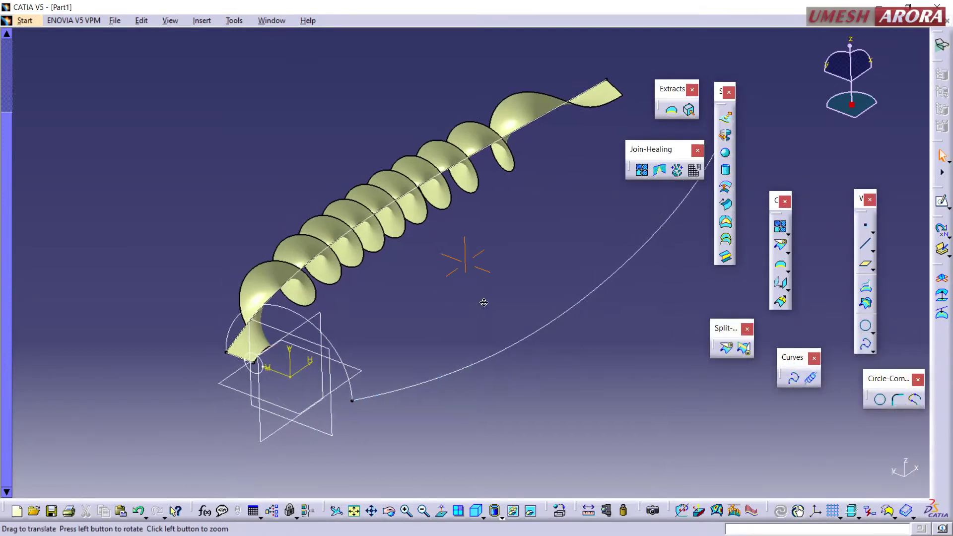
left_click(725, 204)
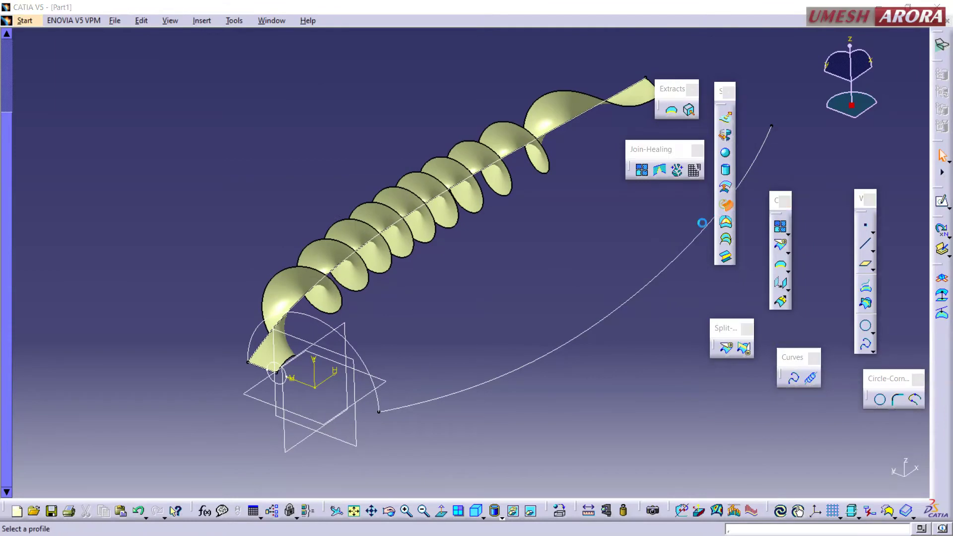
left_click(740, 158)
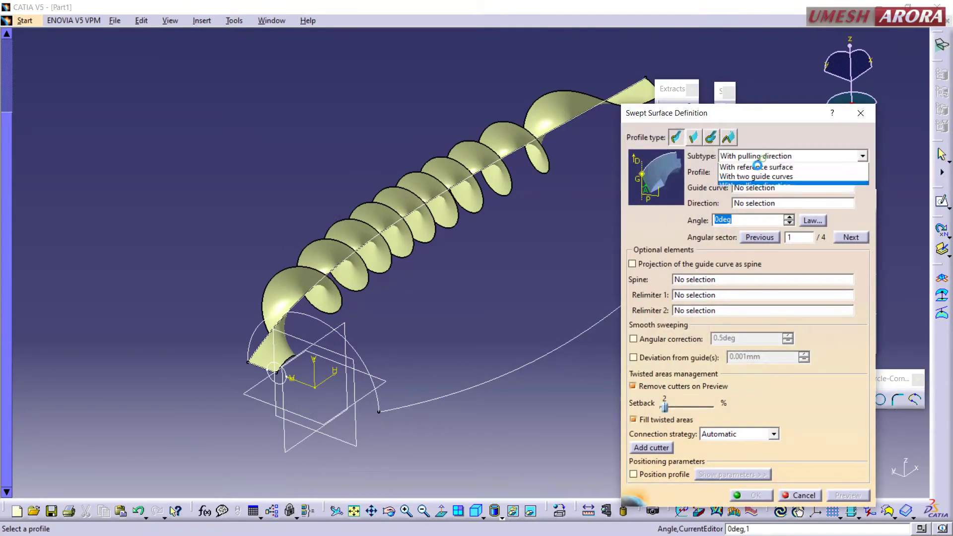
left_click(754, 164)
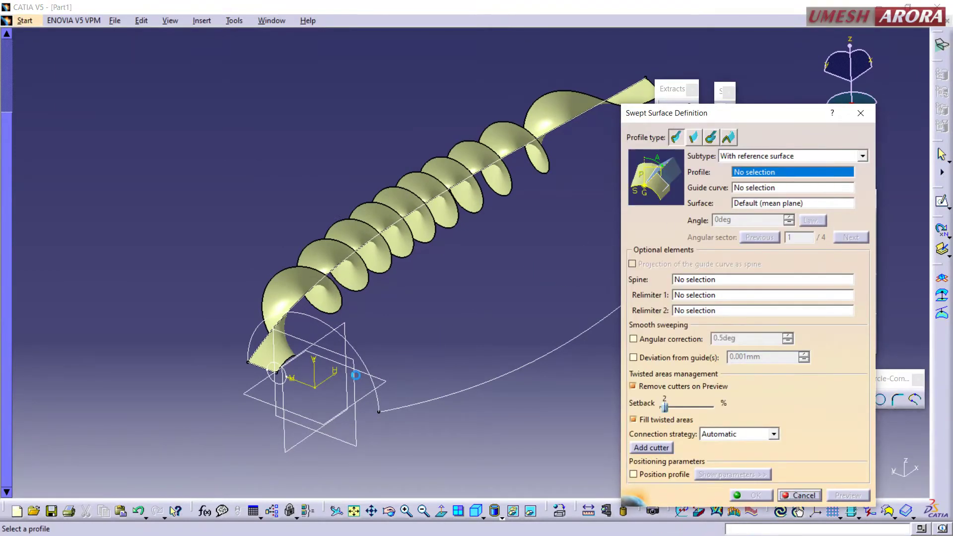
left_click(291, 383)
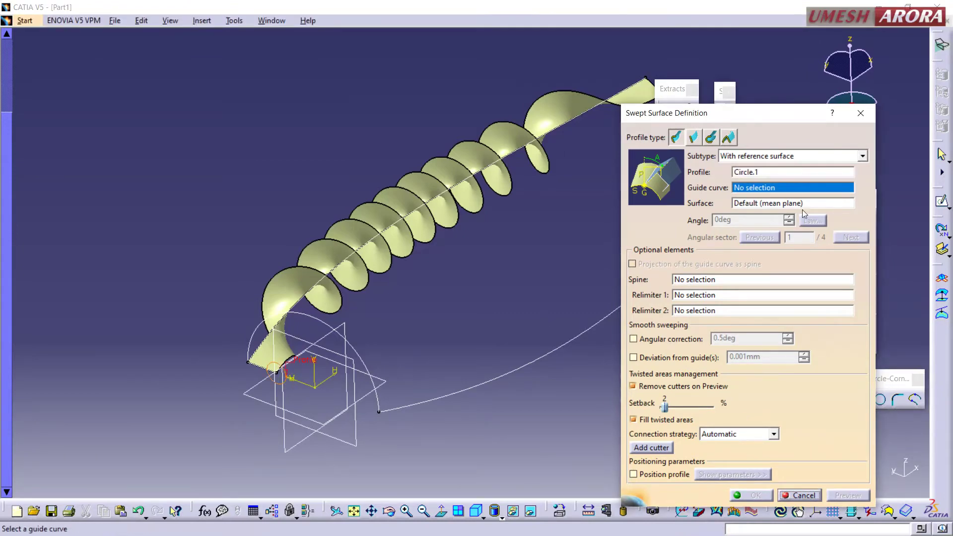
left_click(286, 272)
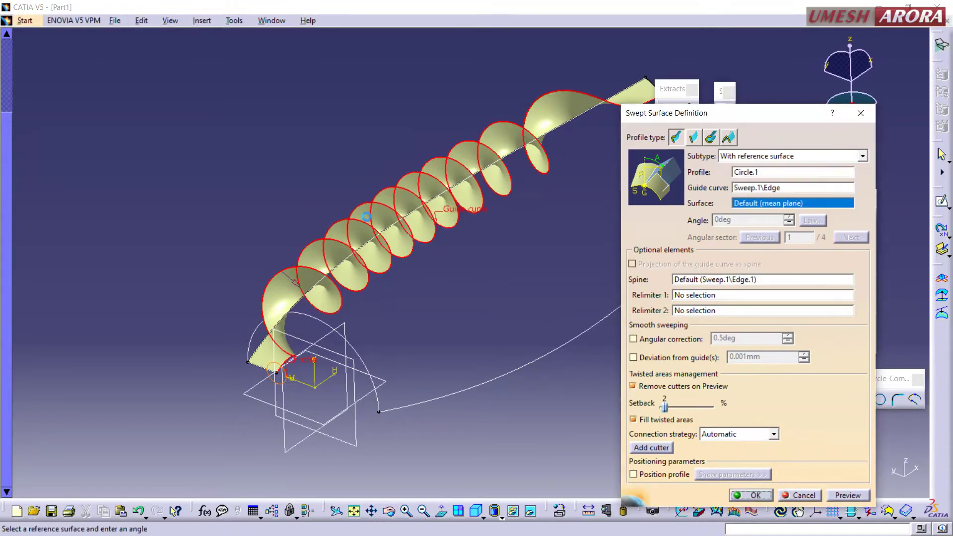
left_click(753, 497)
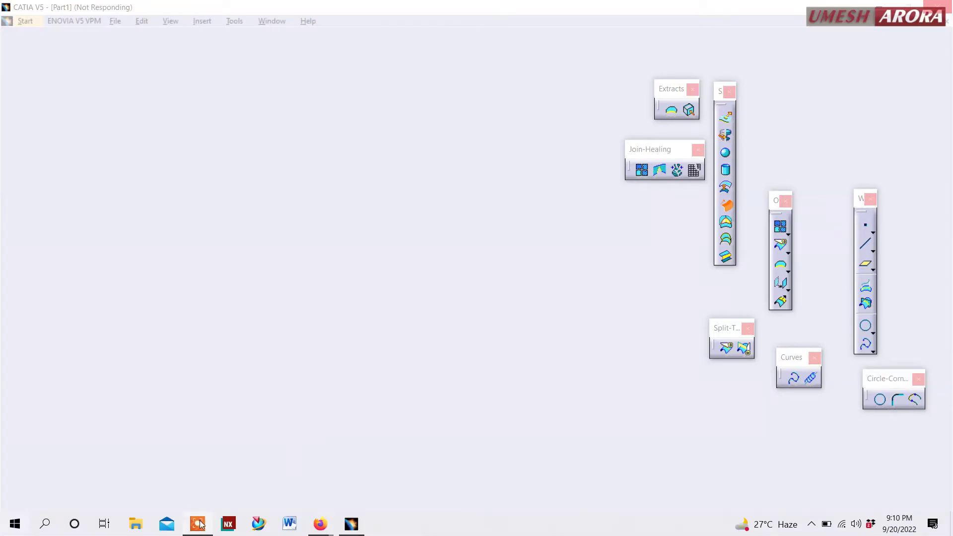
mouse_move(198, 524)
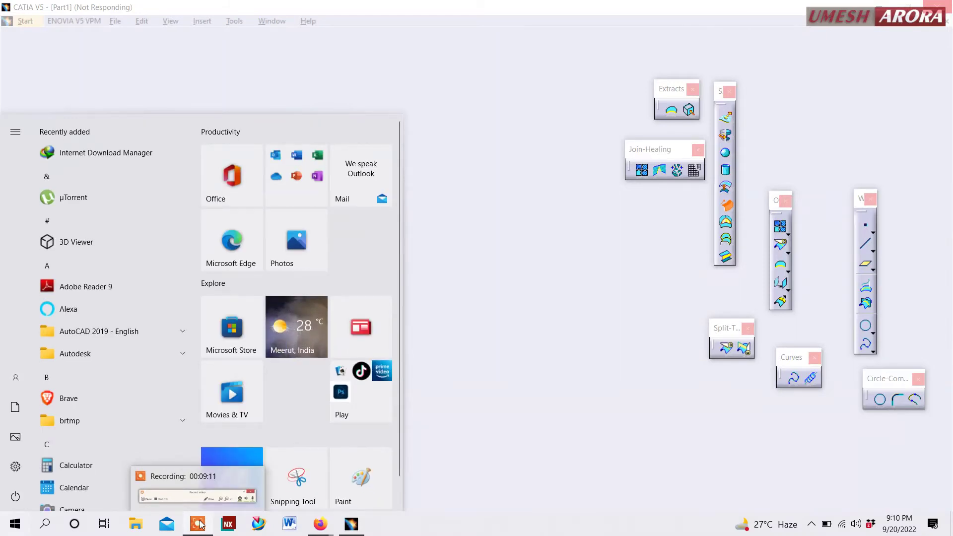
Dismiss the Start menu and return to CATIA's empty Part1.
left_click(800, 442)
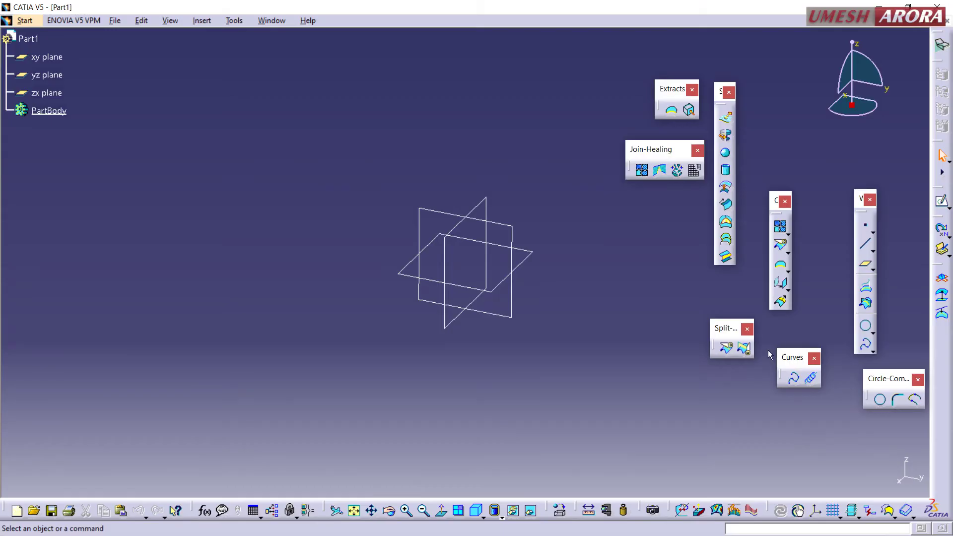
Sketch a tall vertical line up from the origin on the zx plane.
left_click(941, 201)
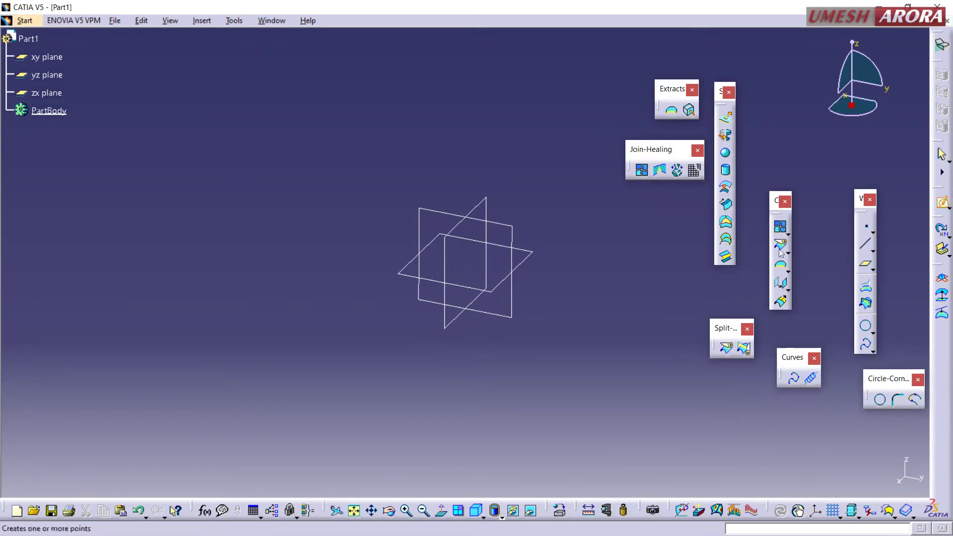
left_click(474, 210)
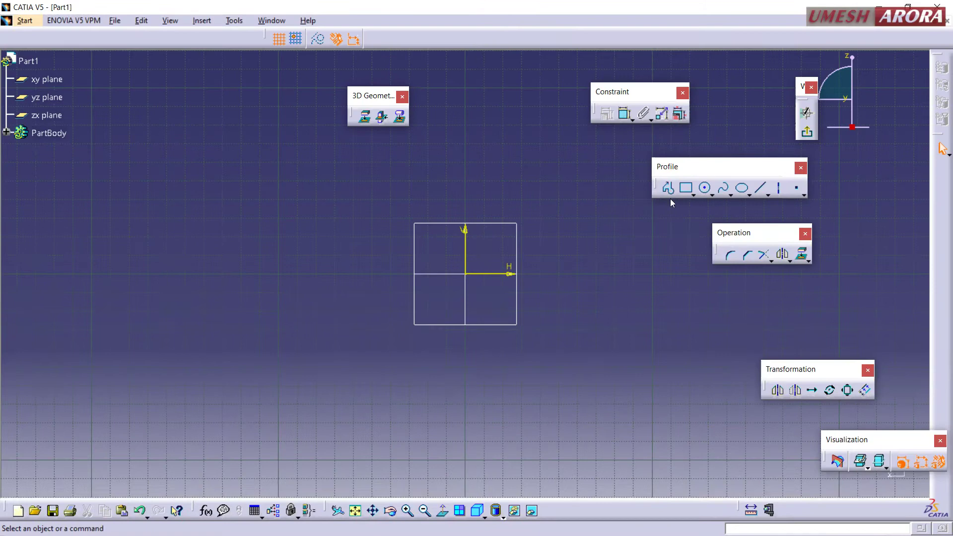
left_click(668, 190)
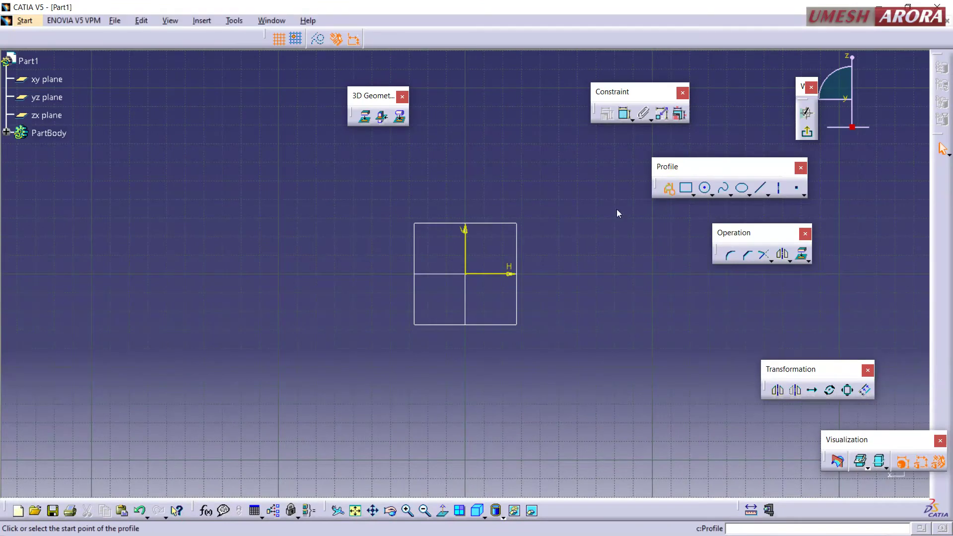
middle_click_drag(470, 278, 423, 377)
left_click(419, 373)
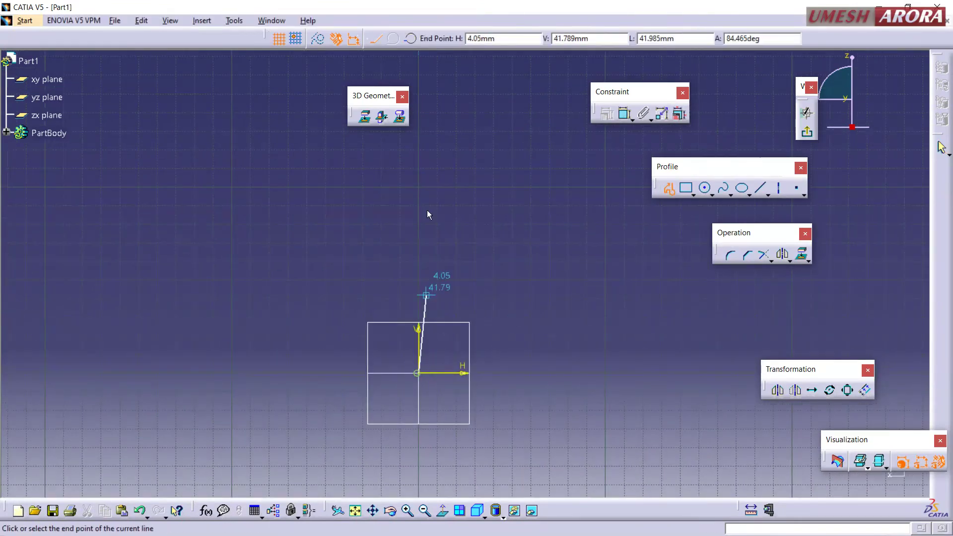
left_click(419, 100)
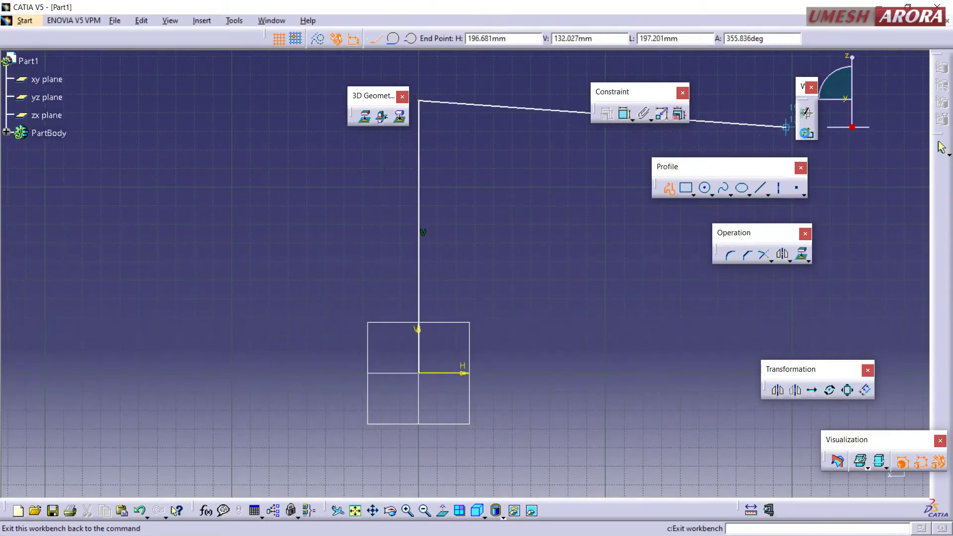
left_click(807, 132)
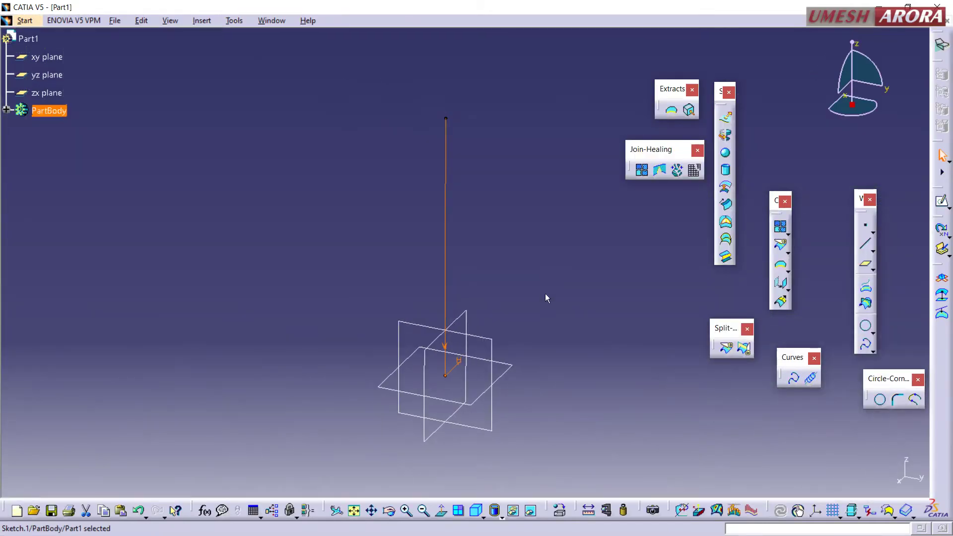
In a second zx-plane sketch, draw a short horizontal line from the origin.
left_click(466, 319)
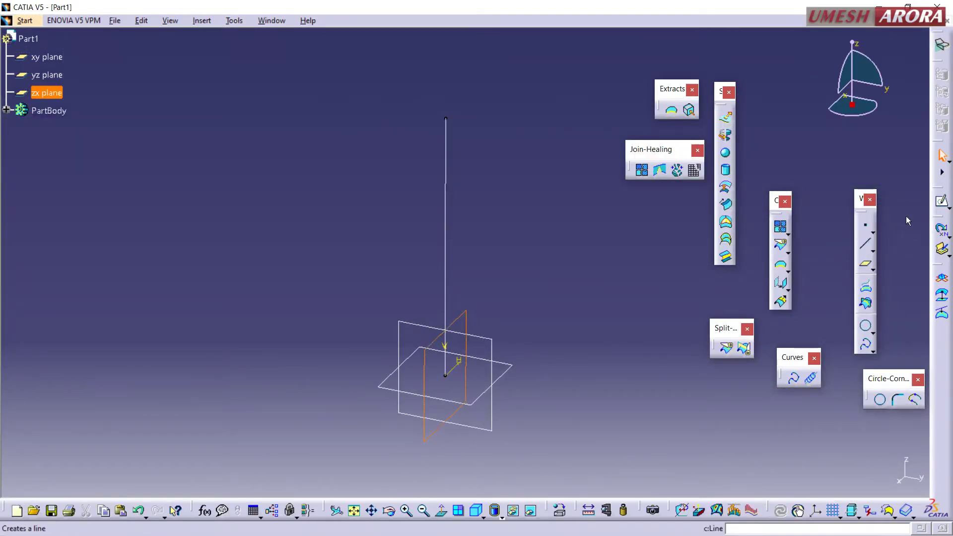
left_click(942, 201)
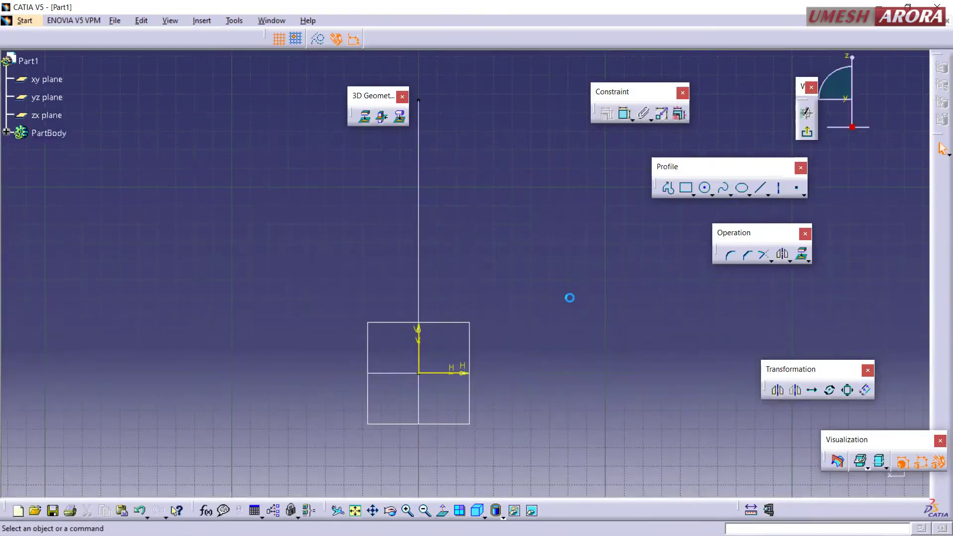
left_click(762, 189)
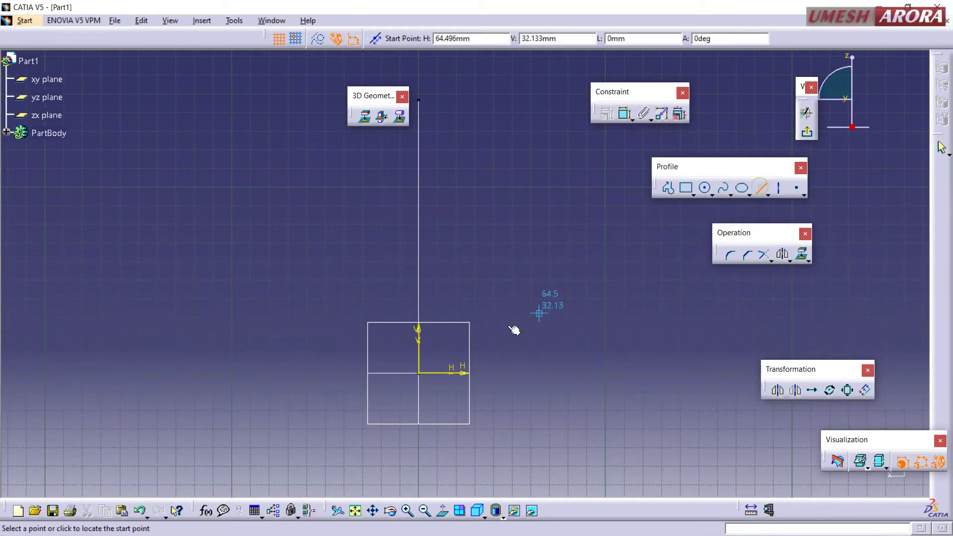
left_click(420, 373)
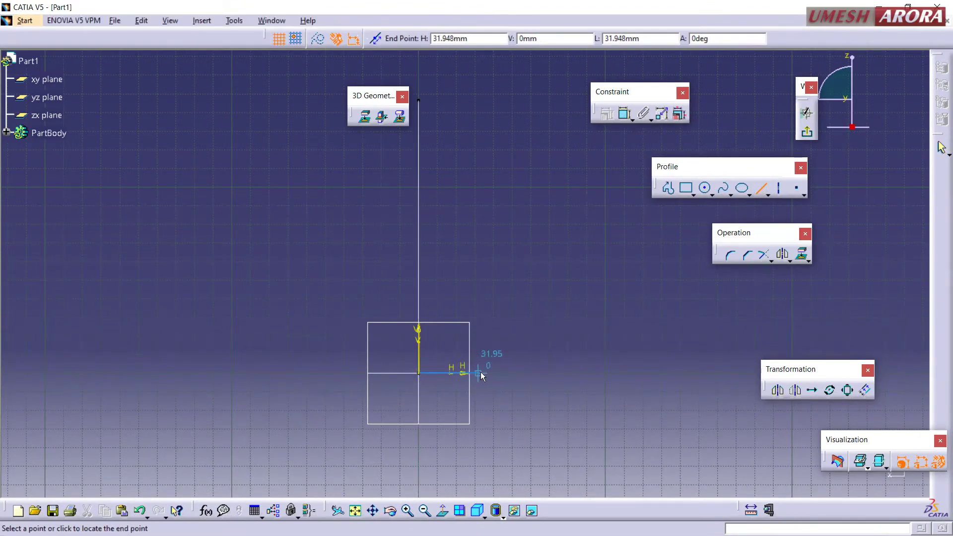
left_click(479, 373)
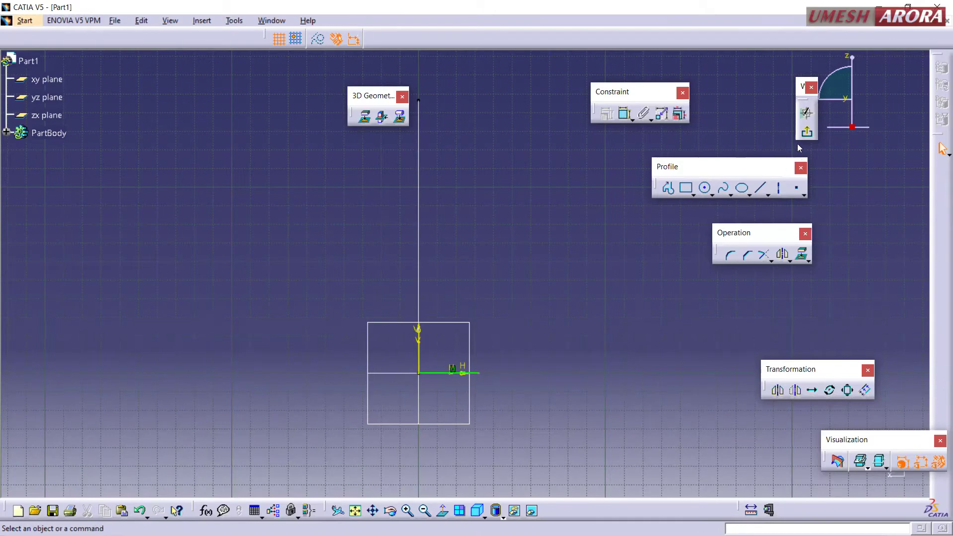
left_click(806, 131)
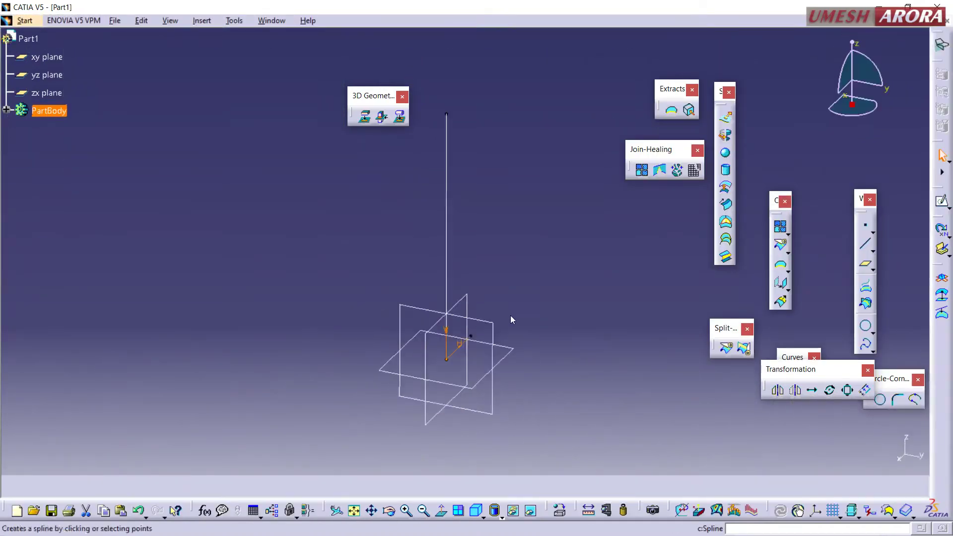
left_click(510, 315)
mouse_move(535, 348)
middle_mouse_down()
mouse_move(535, 424)
mouse_move(503, 401)
mouse_move(512, 354)
middle_mouse_up()
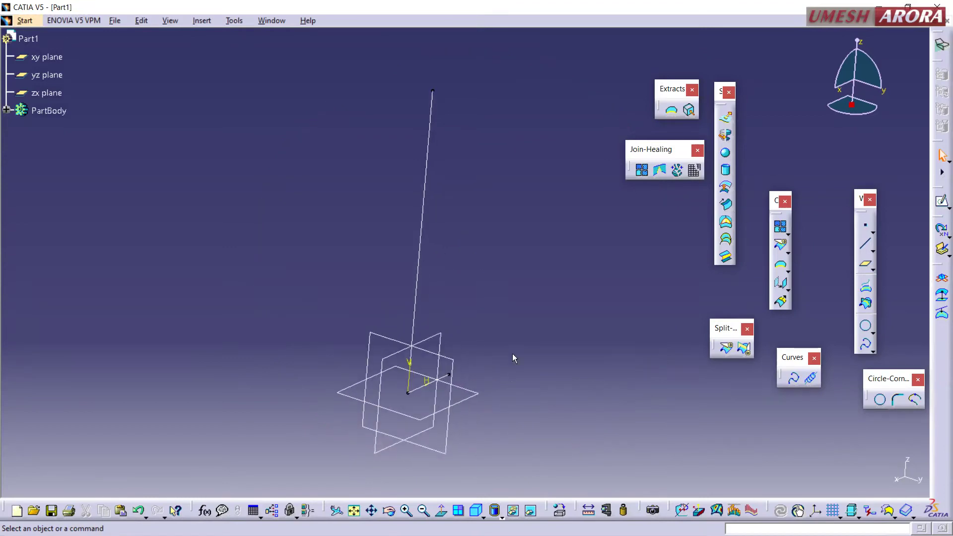
Preview a sweep of the short line (Sketch.2) along the vertical line (Sketch.1).
left_click(722, 208)
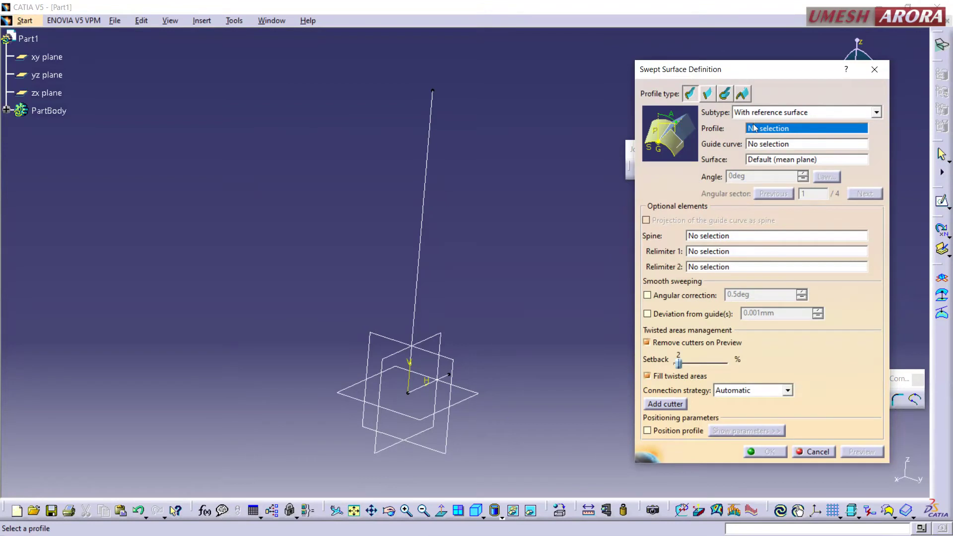
left_click(417, 390)
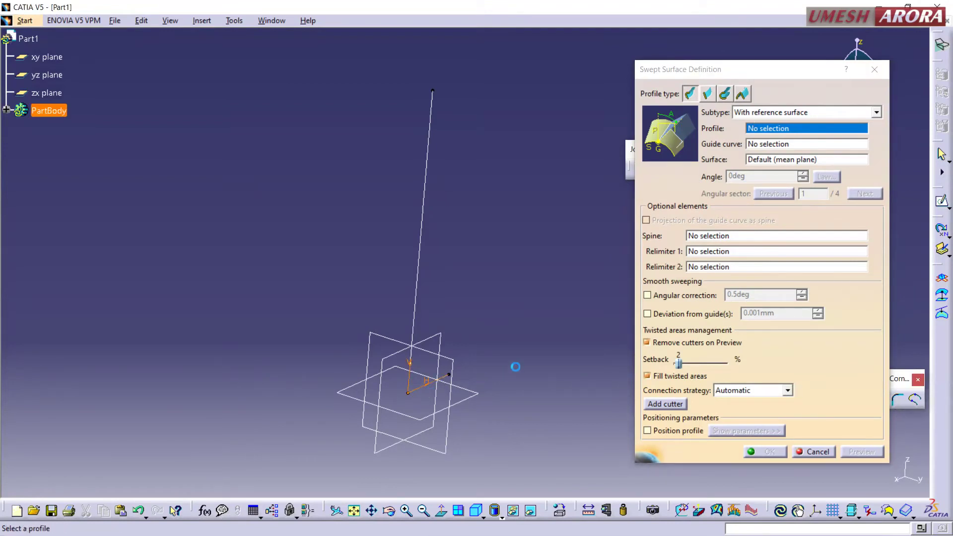
left_click(414, 326)
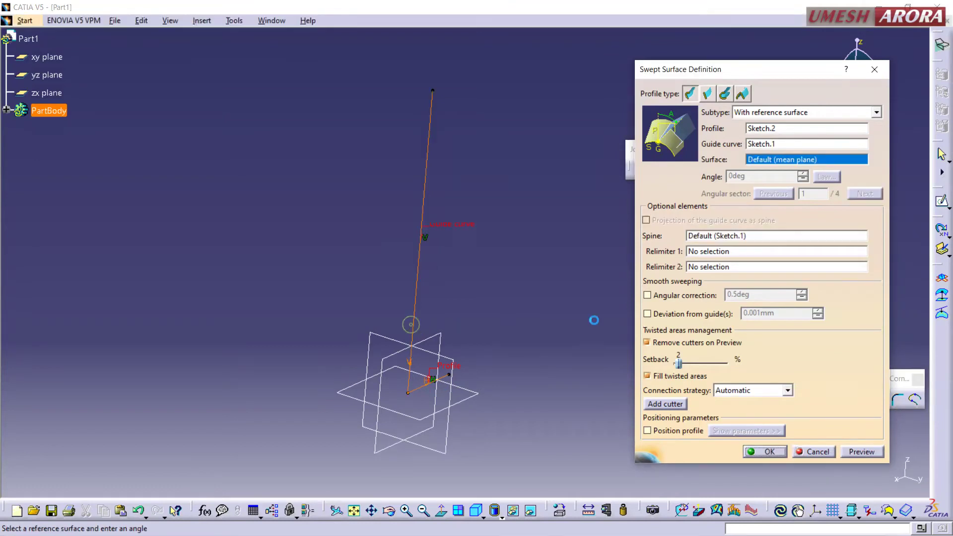
left_click(854, 451)
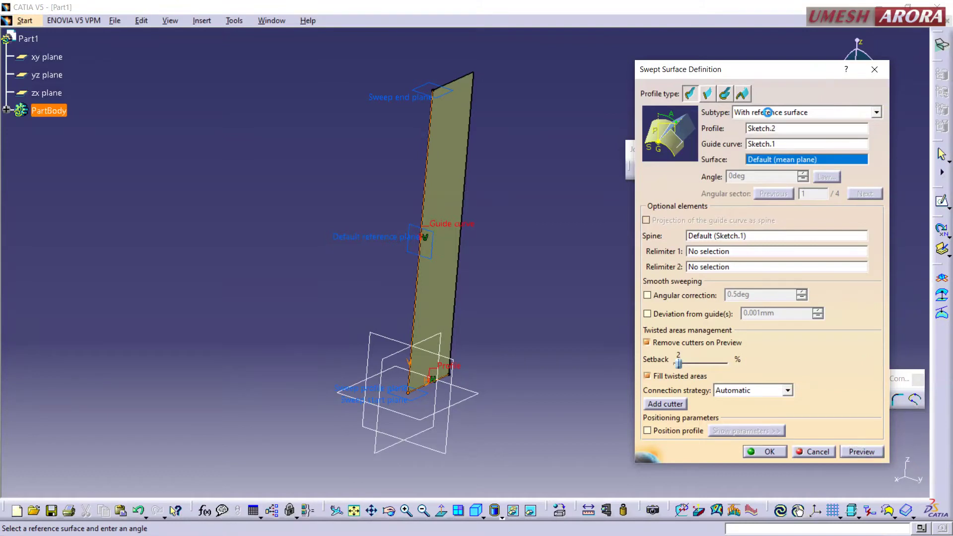
Switch the sweep to a Z-component pulling direction, then dismiss the colinear-normals error.
left_click(769, 113)
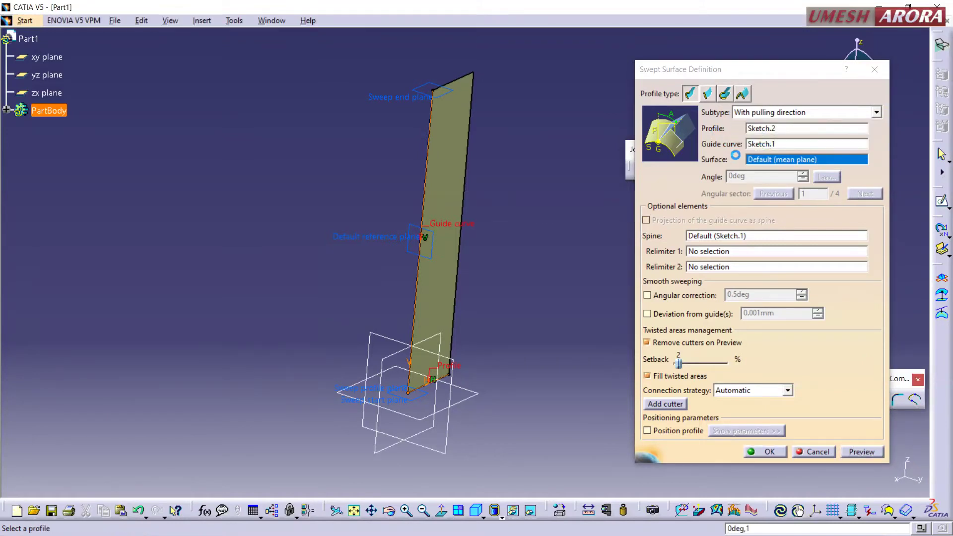
left_click(784, 159)
right_click(783, 157)
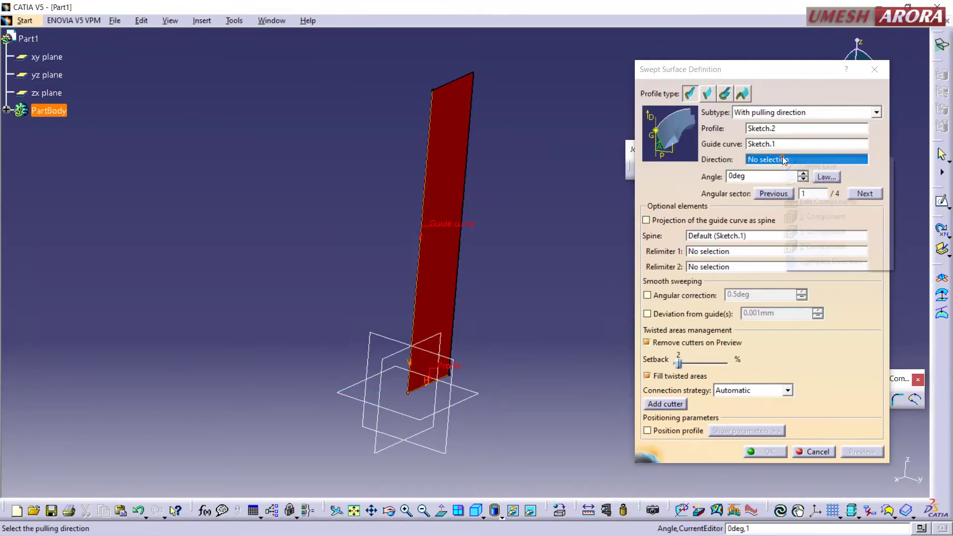
left_click(826, 246)
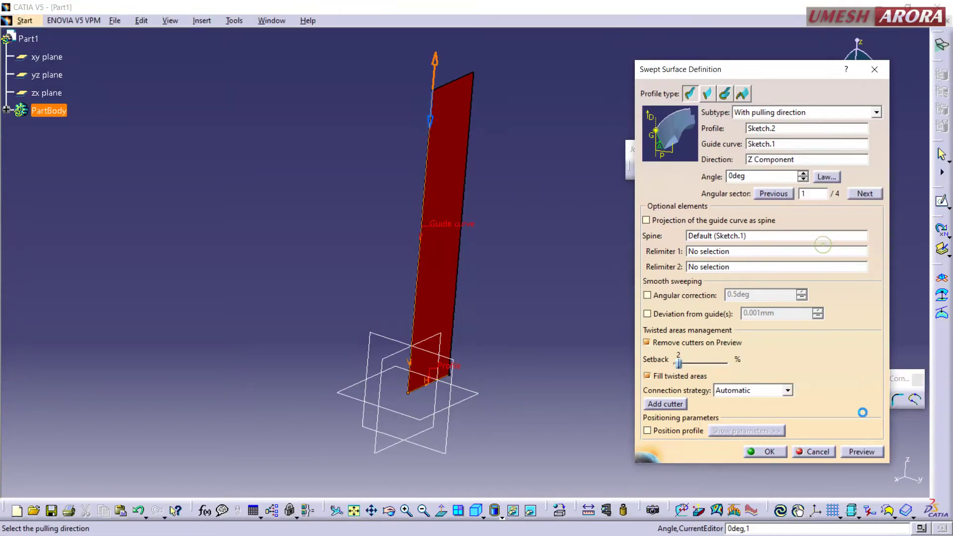
left_click(862, 451)
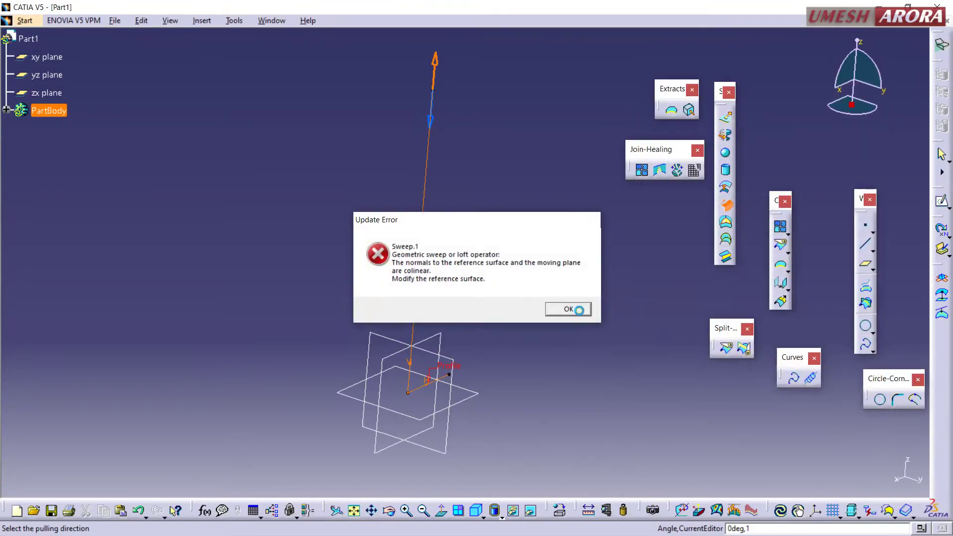
left_click(572, 309)
Change the pulling direction to the X component and preview the sweep.
right_click(790, 160)
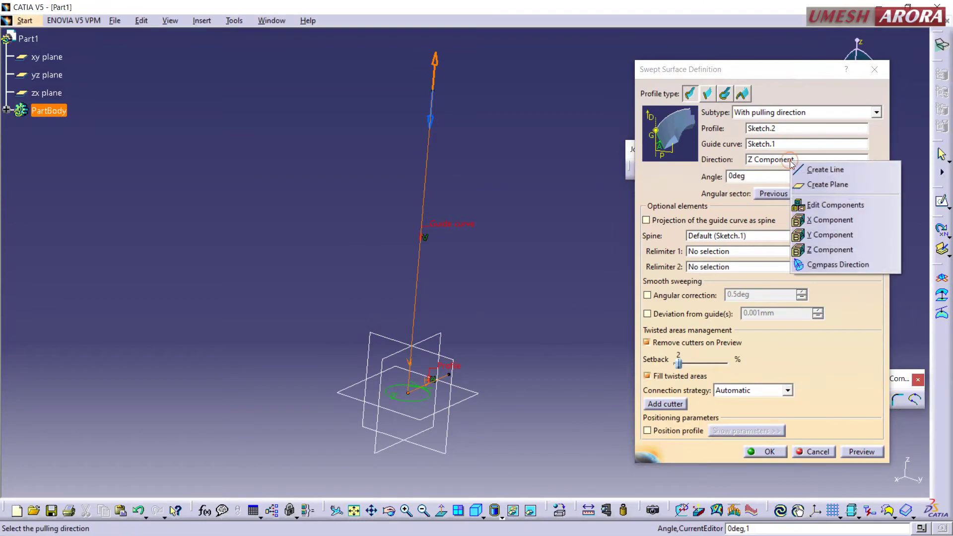
left_click(822, 225)
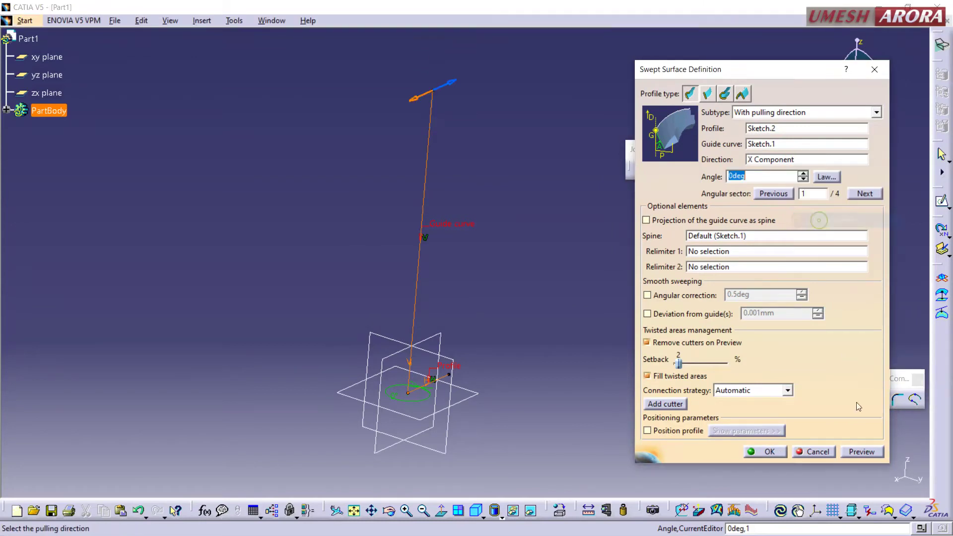
left_click(859, 451)
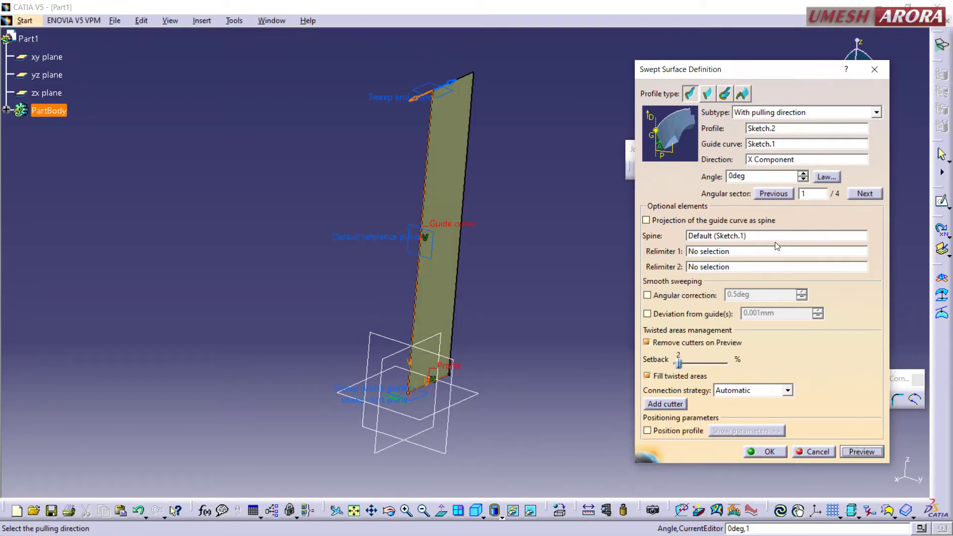
Apply an S-type angle law ending at 360*5 (1800deg) and create the helical surface.
left_click(826, 177)
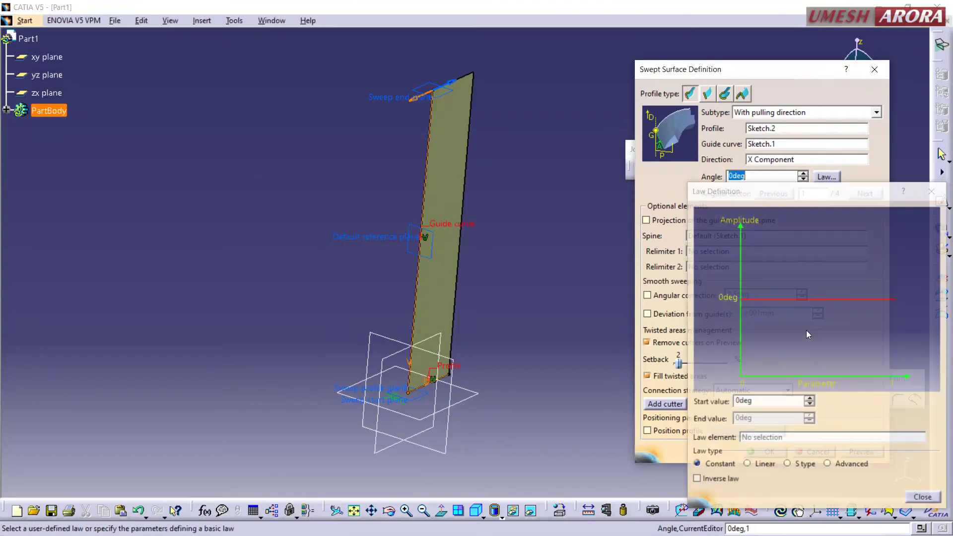
left_click(788, 465)
double_click(774, 419)
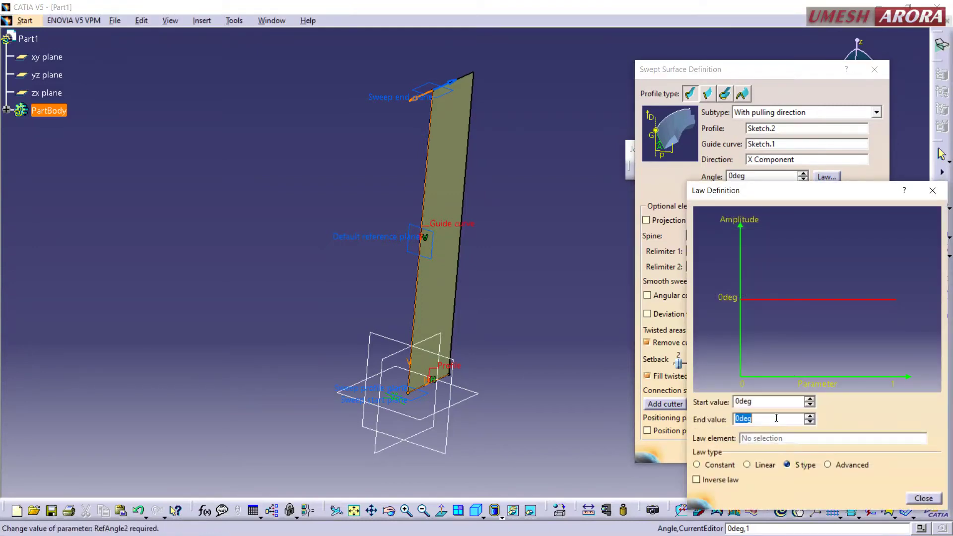
type("360*5")
key("Return")
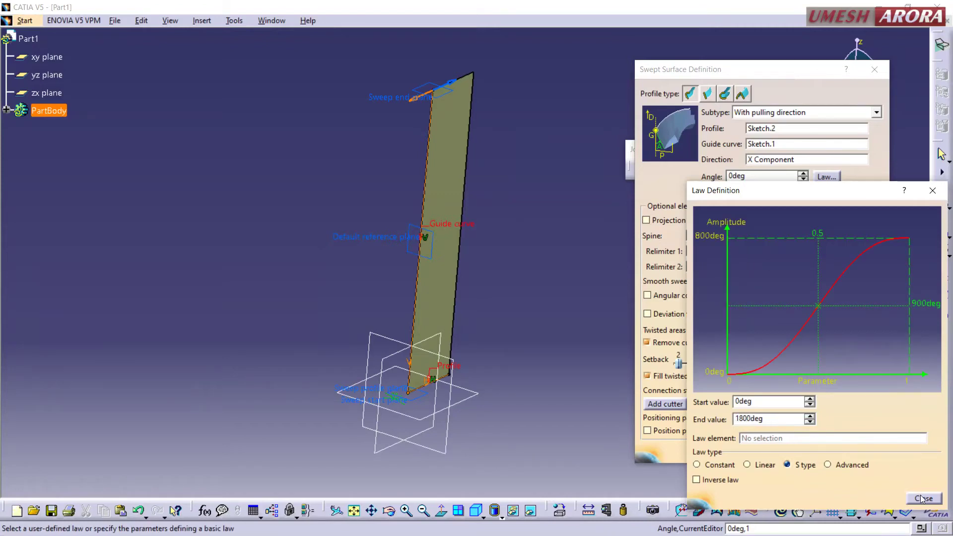
left_click(923, 499)
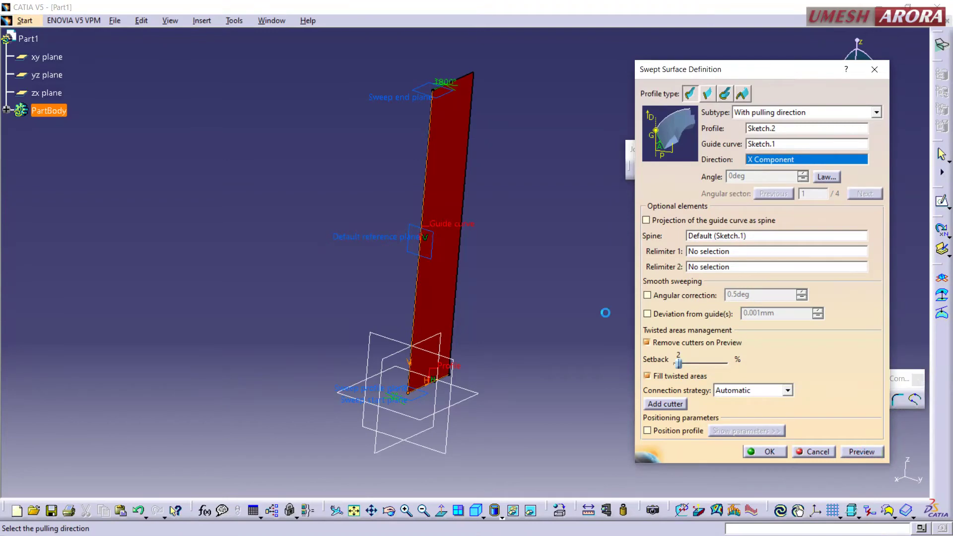
middle_click_drag(527, 316, 415, 244)
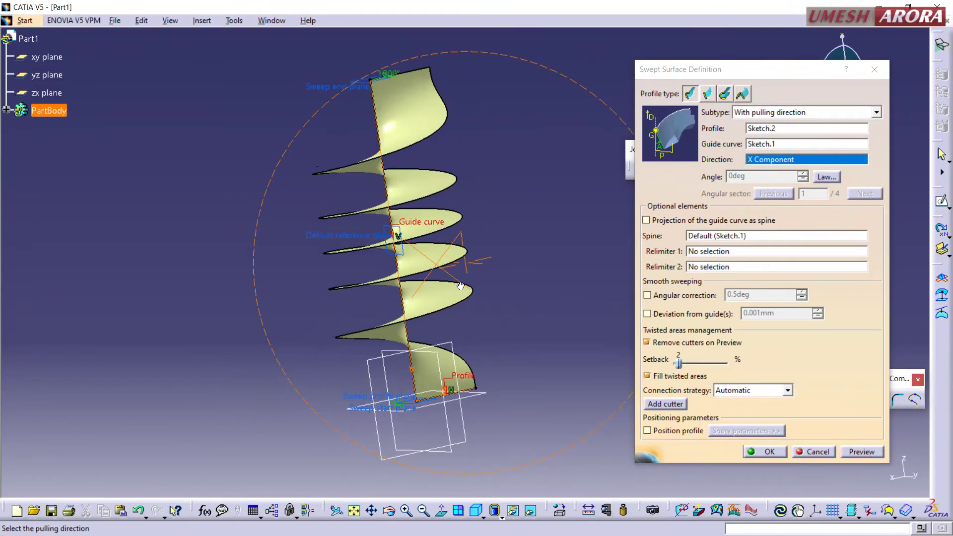
middle_click_drag(415, 244, 447, 258)
left_click(766, 453)
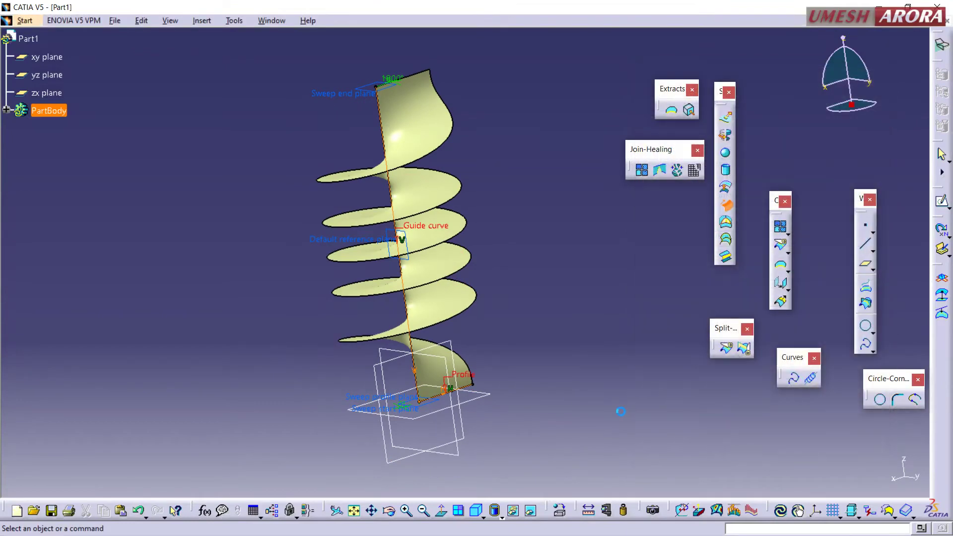
mouse_move(547, 327)
middle_mouse_down()
mouse_move(491, 396)
mouse_move(498, 402)
mouse_move(495, 361)
mouse_move(674, 332)
middle_mouse_up()
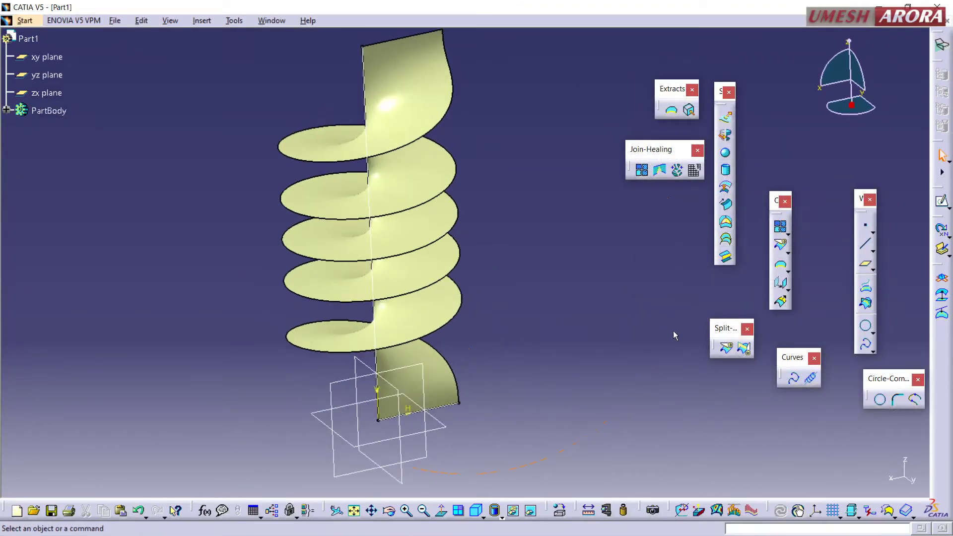
Create a full circle of radius 2 on the xy plane, centred on Sketch.2's end vertex.
left_click(865, 326)
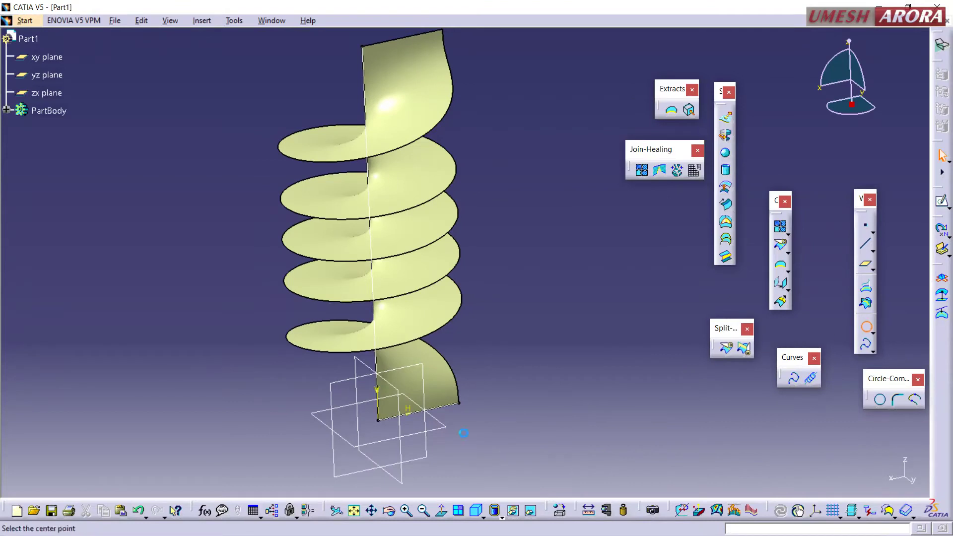
left_click(459, 403)
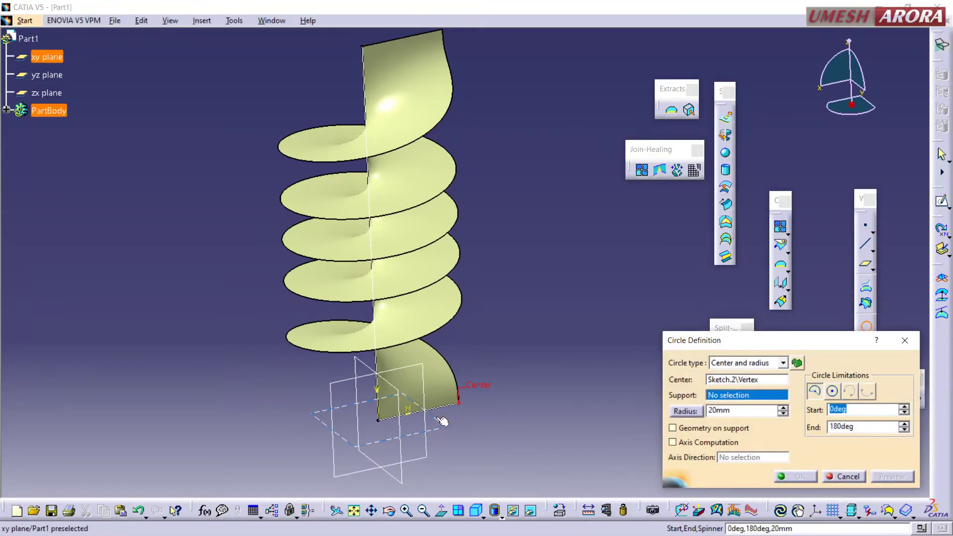
left_click(488, 421)
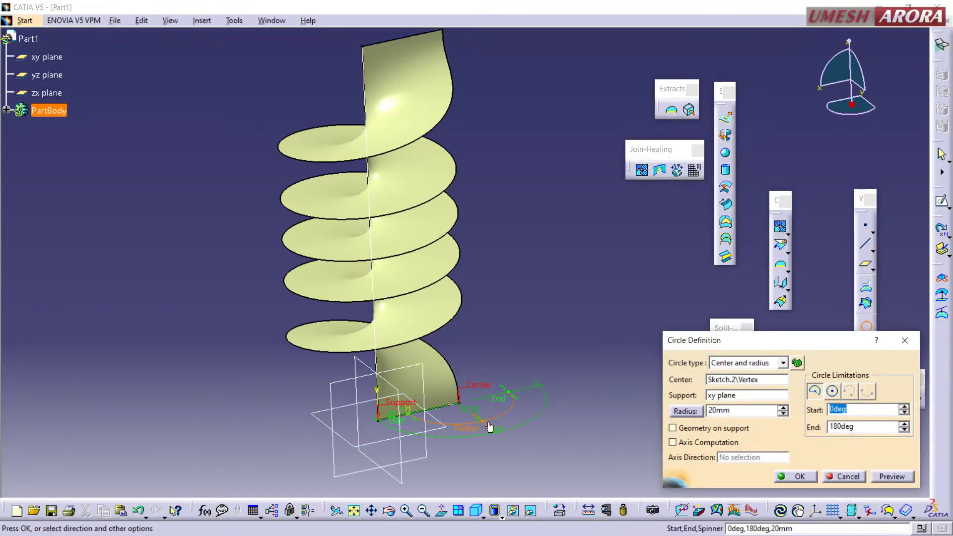
left_click(833, 391)
double_click(743, 412)
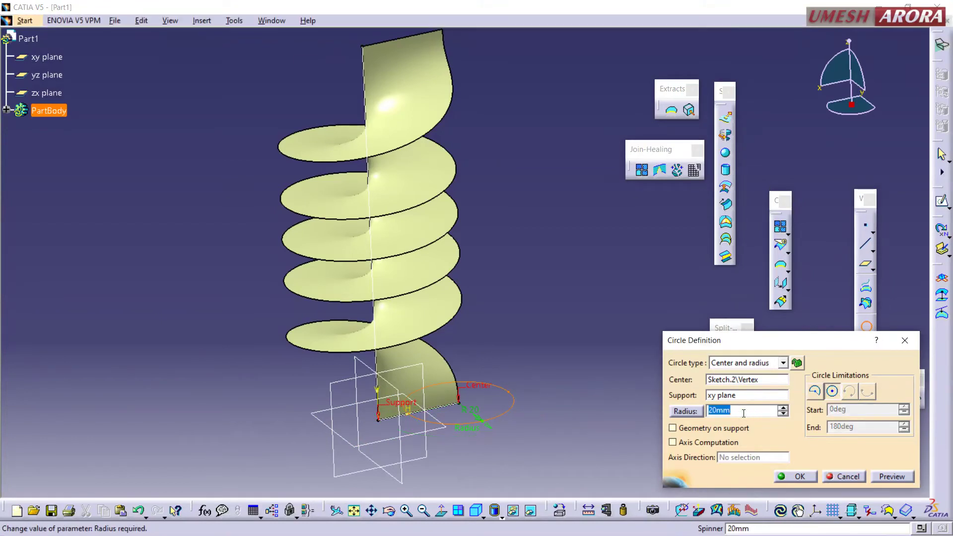
type("2.")
key("Return")
key("Return")
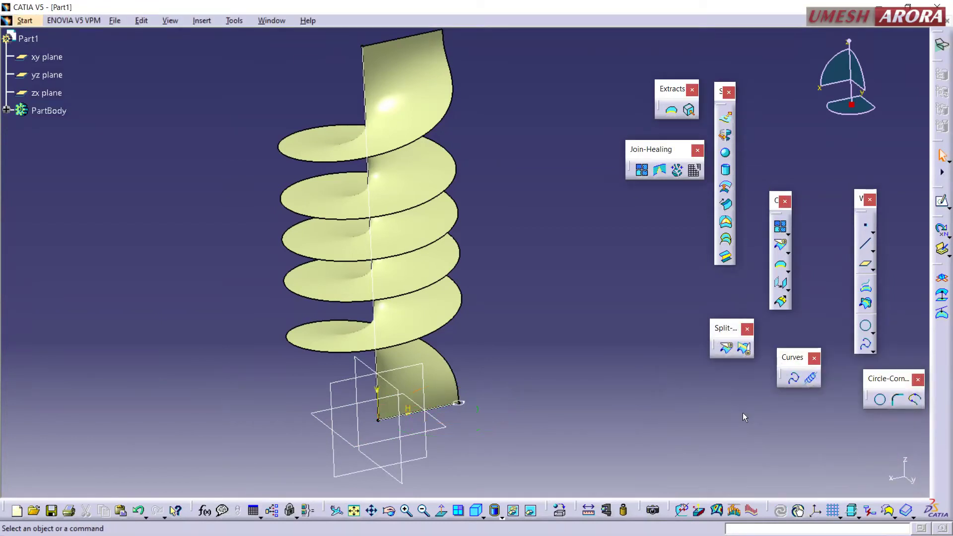
Sweep Circle.1 with reference surface along Sweep.1's outer edge to form the tube.
left_click(725, 204)
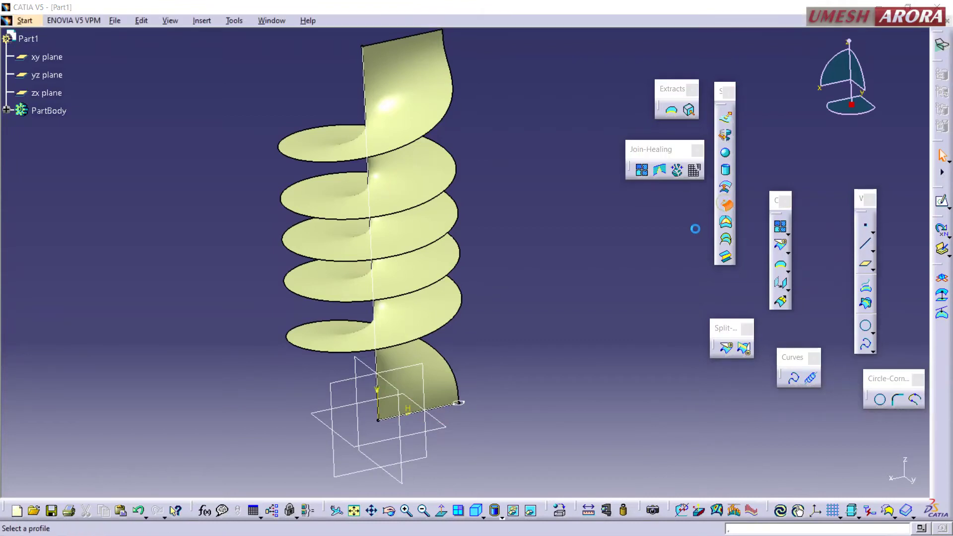
left_click(755, 112)
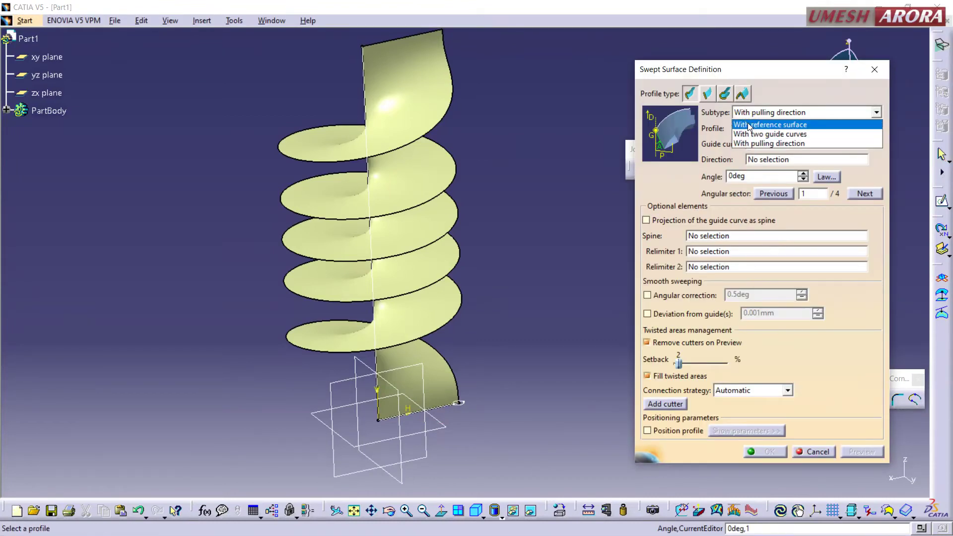
left_click(459, 402)
left_click(457, 371)
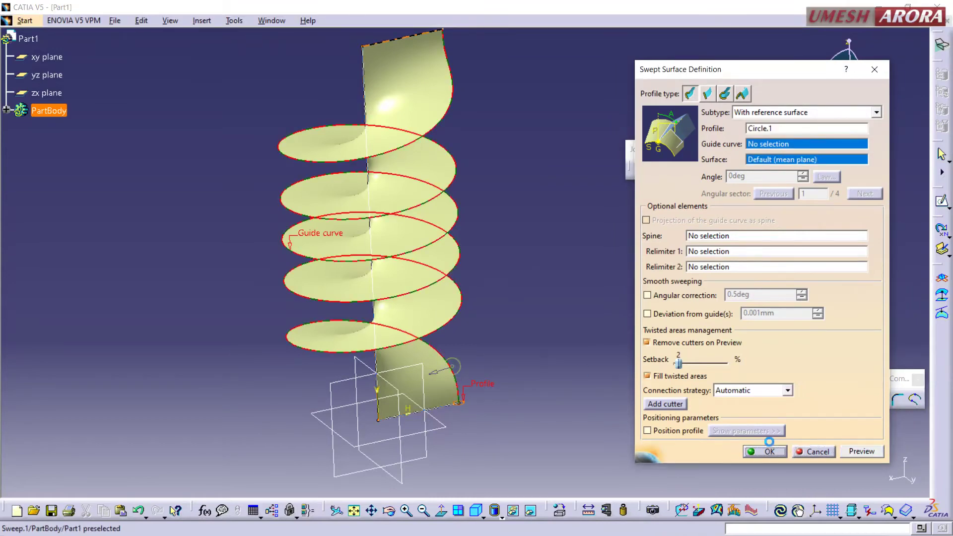
left_click(855, 453)
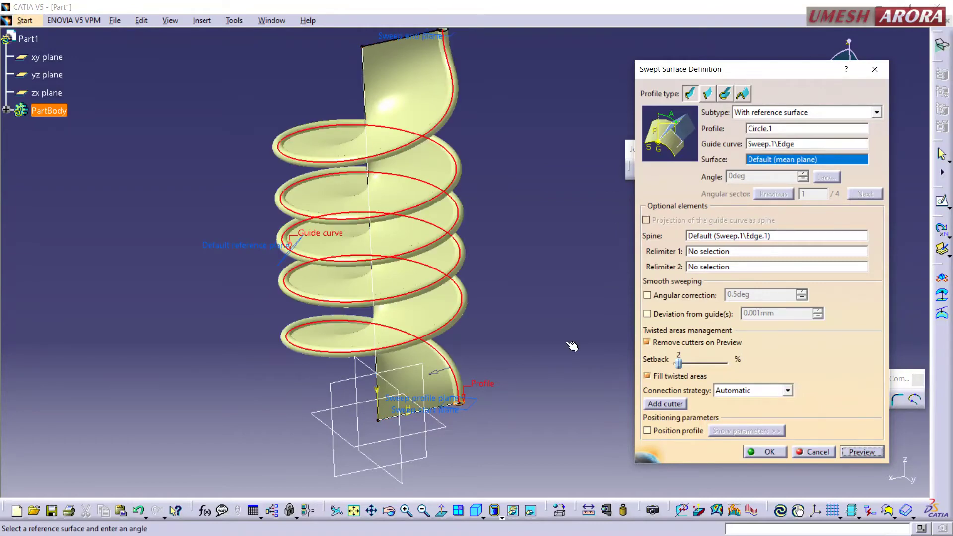
left_click(779, 455)
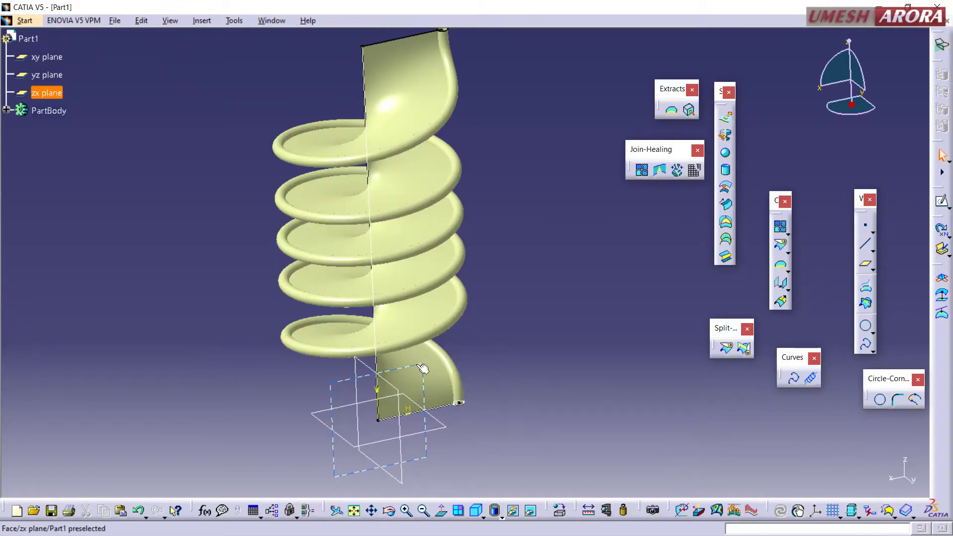
Hide the Sweep.1 helical surface and orbit around the remaining spring-like tube.
right_click(419, 352)
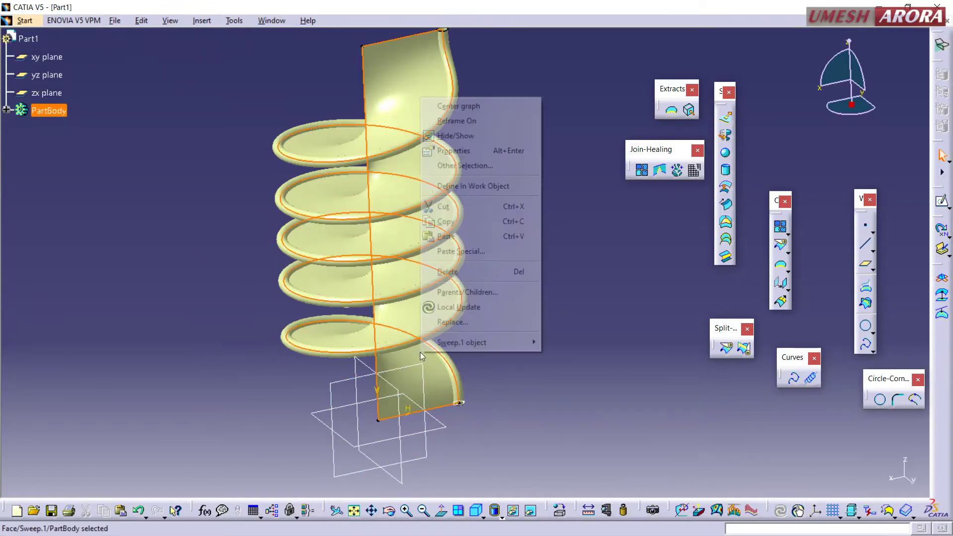
left_click(495, 140)
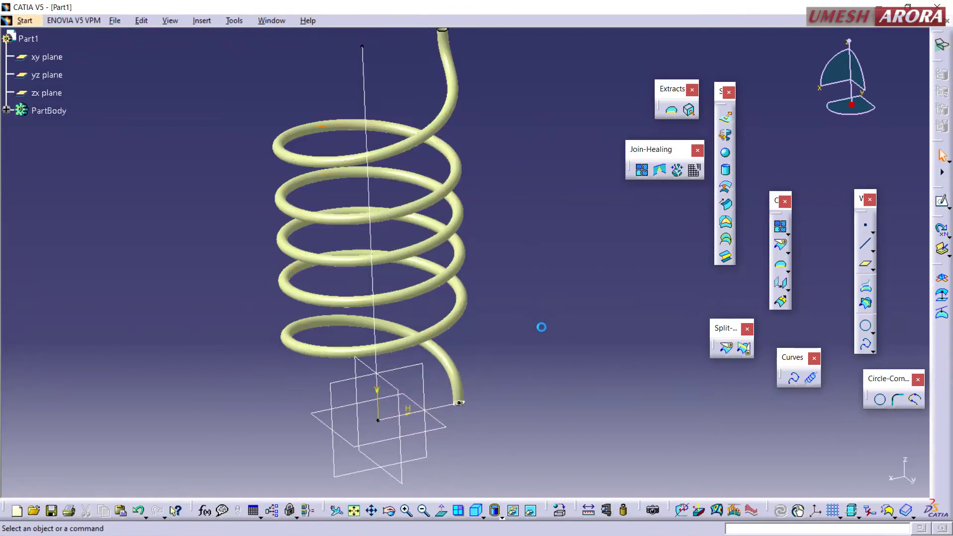
middle_click_drag(502, 322, 398, 306)
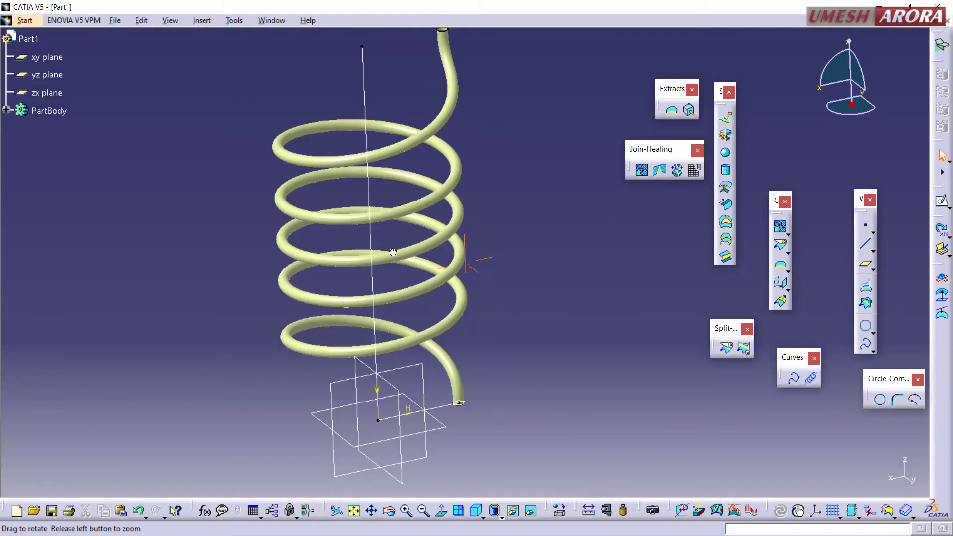
middle_click_drag(393, 252, 445, 301)
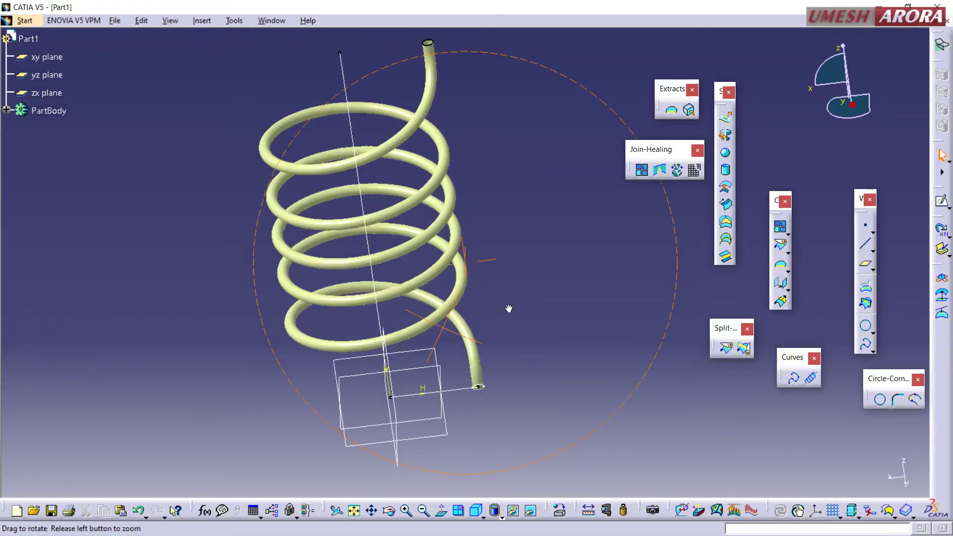
middle_click_drag(547, 312, 573, 307)
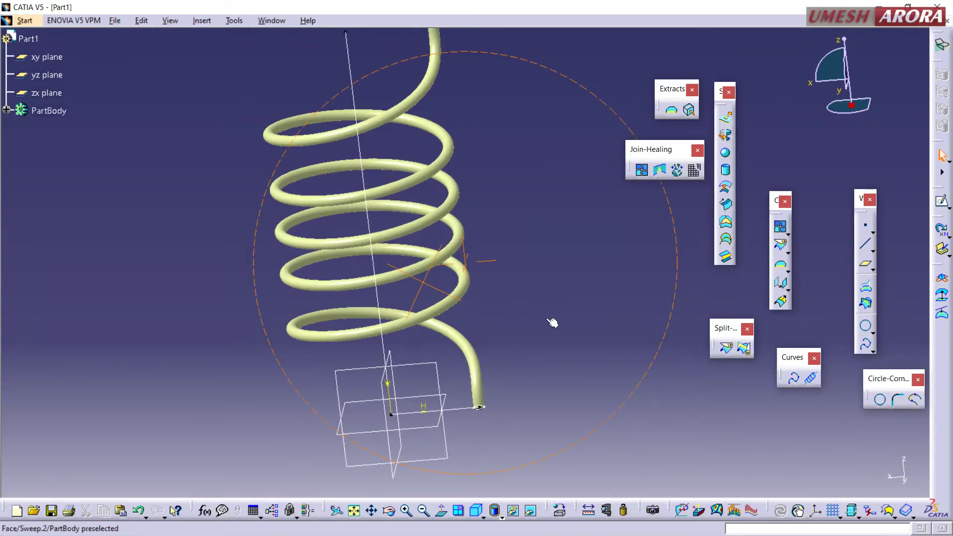
middle_click_drag(437, 268, 427, 258)
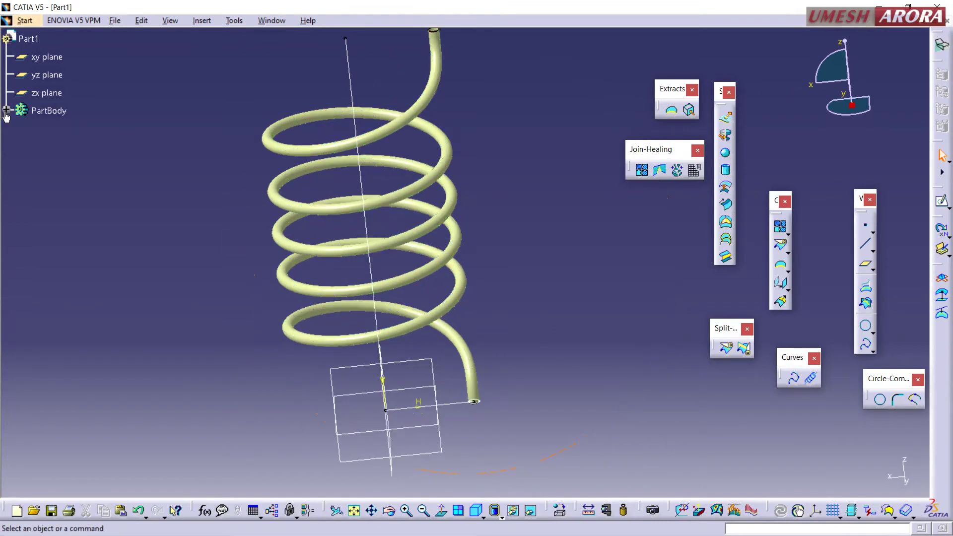
Delete Sweep.1 together with its dependent Sweep.2.
left_click(66, 172)
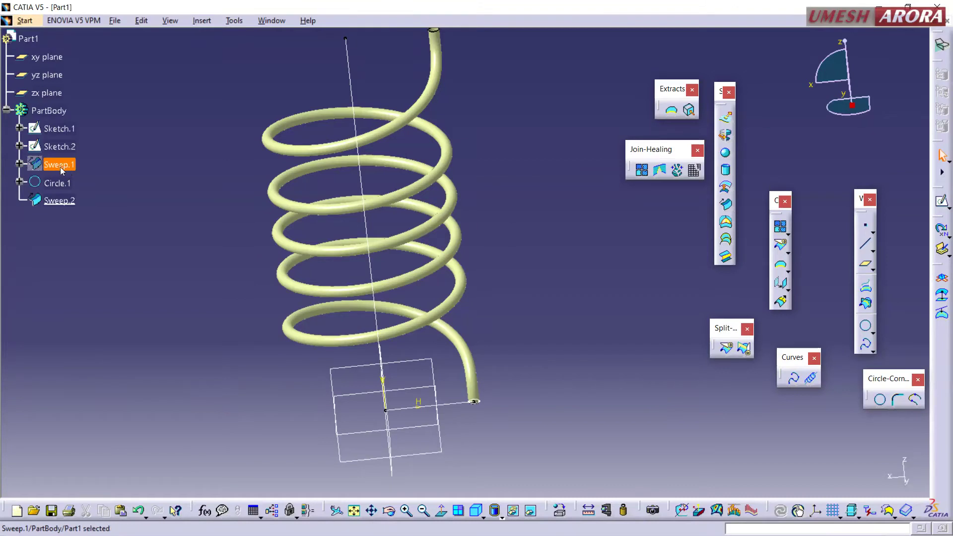
right_click(66, 172)
left_click(106, 341)
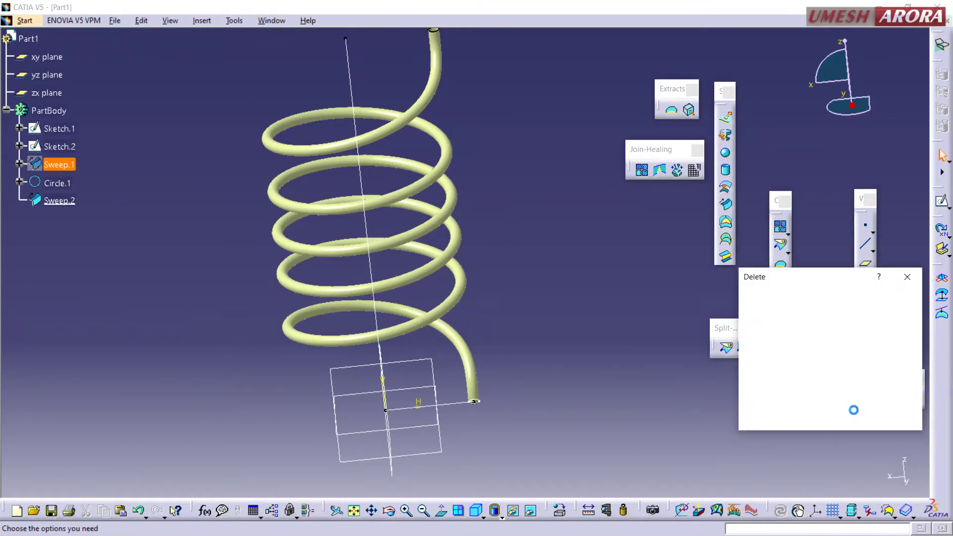
left_click(853, 417)
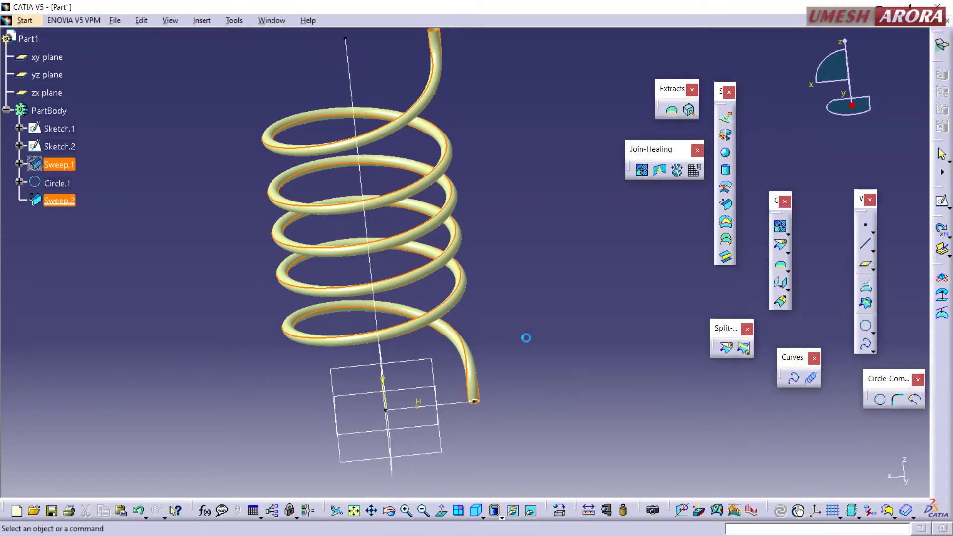
Delete Circle.1 and open a new swept surface definition.
left_click(56, 164)
right_click(43, 154)
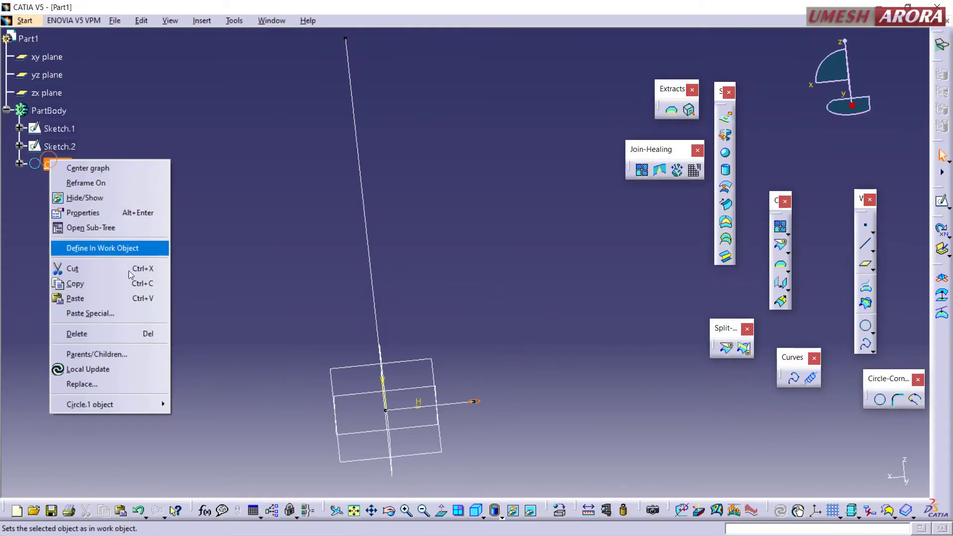
left_click(75, 332)
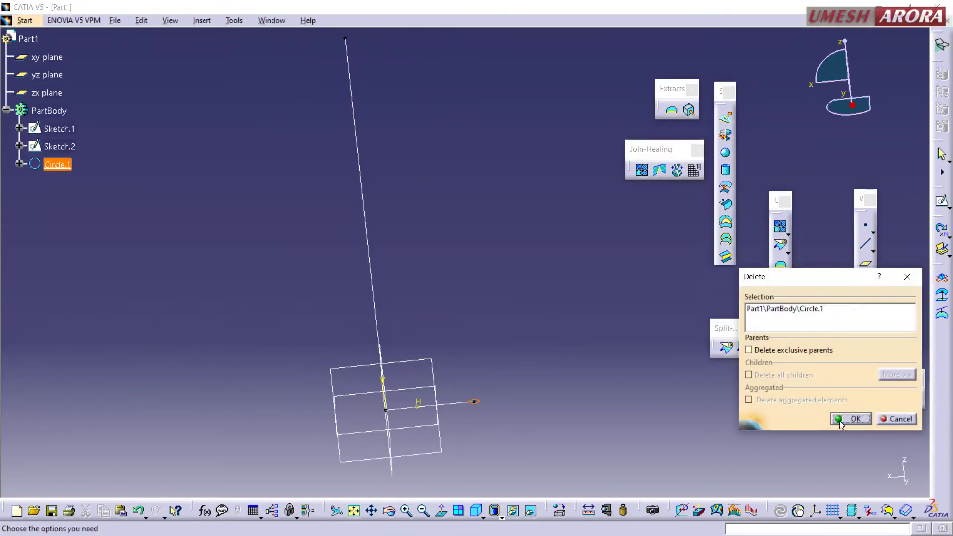
left_click(839, 420)
mouse_move(511, 375)
middle_mouse_down()
mouse_move(417, 400)
mouse_move(452, 386)
middle_mouse_up()
left_click(726, 204)
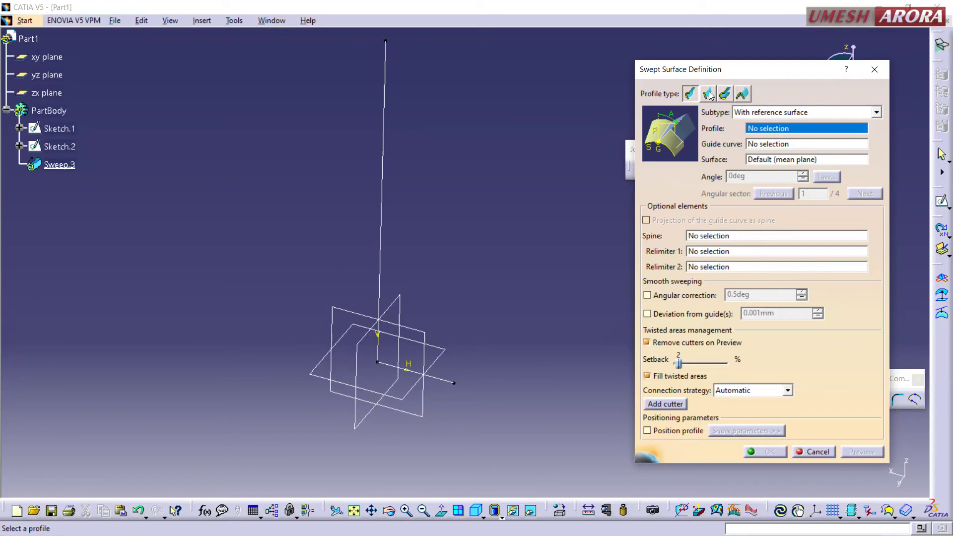
Switch the new sweep to the Linear two-limits type, then cancel it uncreated.
left_click(709, 94)
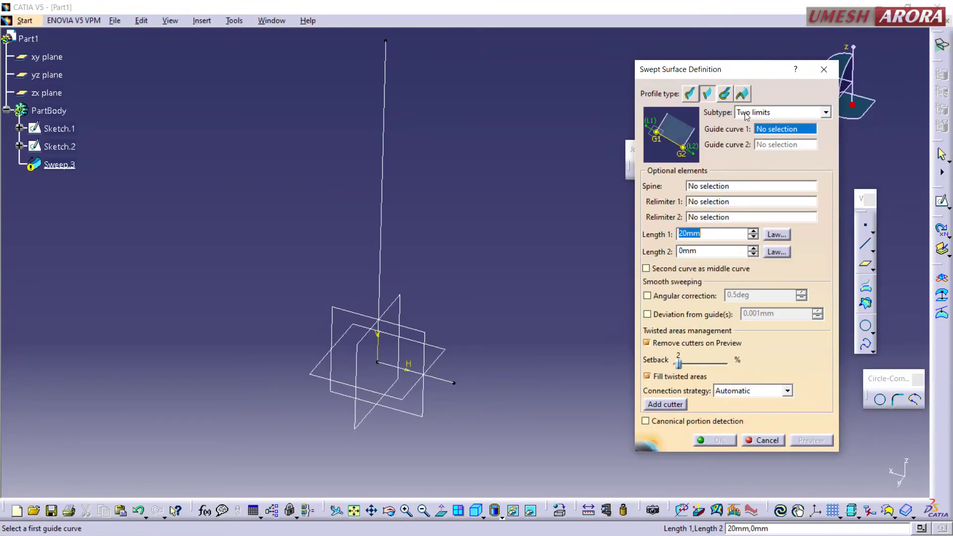
middle_click_drag(462, 265, 472, 258)
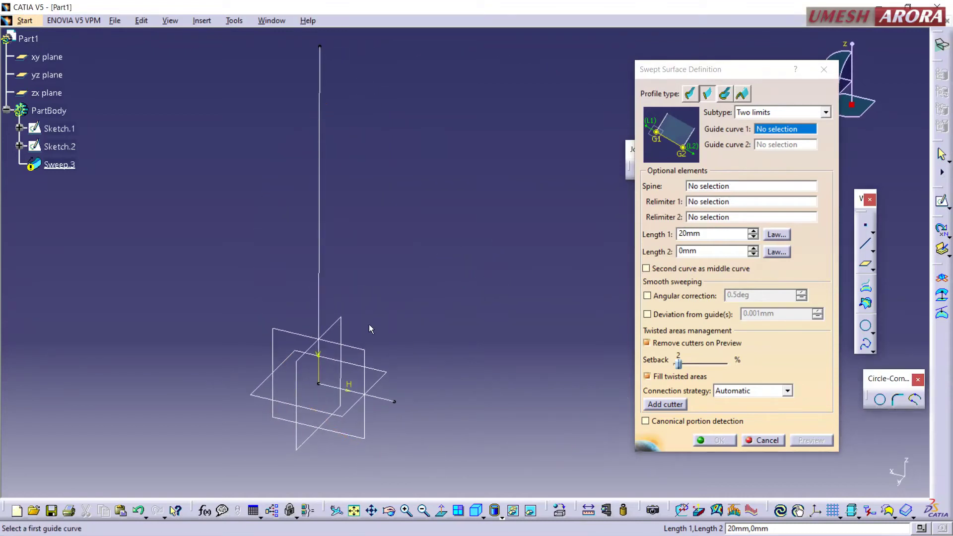
left_click(749, 439)
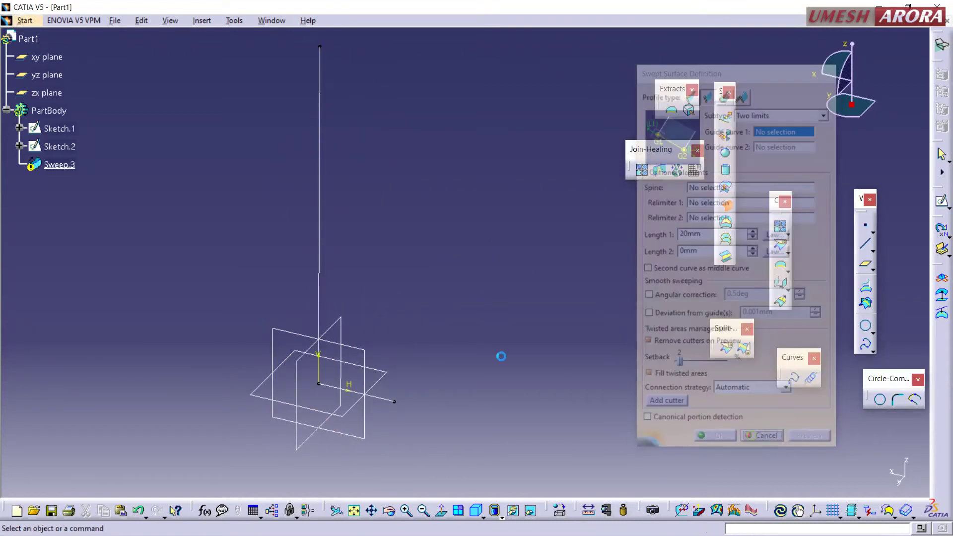
left_click(364, 348)
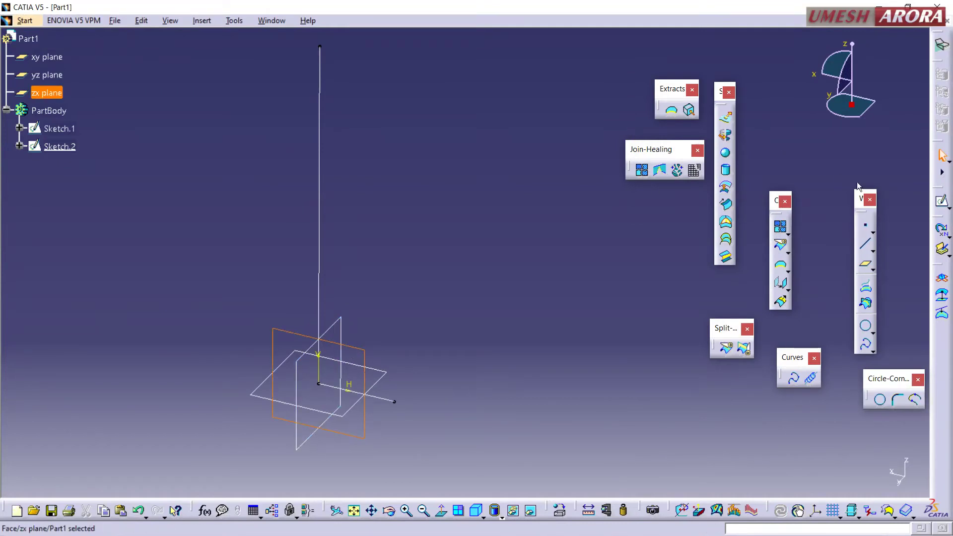
Draw a large three-point arc from bottom to top, bowing away from the vertical line.
left_click(942, 201)
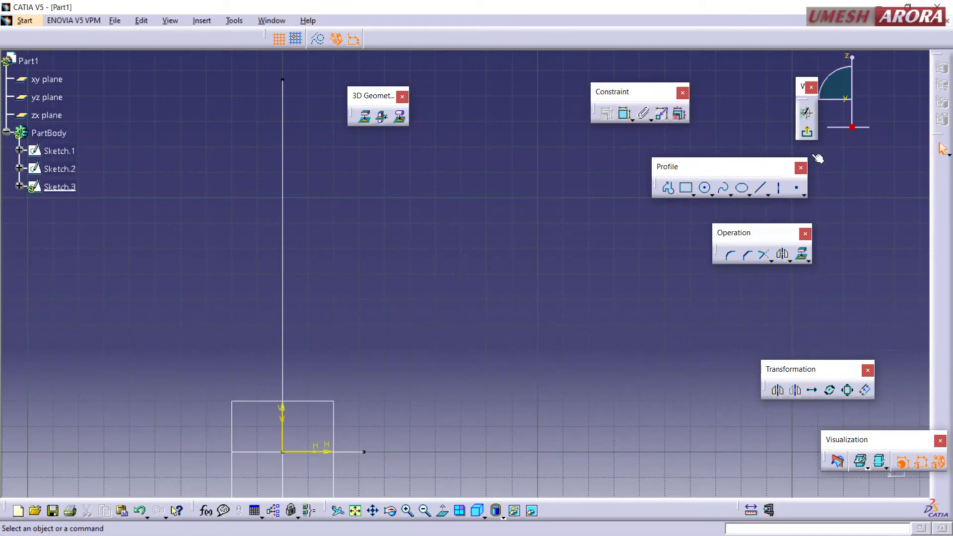
left_click(712, 195)
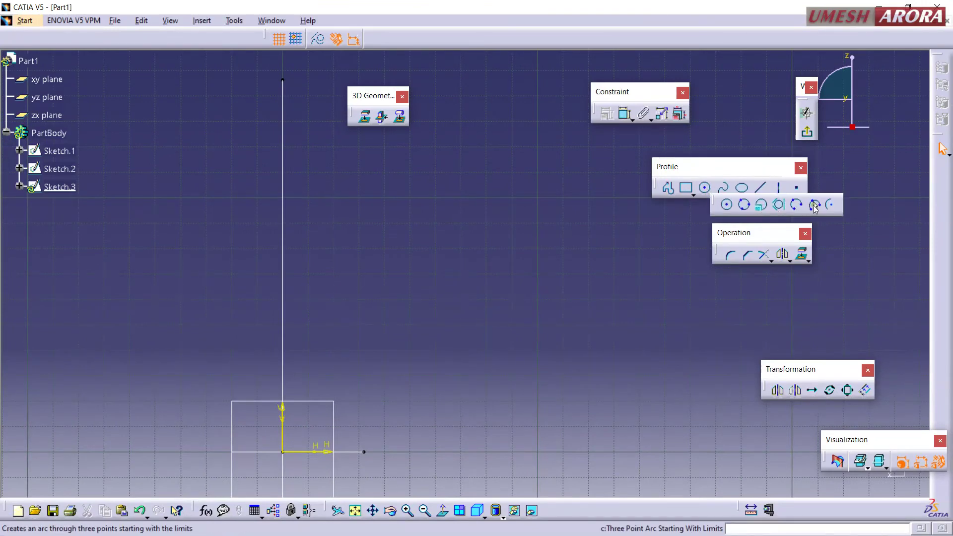
left_click(815, 205)
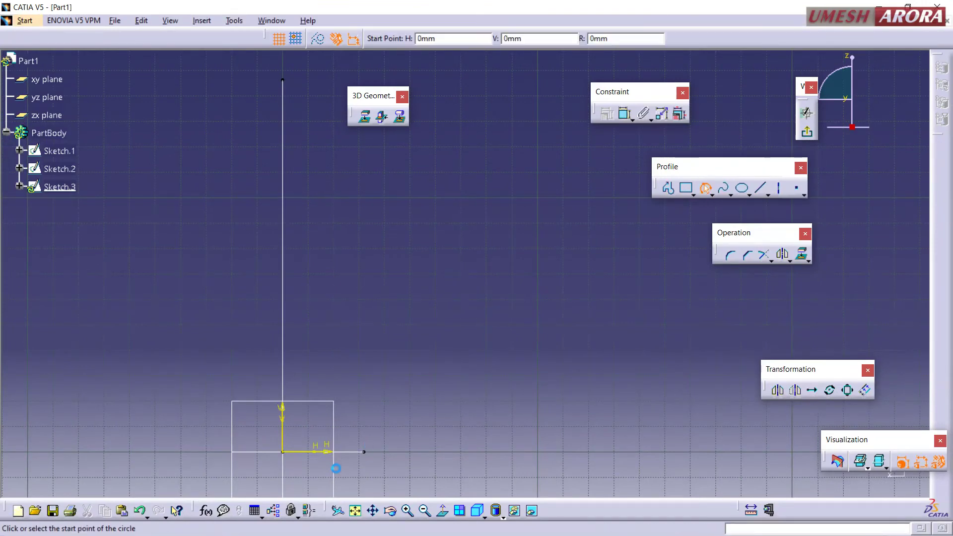
left_click(427, 451)
left_click(453, 78)
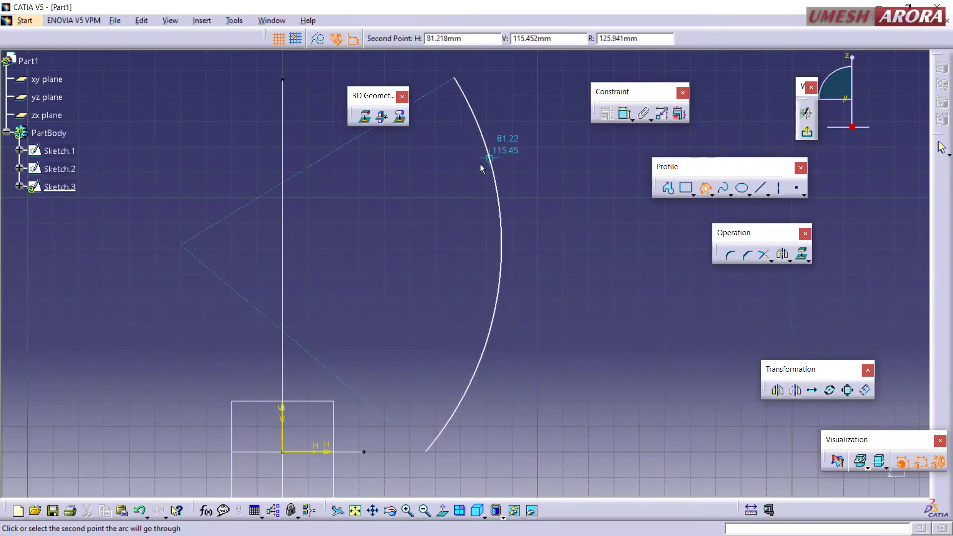
left_click(488, 160)
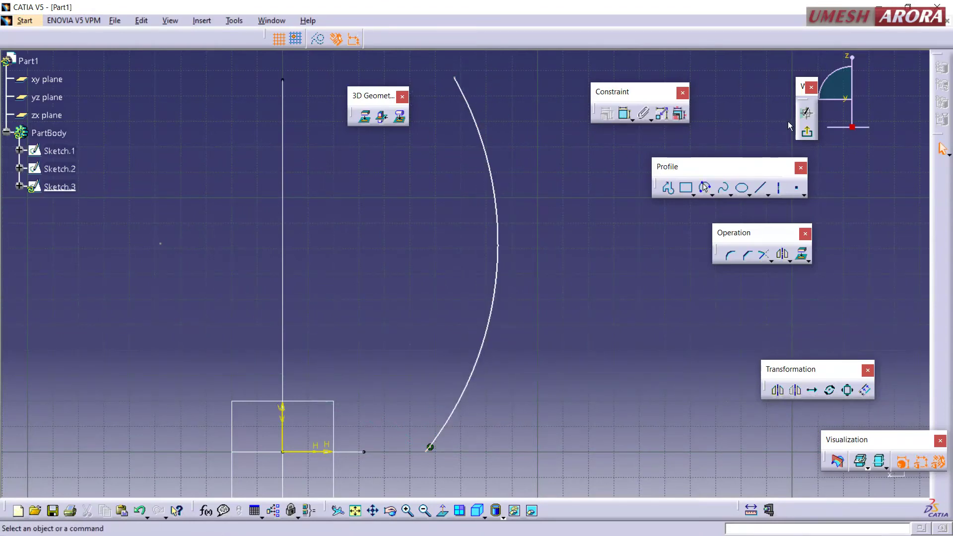
left_click(806, 132)
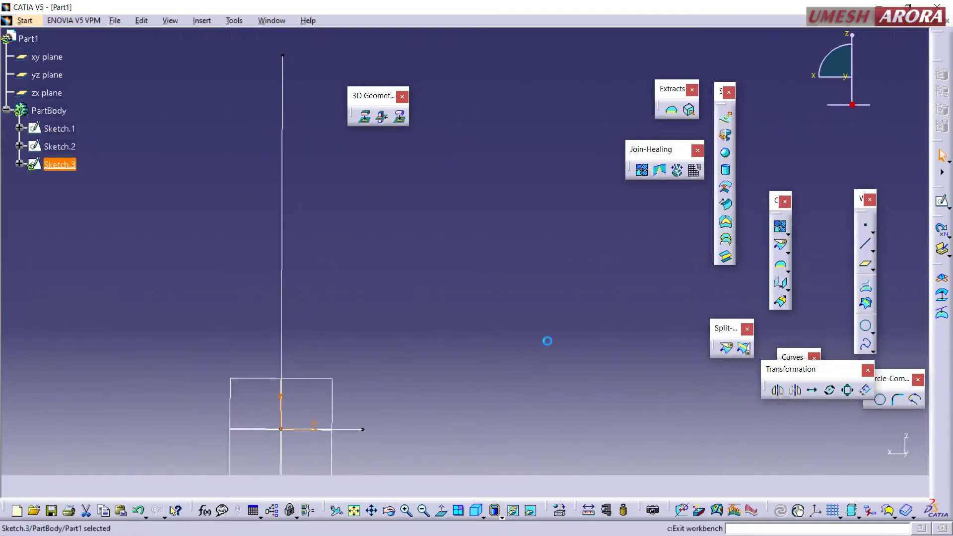
Preview a linear sweep between the Sketch.3 arc and the Sketch.1 line as guides.
left_click(727, 203)
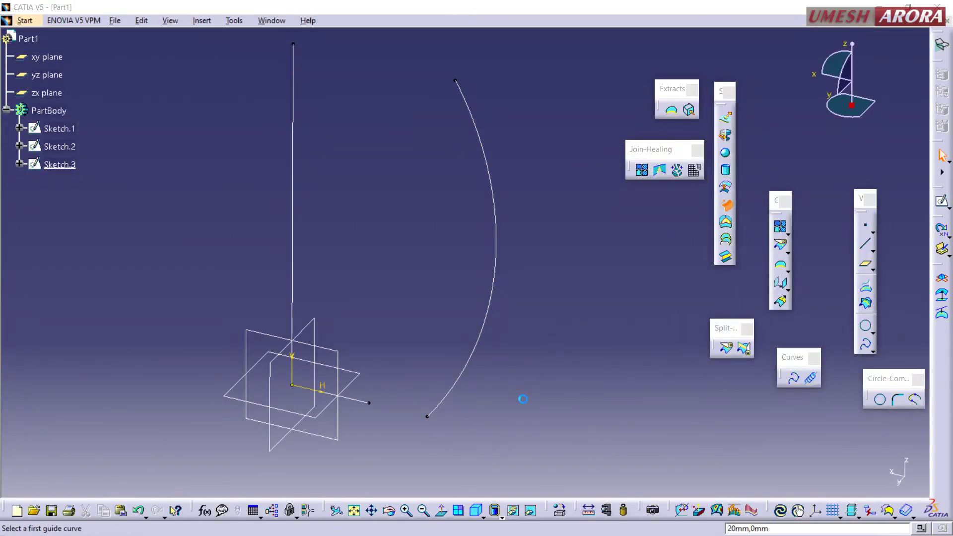
middle_click_drag(449, 405, 386, 425)
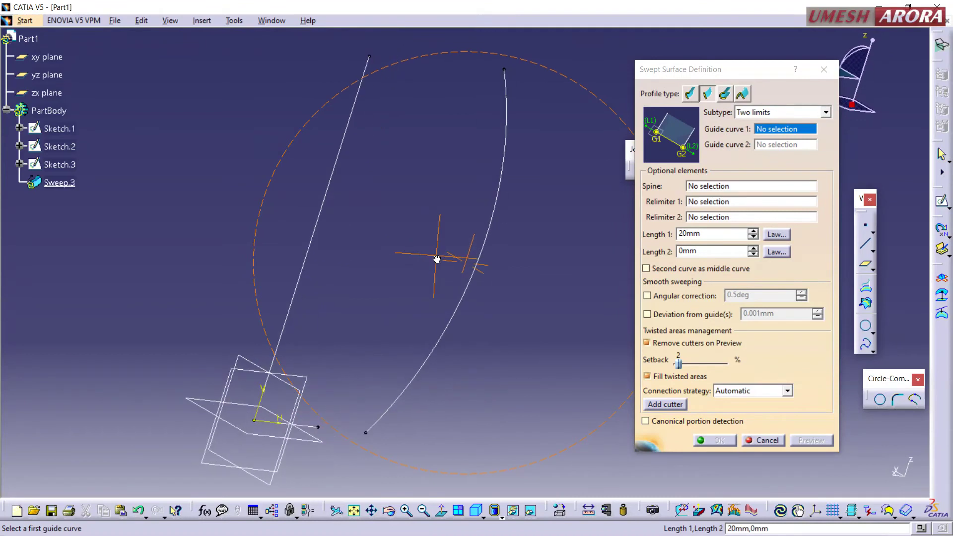
left_click(386, 424)
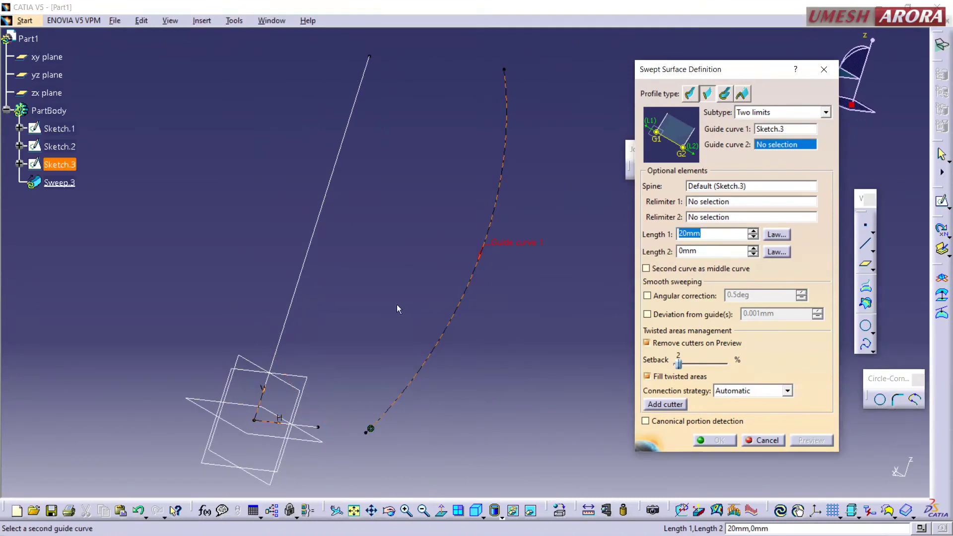
left_click(271, 365)
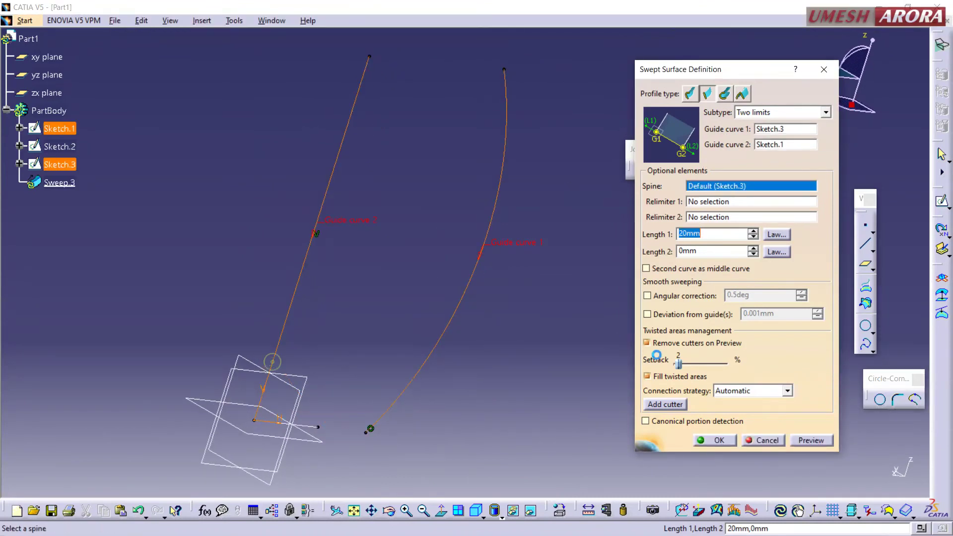
left_click(800, 437)
mouse_move(319, 386)
middle_mouse_down()
mouse_move(402, 251)
mouse_move(487, 351)
middle_mouse_up()
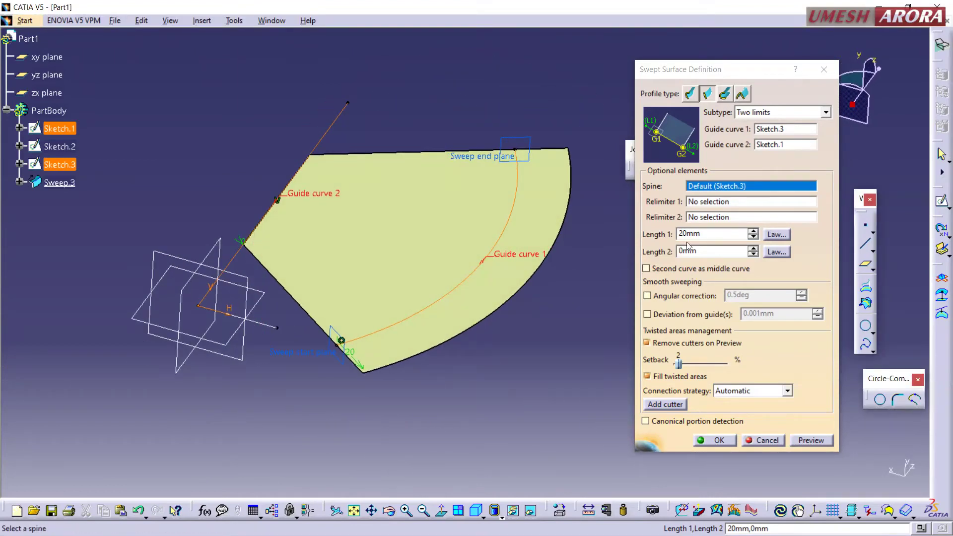
Set Length 2 and Length 1 to 0mm, create Sweep.3, and reopen its definition.
left_click(705, 247)
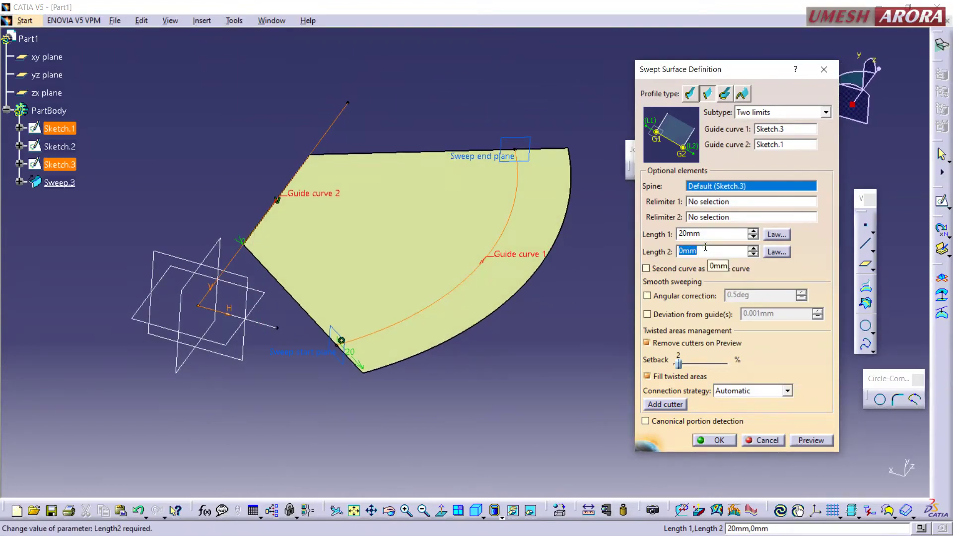
type("0")
key("Return")
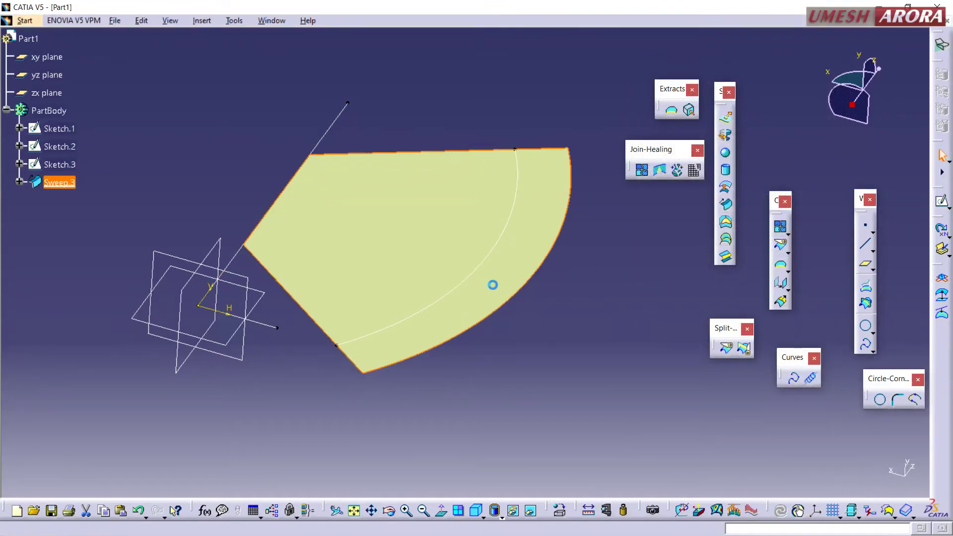
double_click(493, 284)
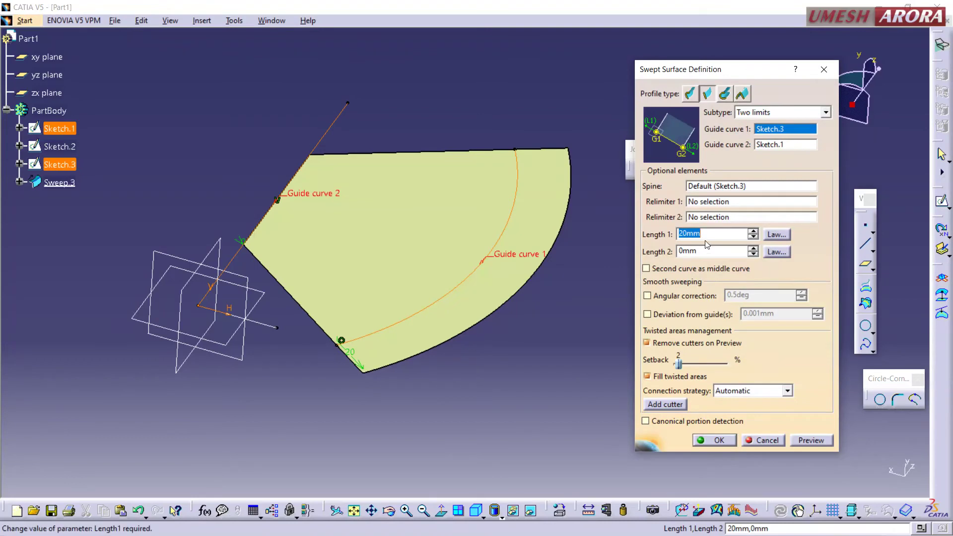
type("0.")
key("Return")
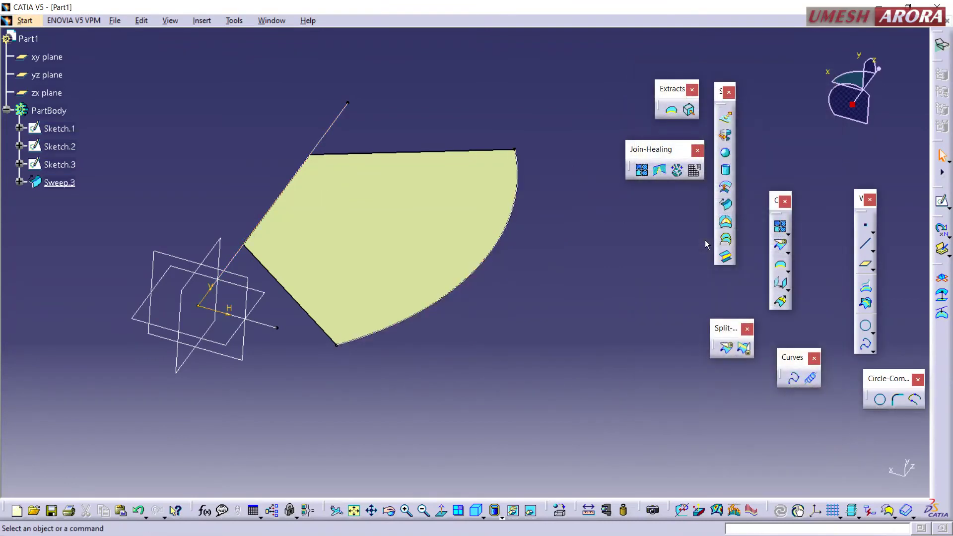
left_click(341, 260)
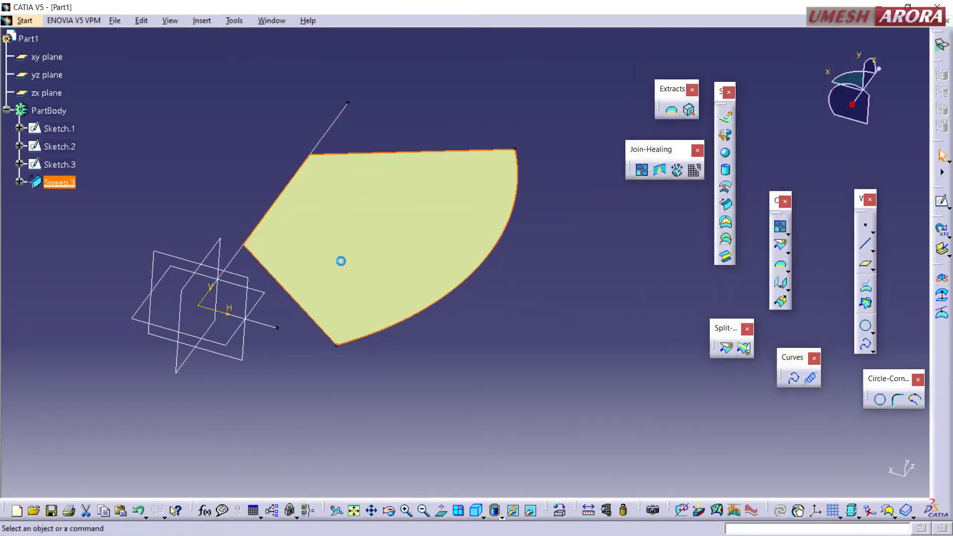
double_click(340, 261)
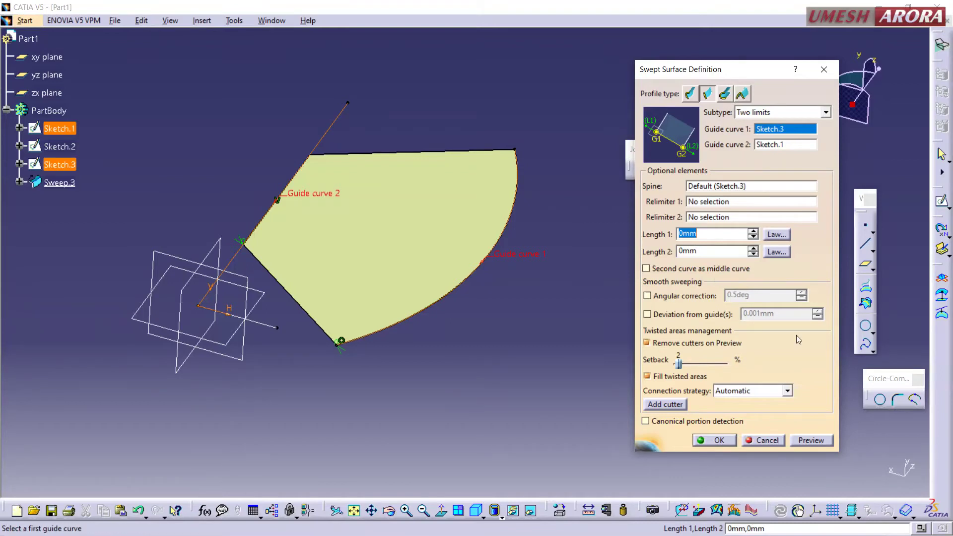
Delete the two-limit Sweep.3 and its arc guide Sketch.3, then select the zx plane.
left_click(762, 440)
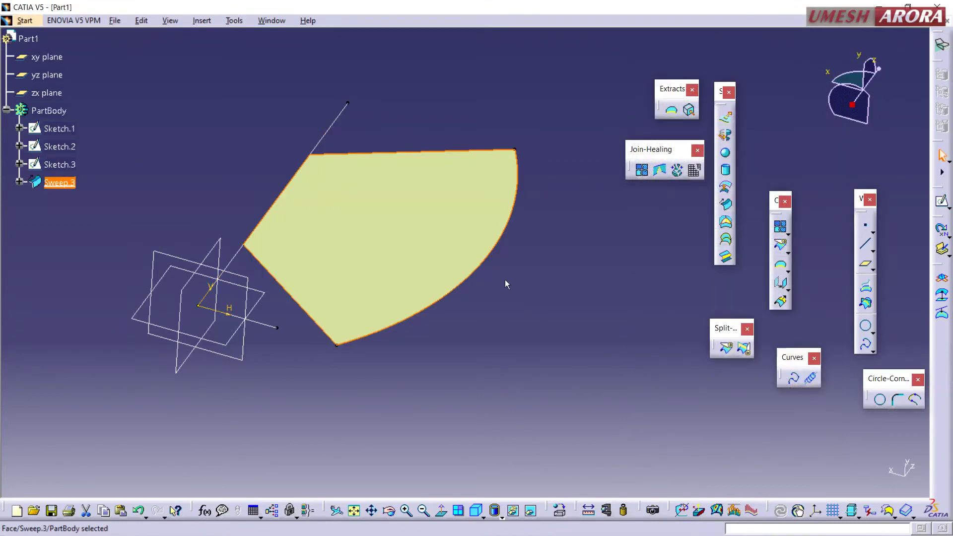
right_click(445, 282)
left_click(492, 202)
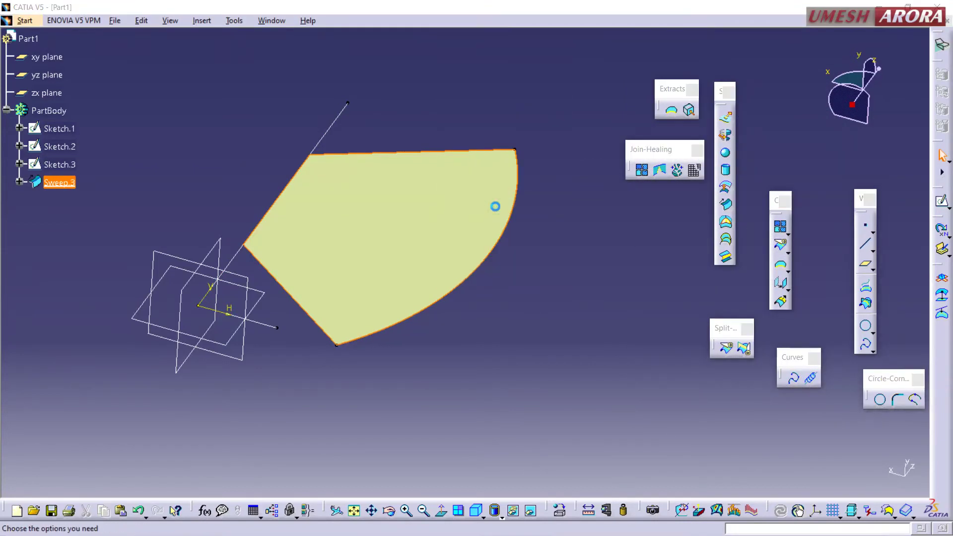
left_click(833, 419)
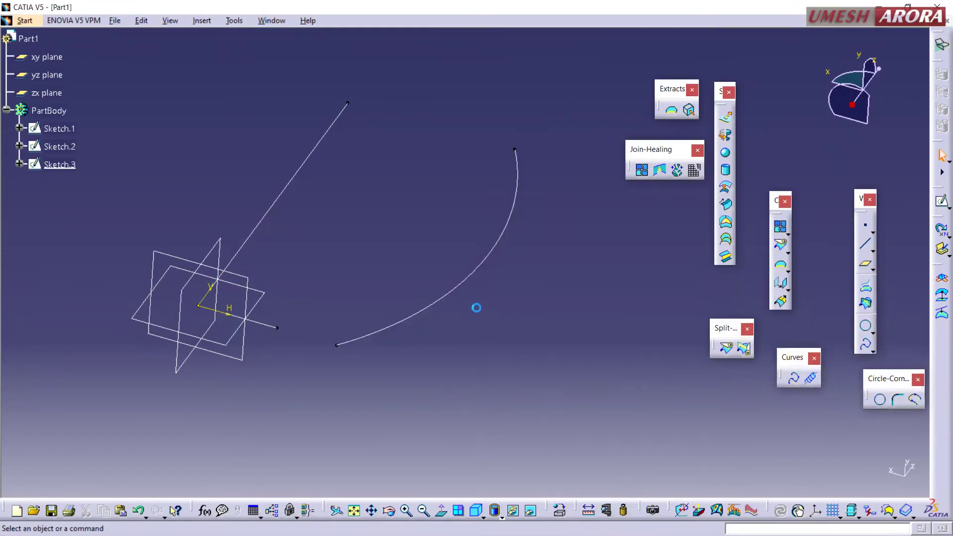
right_click(469, 281)
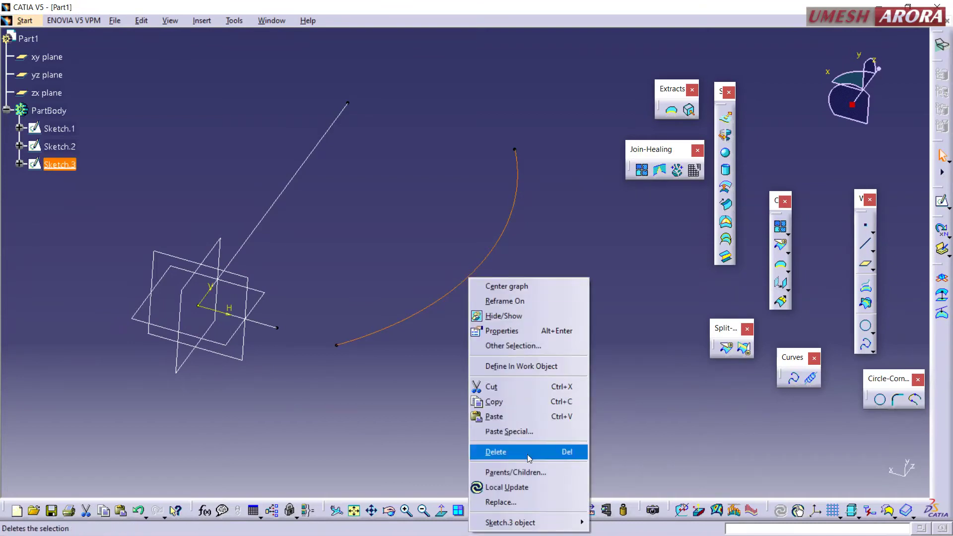
left_click(495, 451)
left_click(257, 301)
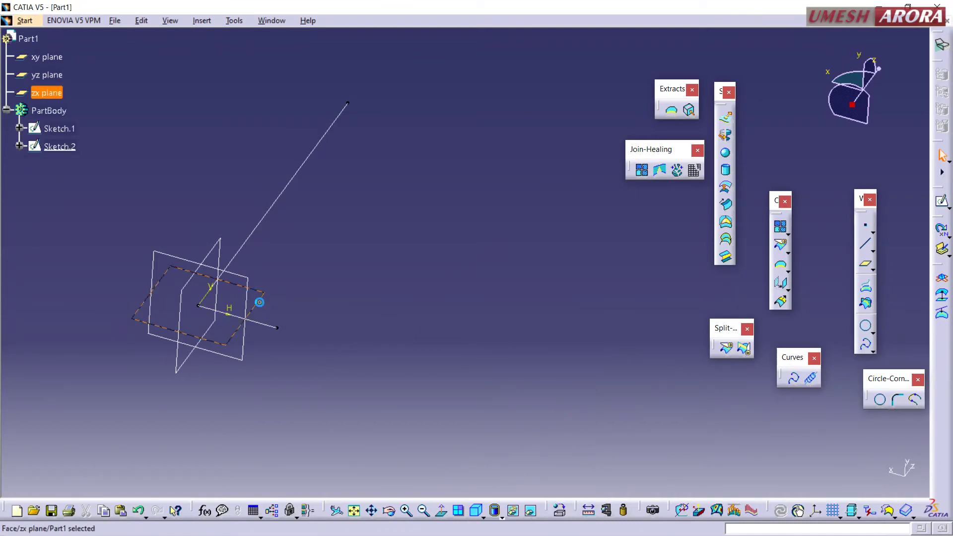
Draw one slanted line in Sketch.4 on the zx plane, rising from the horizontal axis.
left_click(941, 201)
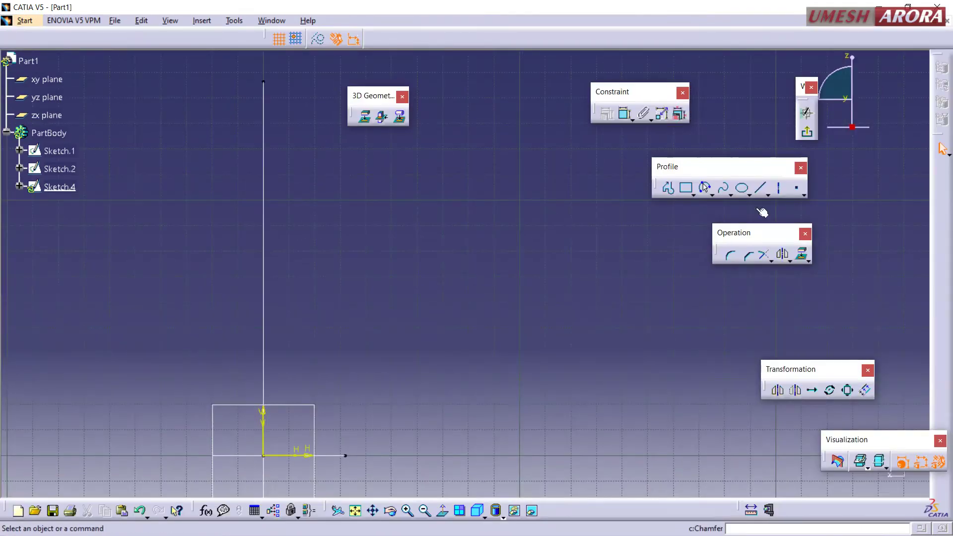
left_click(668, 188)
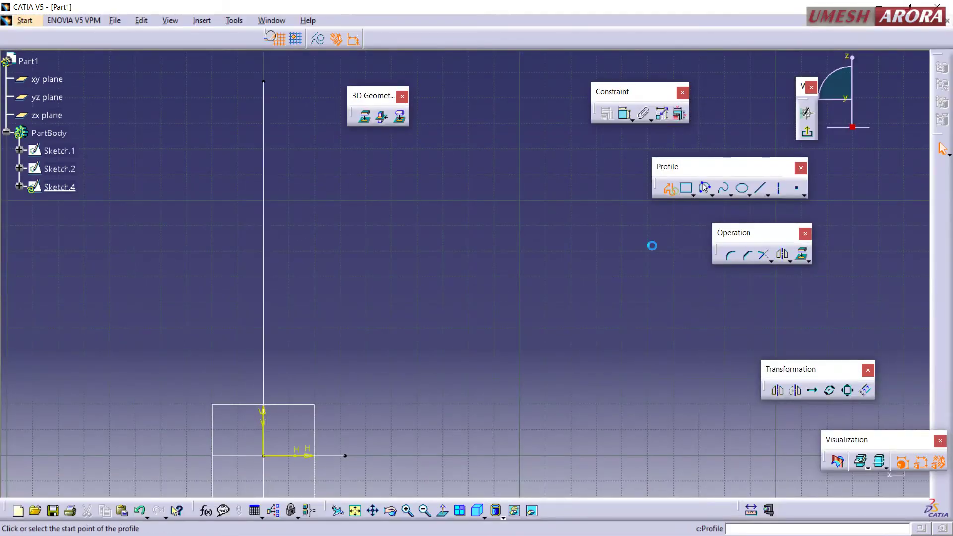
left_click(368, 451)
left_click(482, 87)
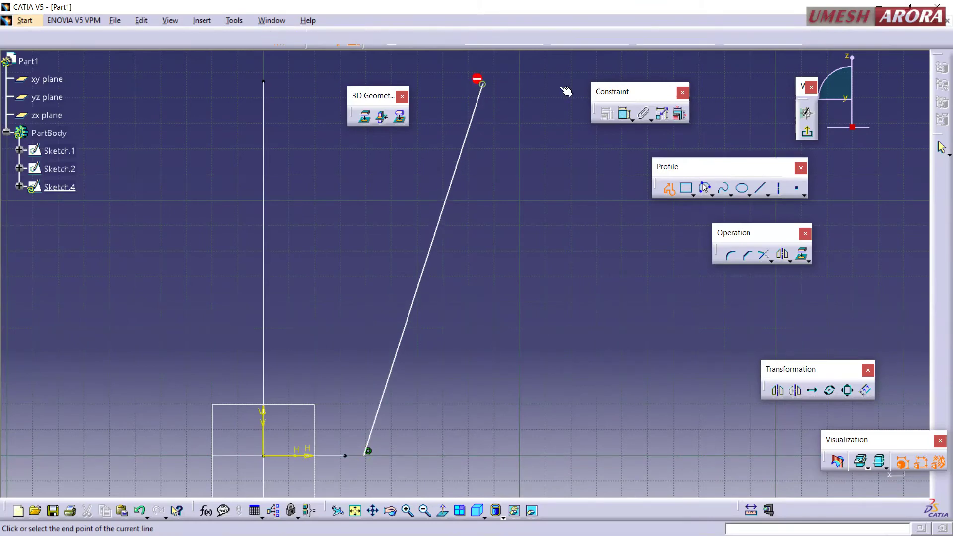
key("Escape")
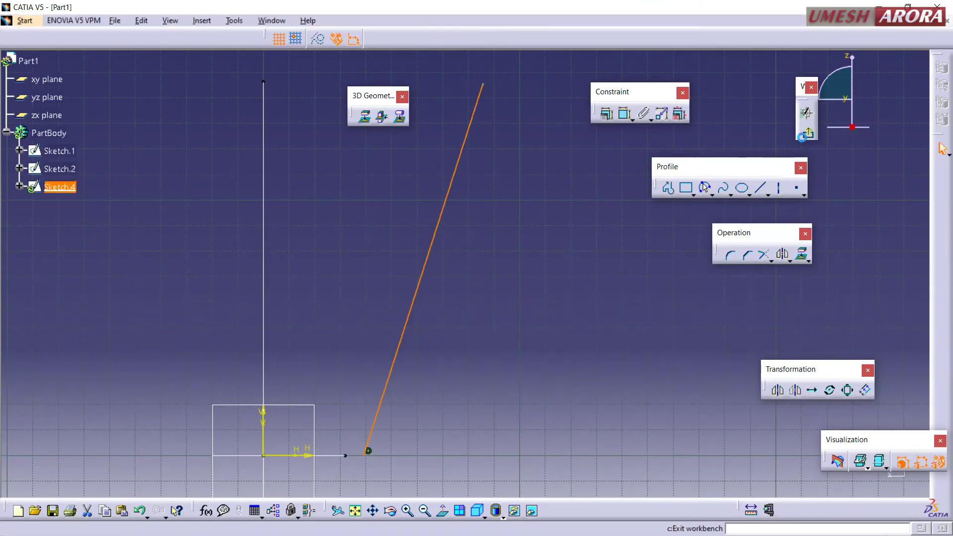
left_click(807, 131)
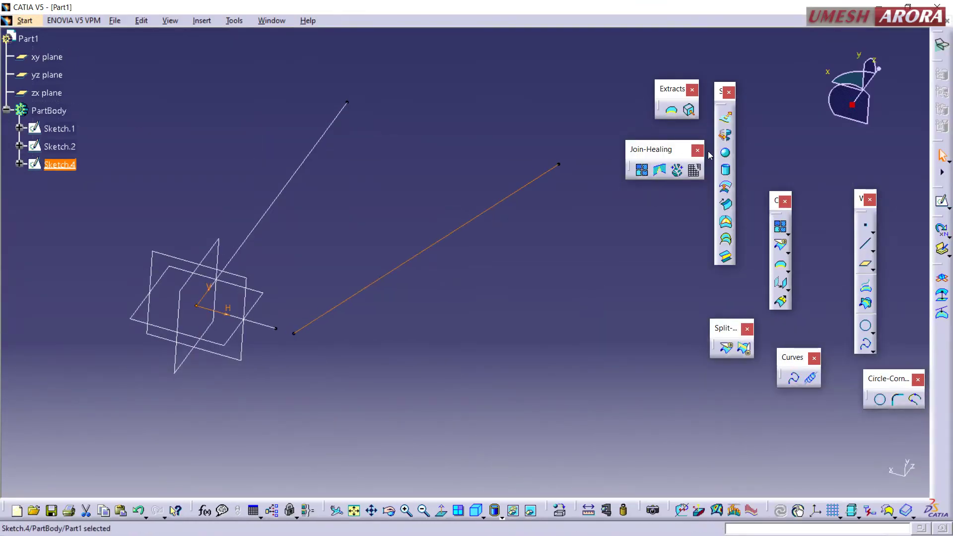
Preview a two-limits line sweep between guides Sketch.4 and Sketch.1.
left_click(725, 204)
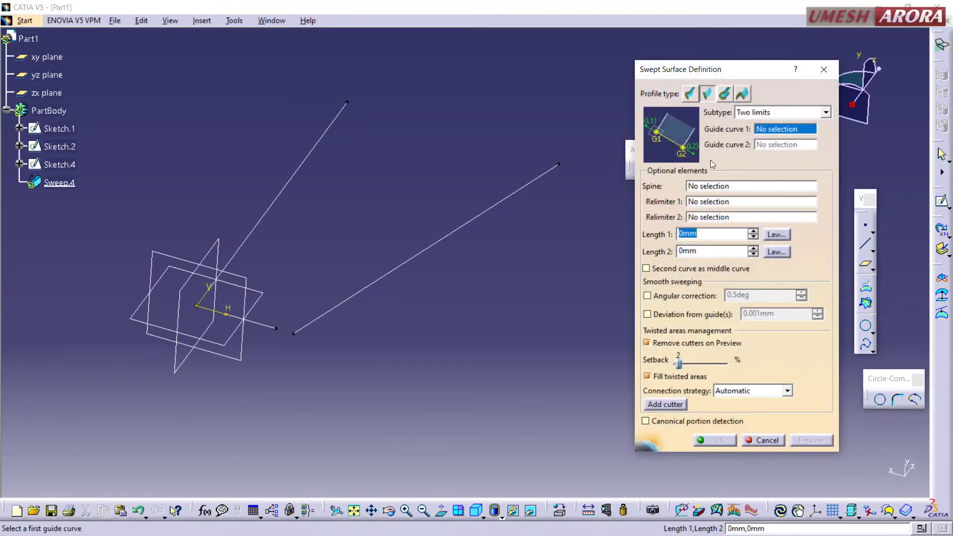
left_click(427, 249)
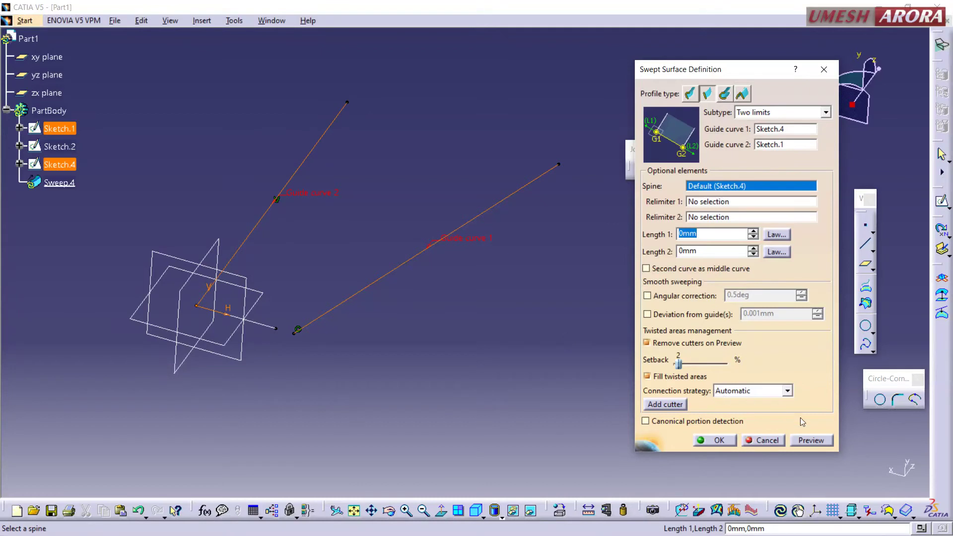
left_click(805, 440)
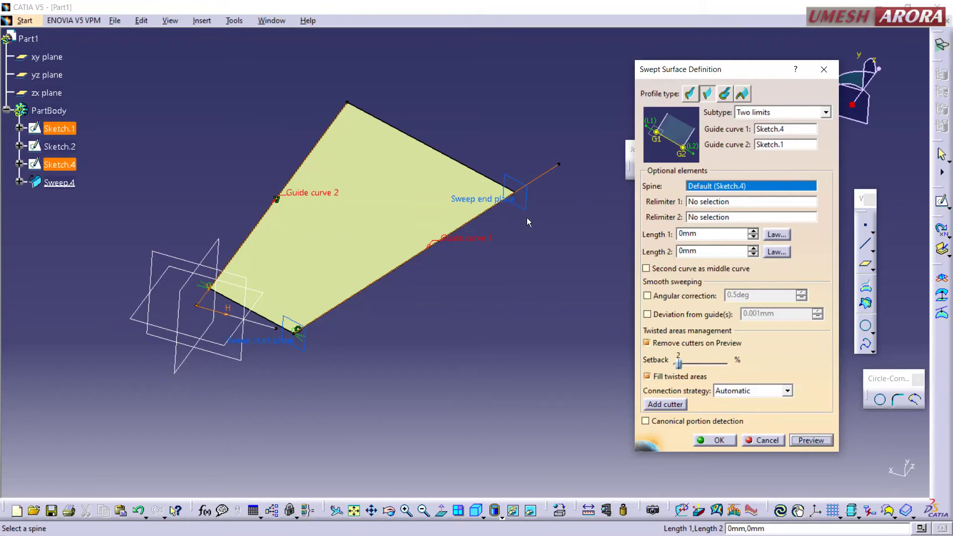
Preview the limit-and-middle subtype, then change to the reference-surface subtype.
left_click(754, 112)
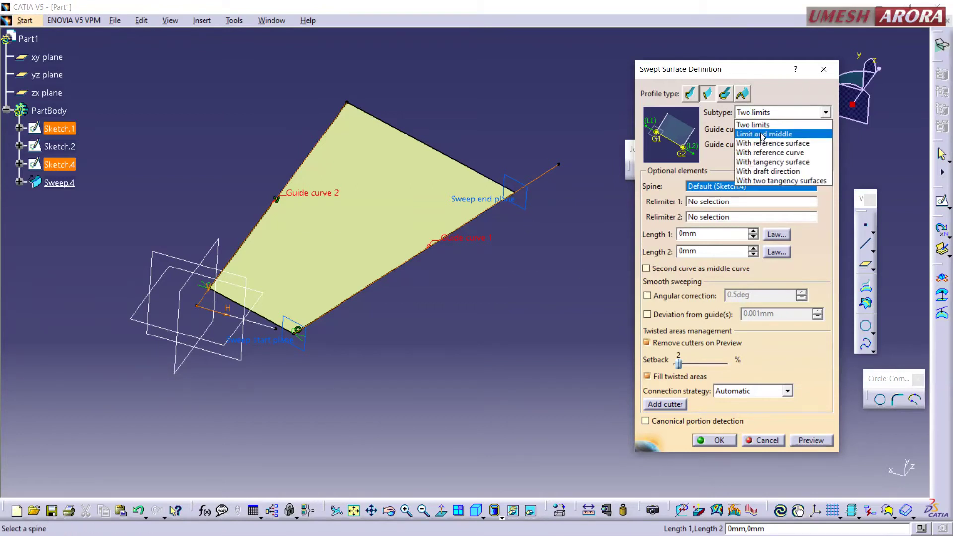
left_click(760, 133)
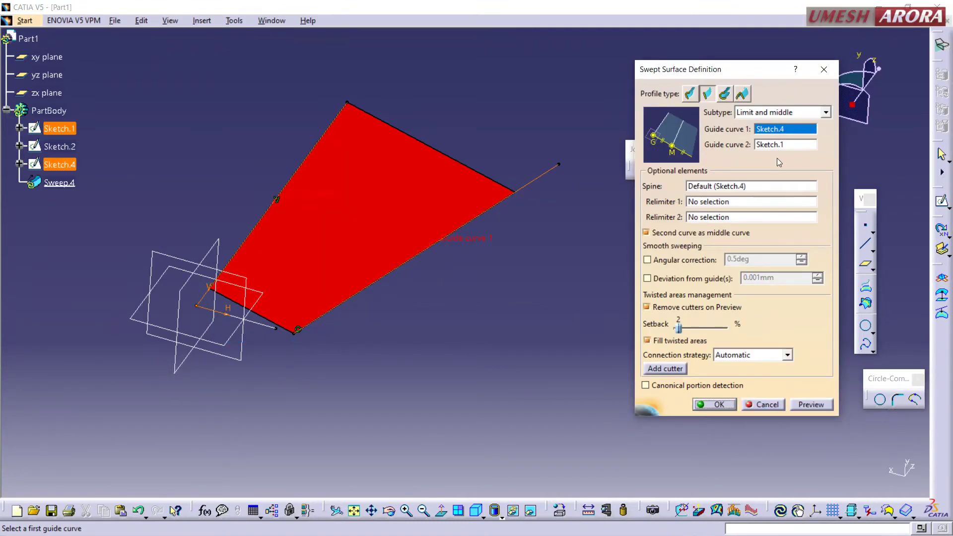
left_click(803, 406)
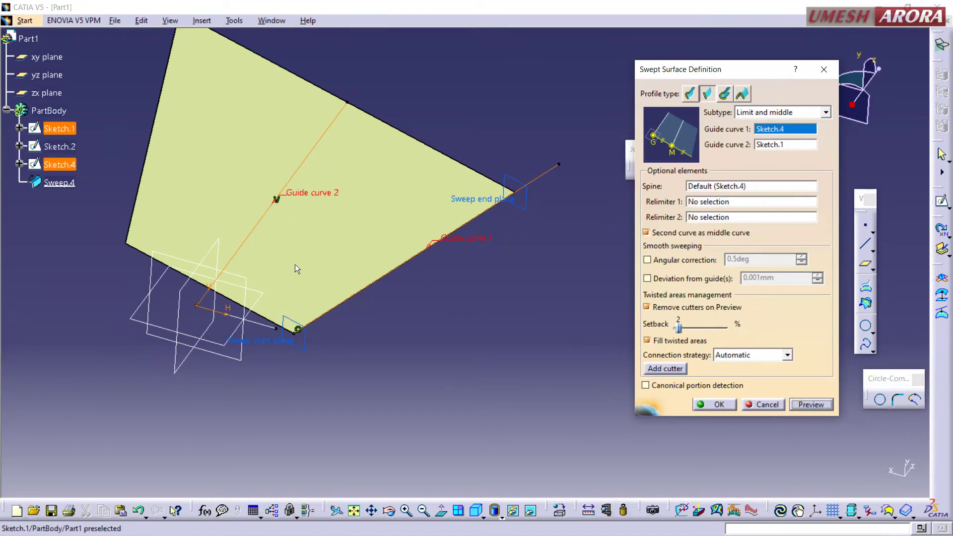
middle_click_drag(273, 252, 320, 299)
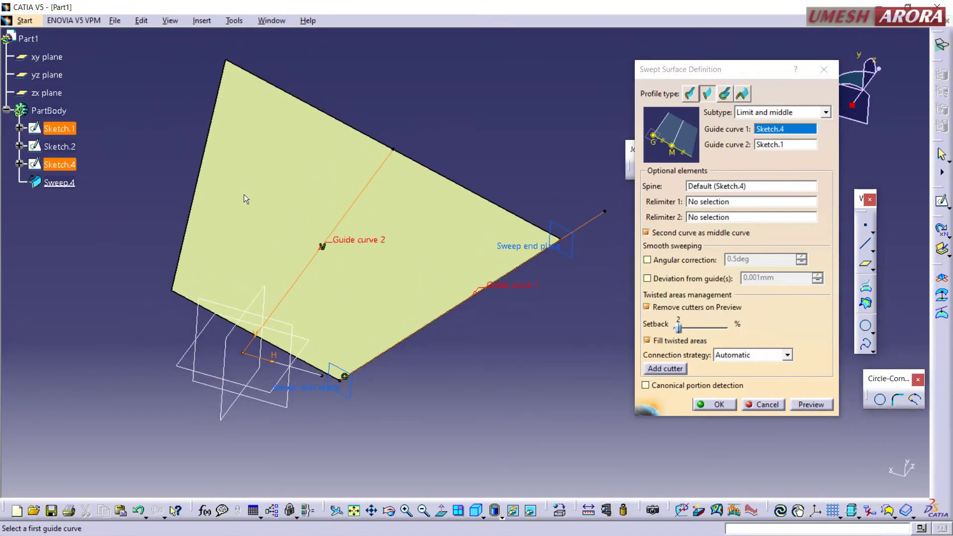
left_click(770, 113)
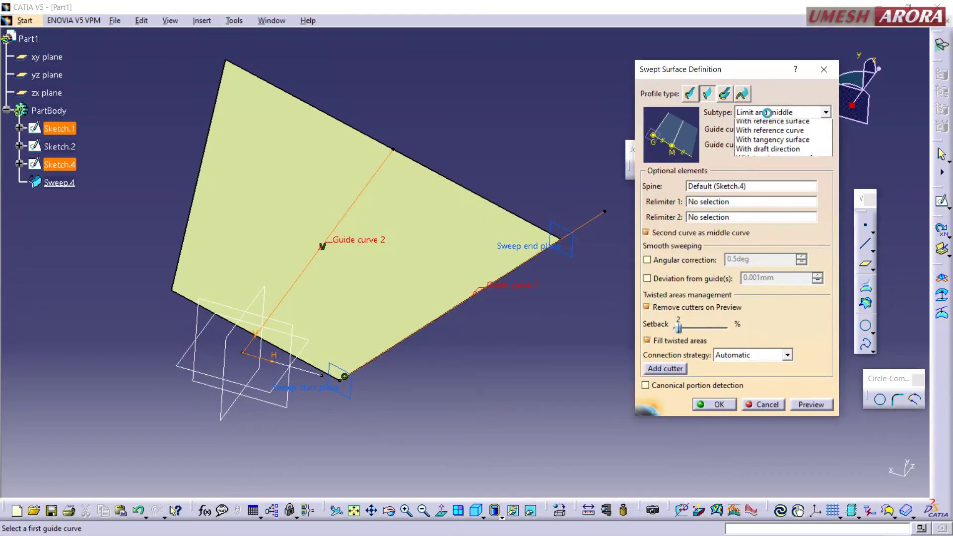
left_click(771, 143)
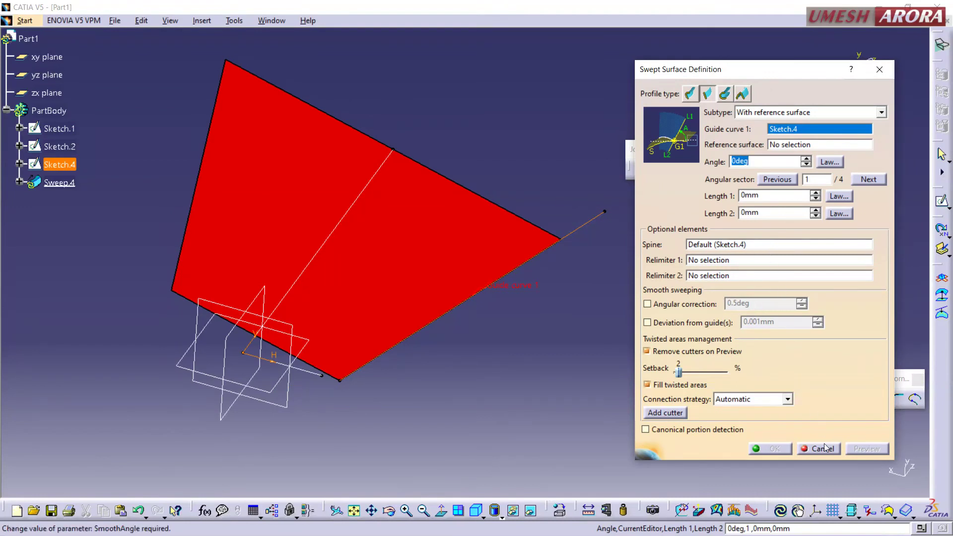
Try the reference-curve subtype and the circular three-guides option, then cancel the sweep.
left_click(762, 113)
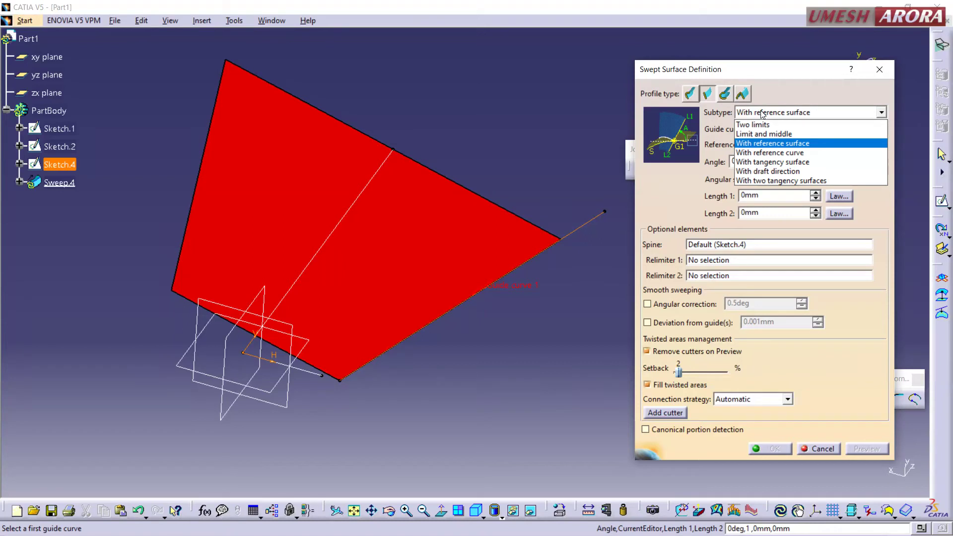
left_click(778, 152)
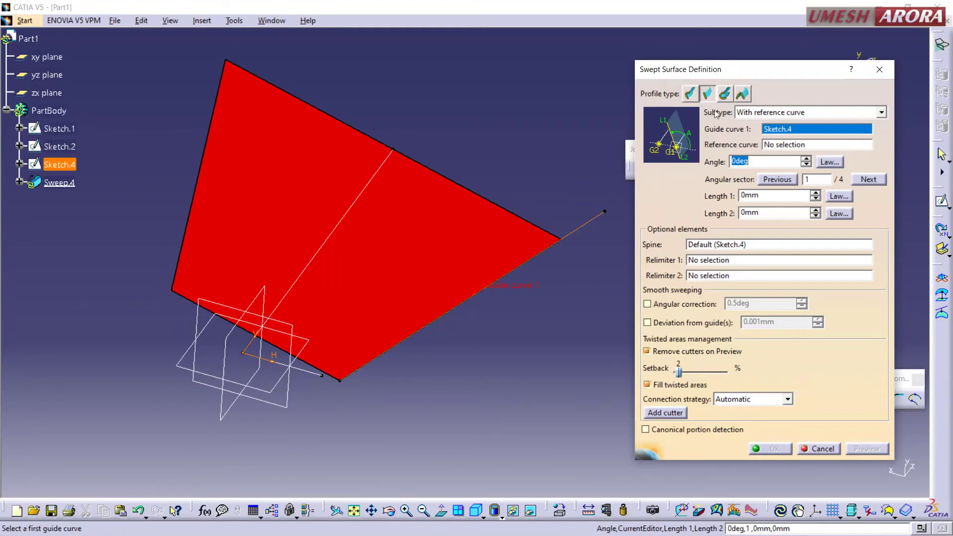
left_click(725, 94)
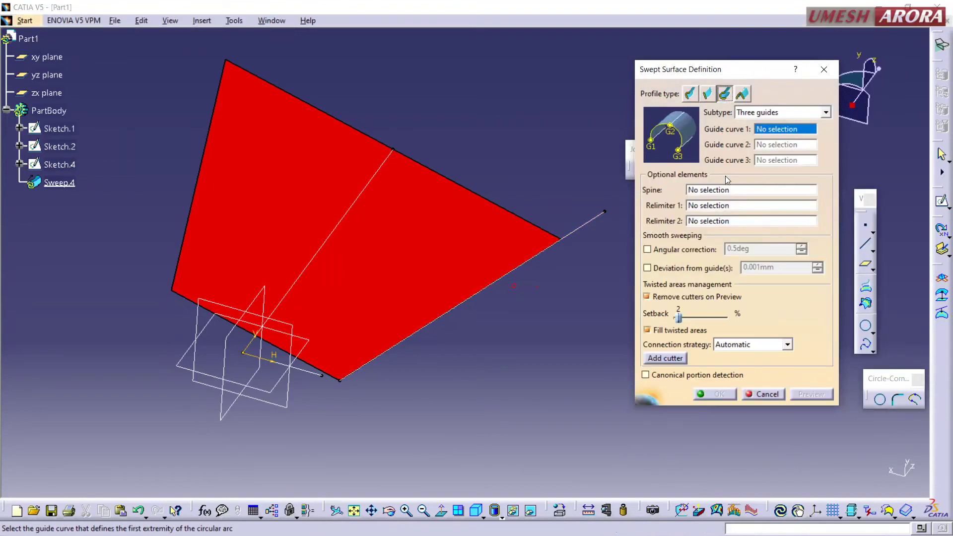
left_click(760, 114)
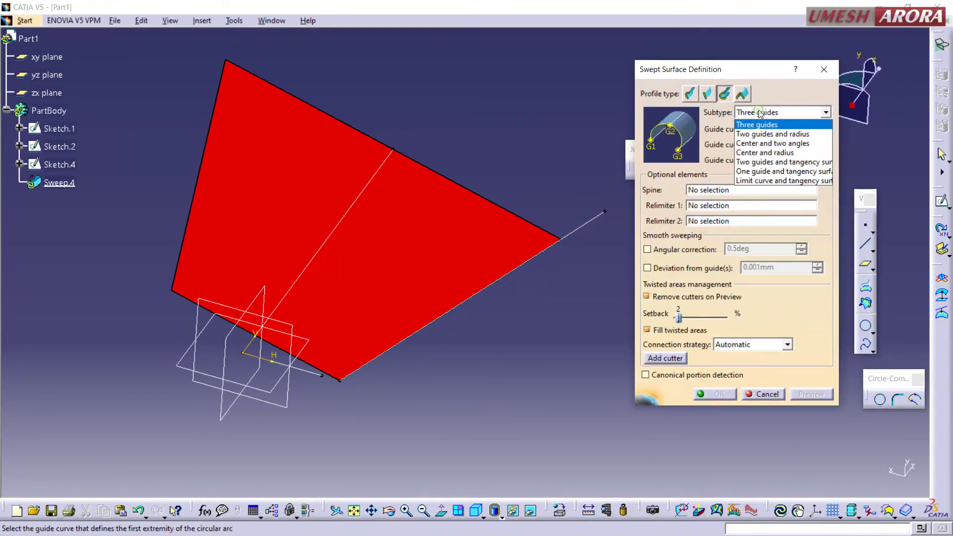
left_click(761, 115)
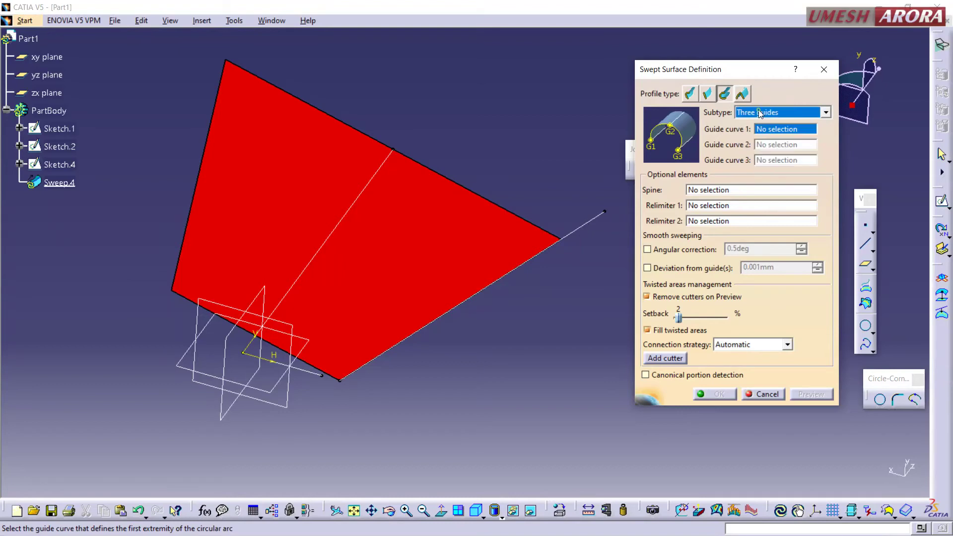
left_click(763, 394)
mouse_move(474, 365)
middle_mouse_down()
mouse_move(440, 288)
mouse_move(428, 300)
mouse_move(352, 257)
mouse_move(370, 303)
mouse_move(343, 392)
mouse_move(368, 351)
mouse_move(392, 228)
mouse_move(470, 288)
mouse_move(409, 295)
middle_mouse_up()
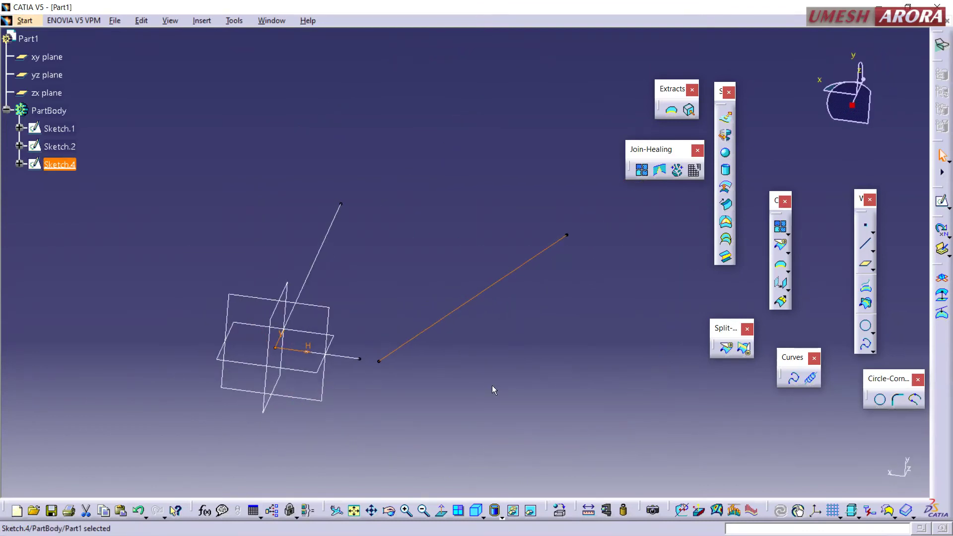
Create Plane.1 offset about -24 mm from the yz plane, near the lower line's end.
middle_click_drag(493, 385, 449, 402)
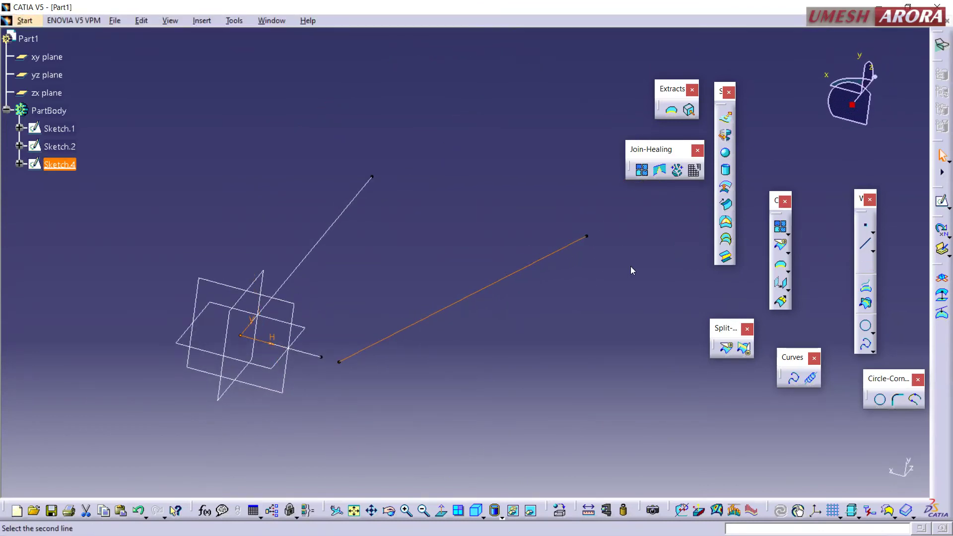
left_click(260, 281)
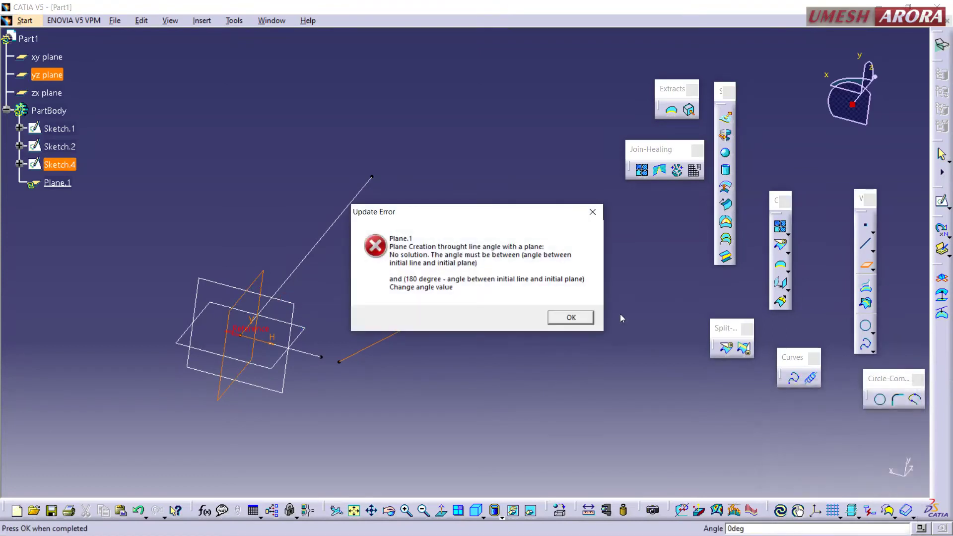
left_click(569, 317)
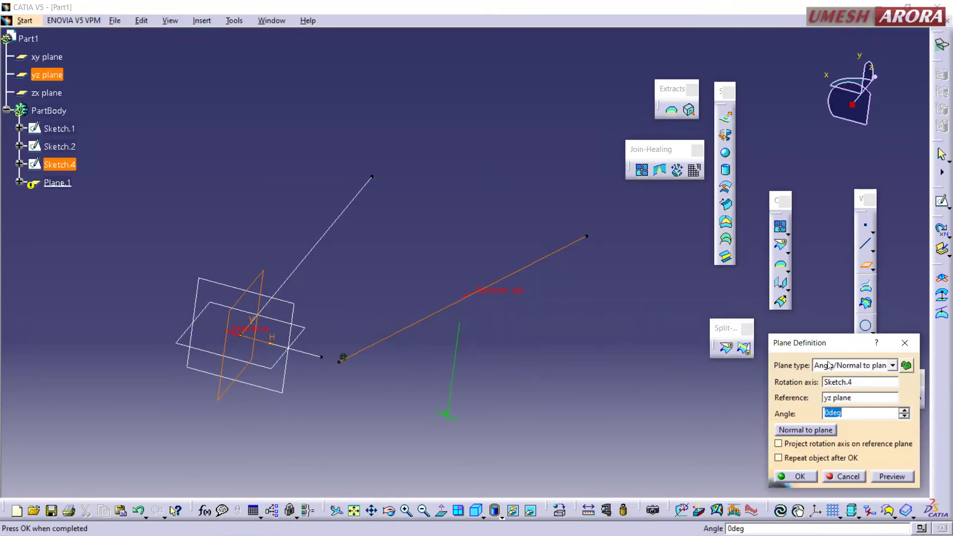
left_click(829, 366)
left_click(830, 375)
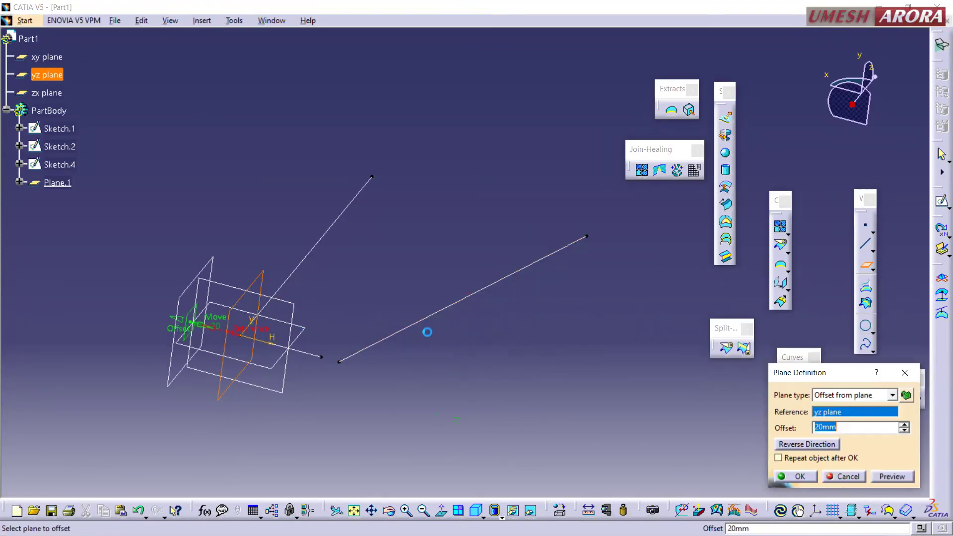
left_click_drag(174, 330, 286, 357)
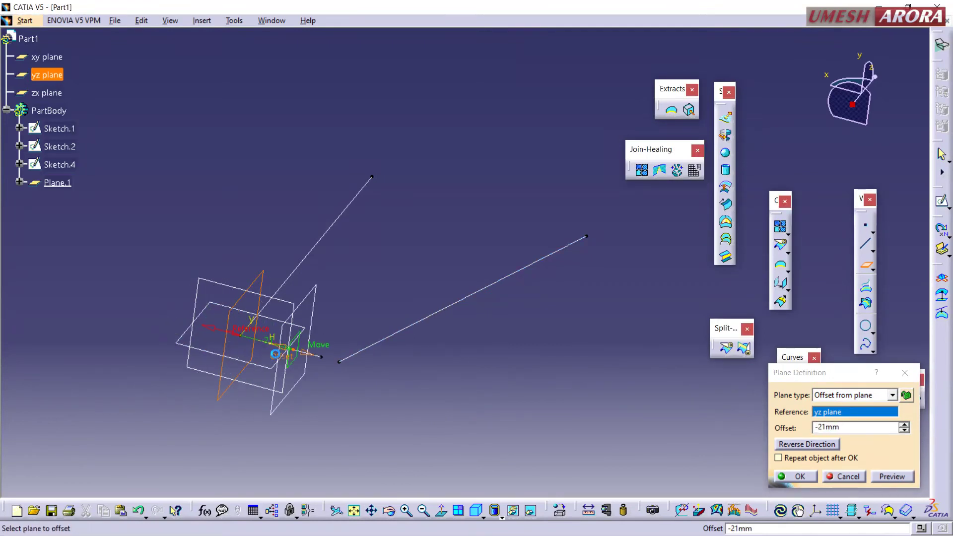
middle_click_drag(423, 315, 375, 304)
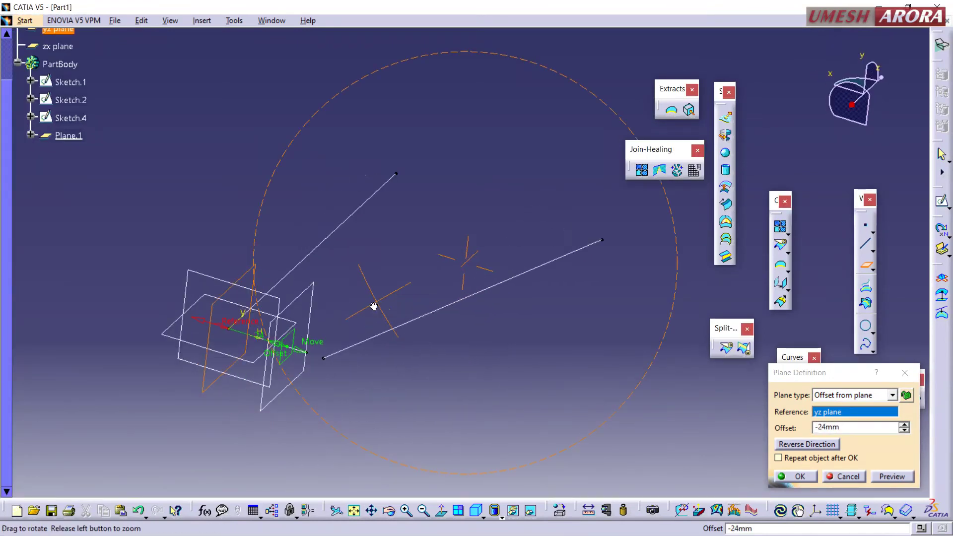
left_click(800, 476)
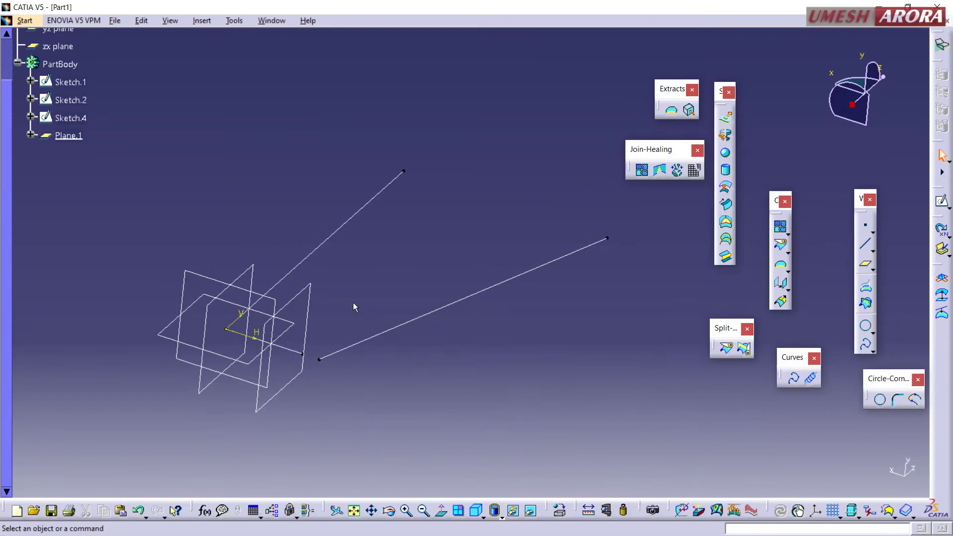
left_click(293, 304)
Draw a three-point arc in Sketch.5 on Plane.1, from the horizontal axis to the line's top.
left_click(937, 201)
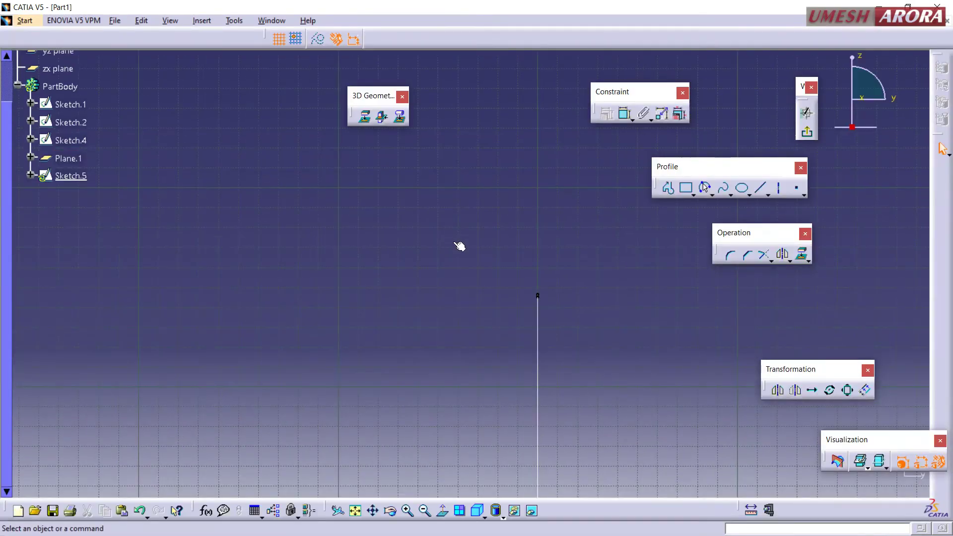
middle_click_drag(459, 246, 464, 149)
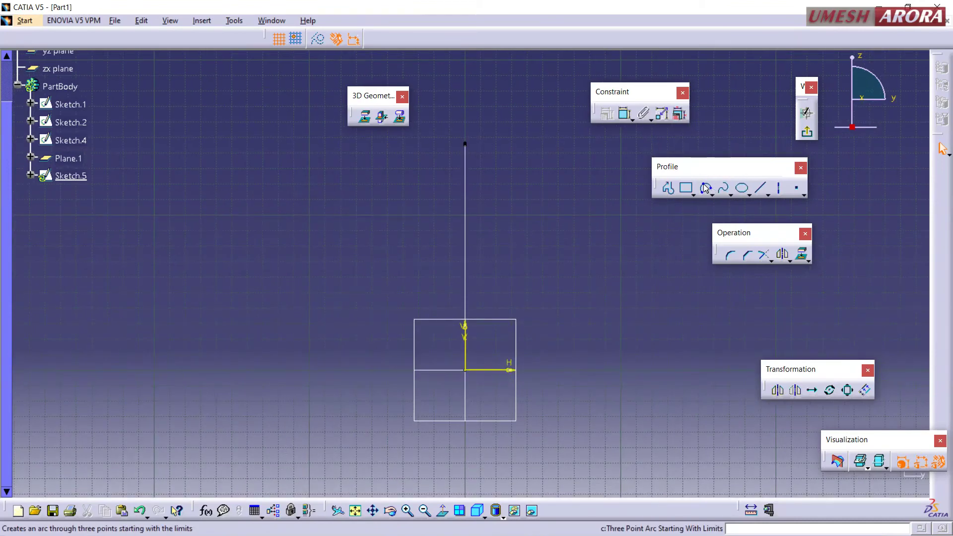
left_click(705, 188)
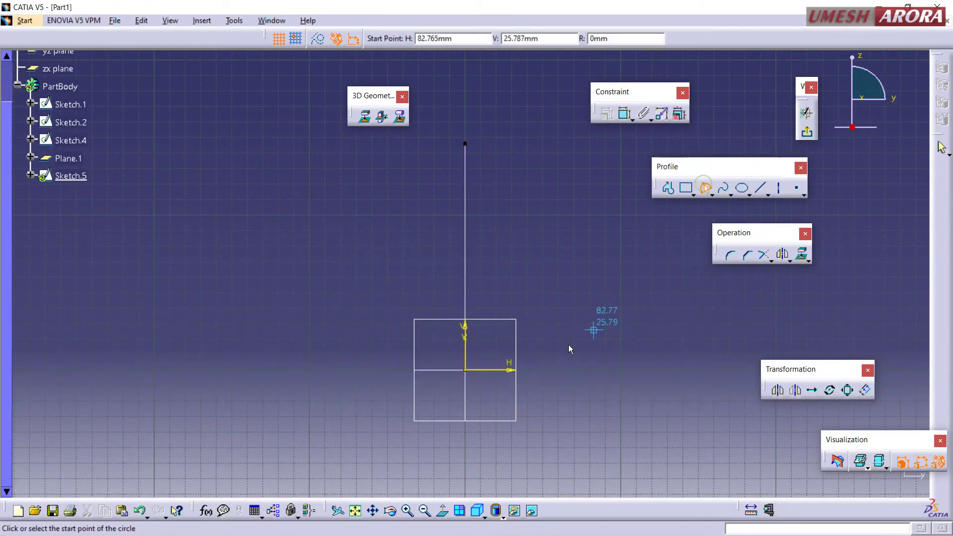
left_click(505, 372)
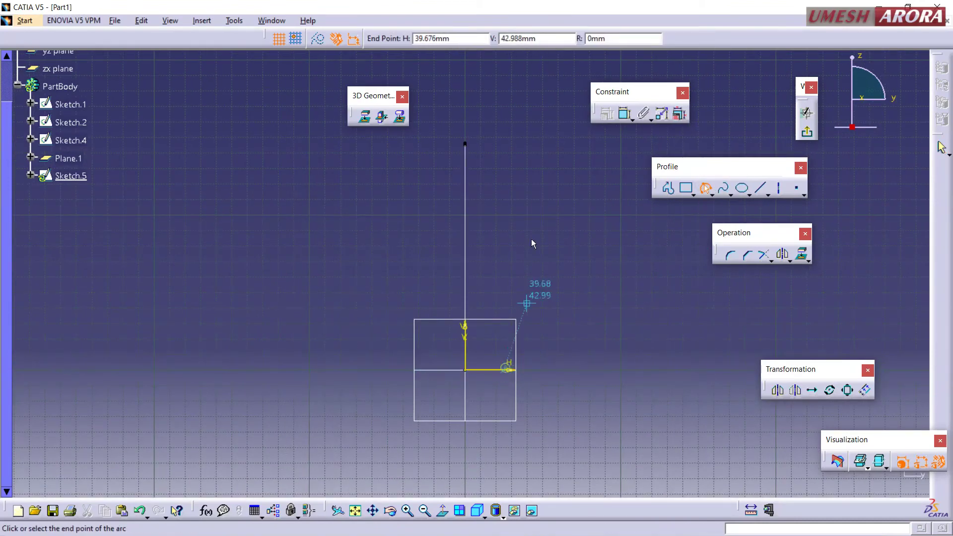
left_click(517, 145)
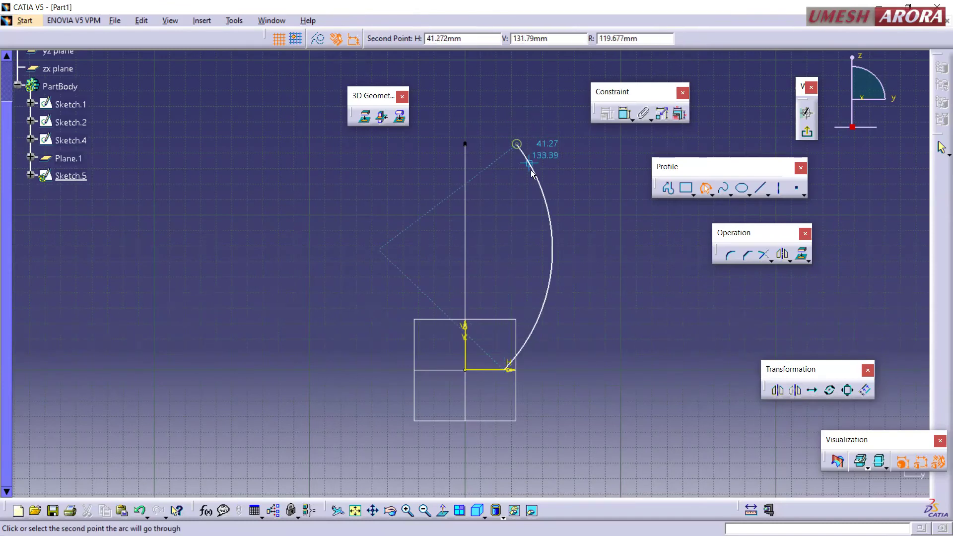
left_click(523, 196)
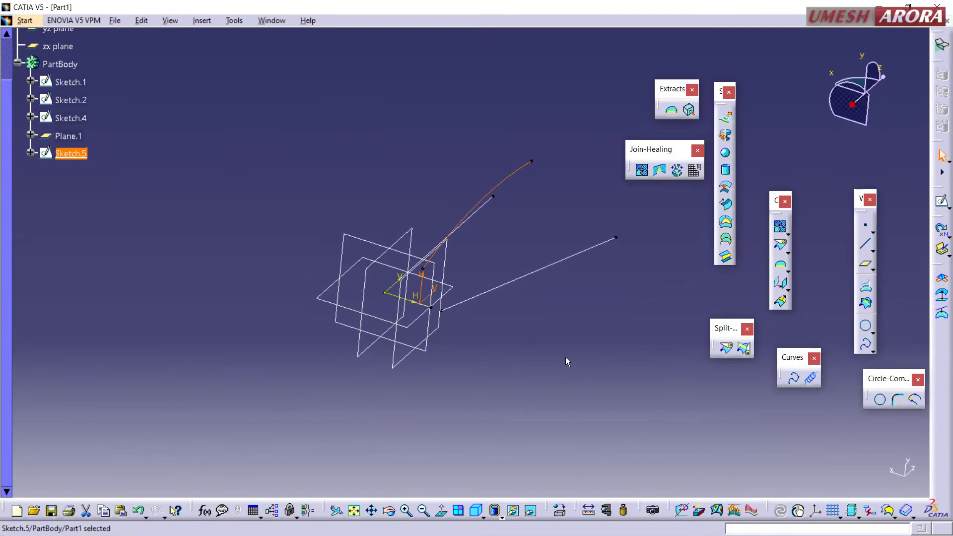
mouse_move(565, 356)
middle_mouse_down()
mouse_move(531, 380)
mouse_move(467, 336)
middle_mouse_up()
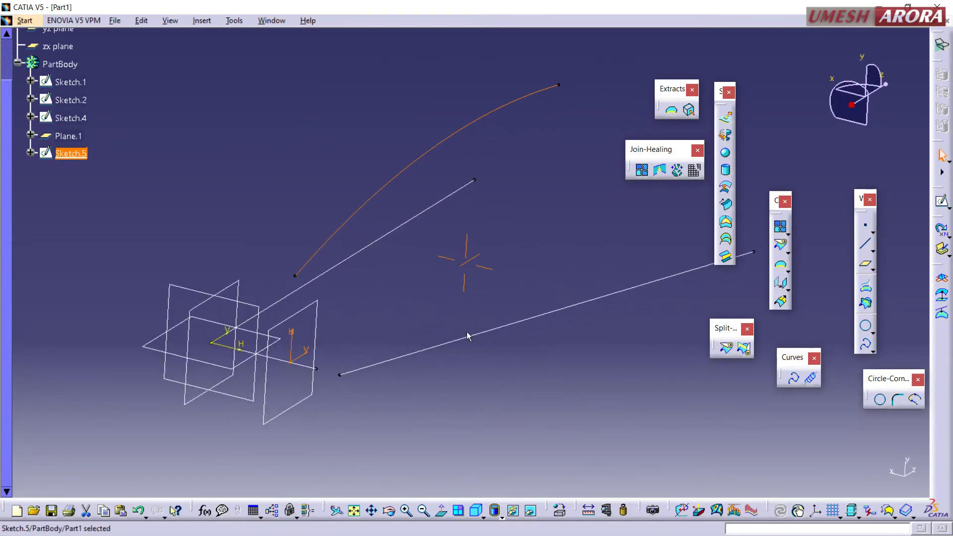
Preview a three-guides circular sweep through Sketch.4, Sketch.5 and Sketch.1.
left_click(725, 187)
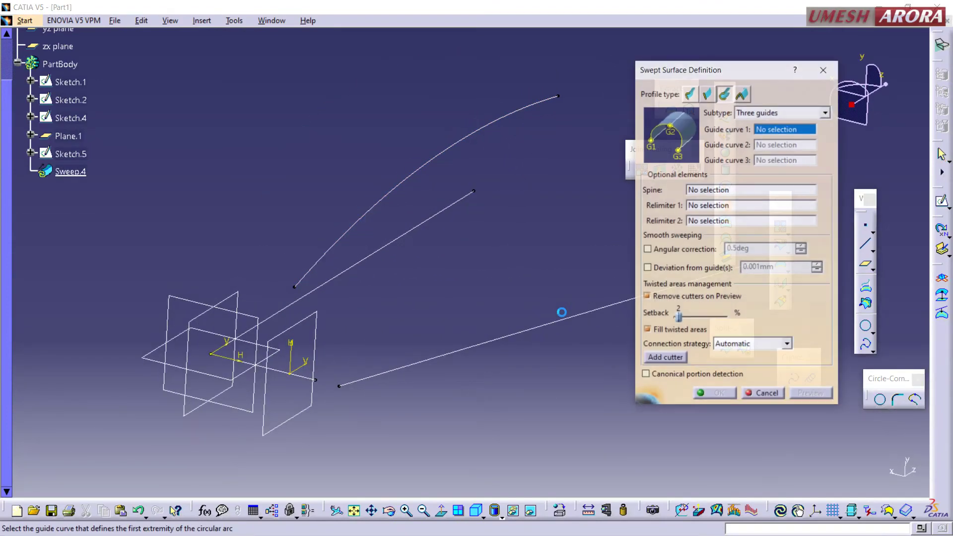
left_click(390, 372)
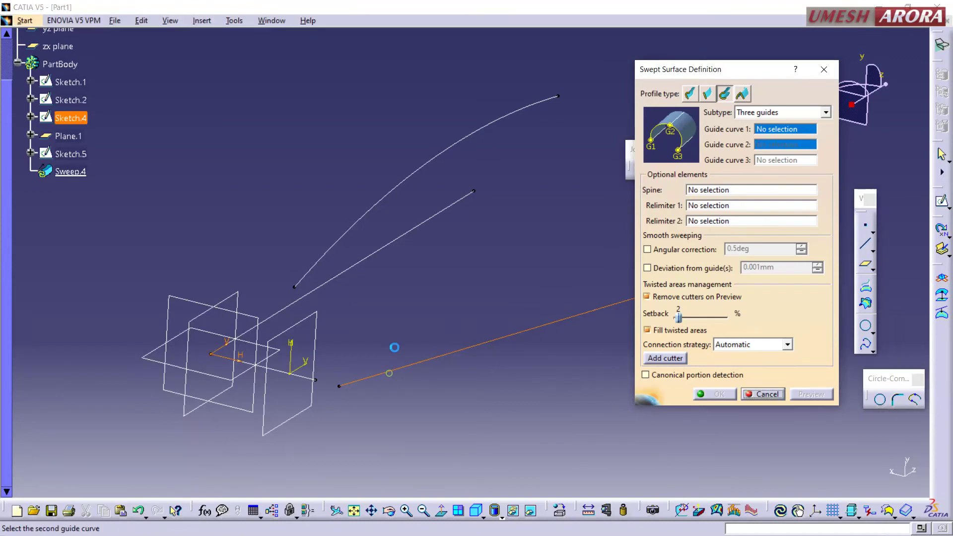
left_click(308, 274)
left_click(280, 318)
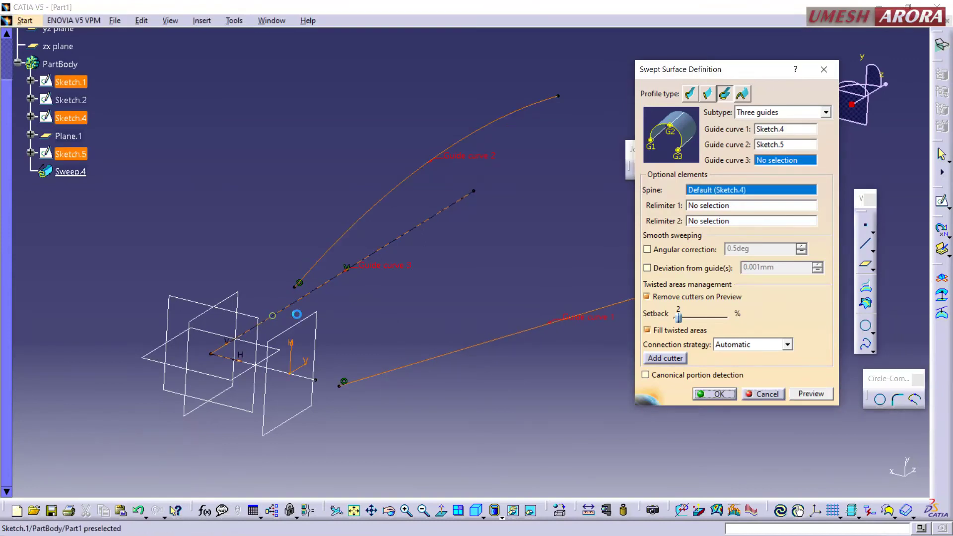
left_click(810, 397)
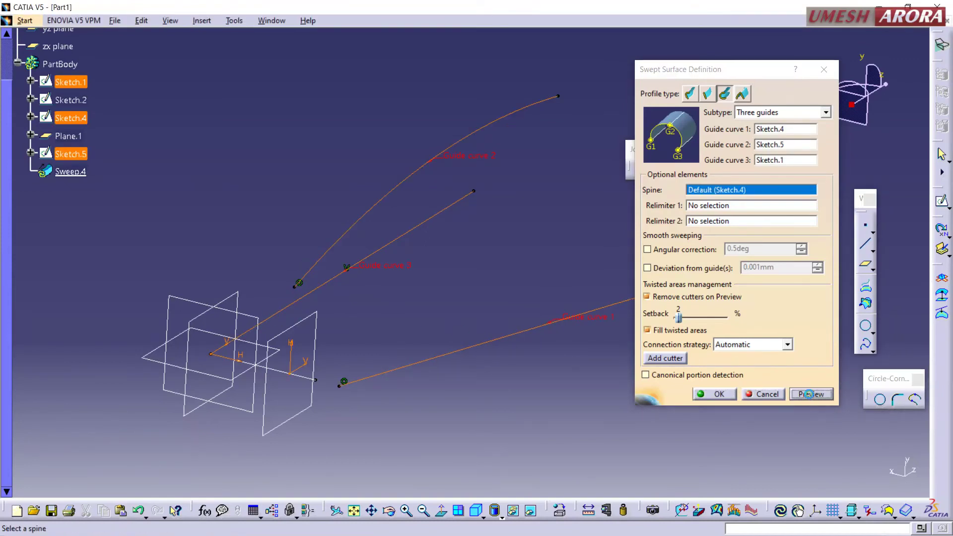
mouse_move(542, 255)
middle_mouse_down()
mouse_move(407, 357)
mouse_move(542, 287)
middle_mouse_up()
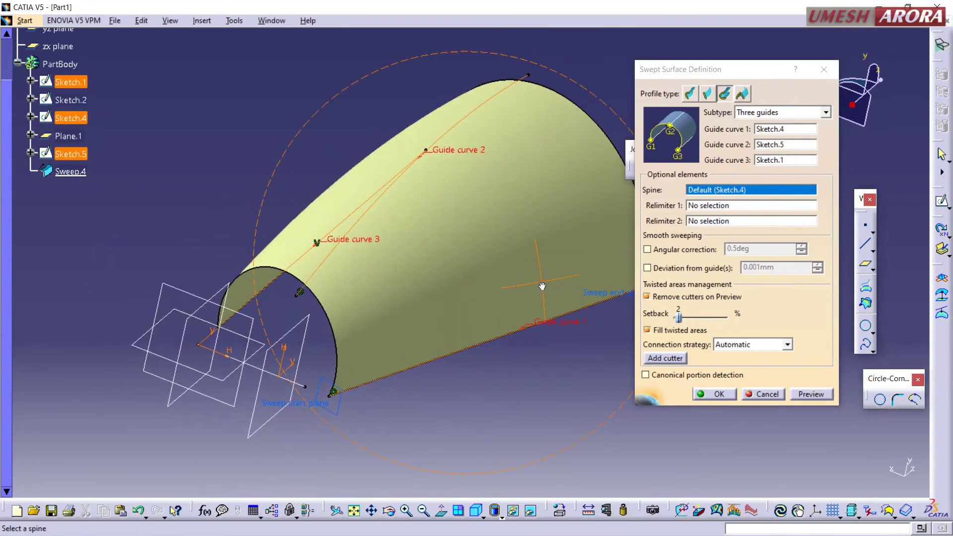
left_click(780, 113)
Try the two-guides-and-radius subtype at 20 mm, which gives no solution, and cancel.
left_click(773, 136)
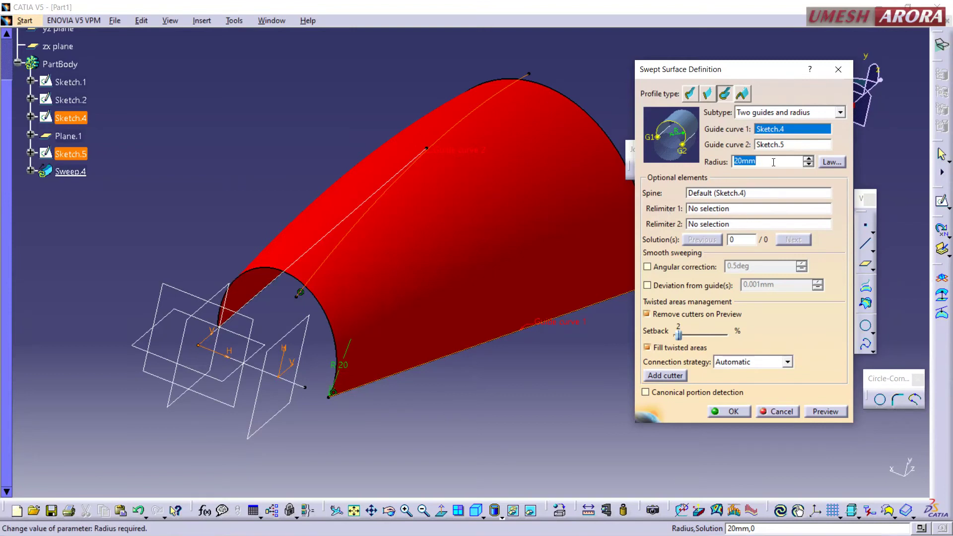
left_click(825, 411)
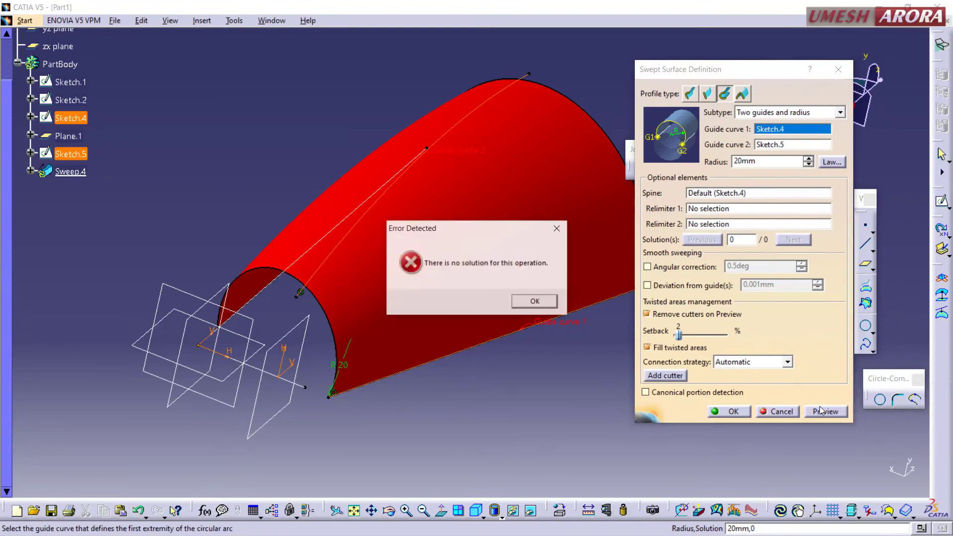
key("Return")
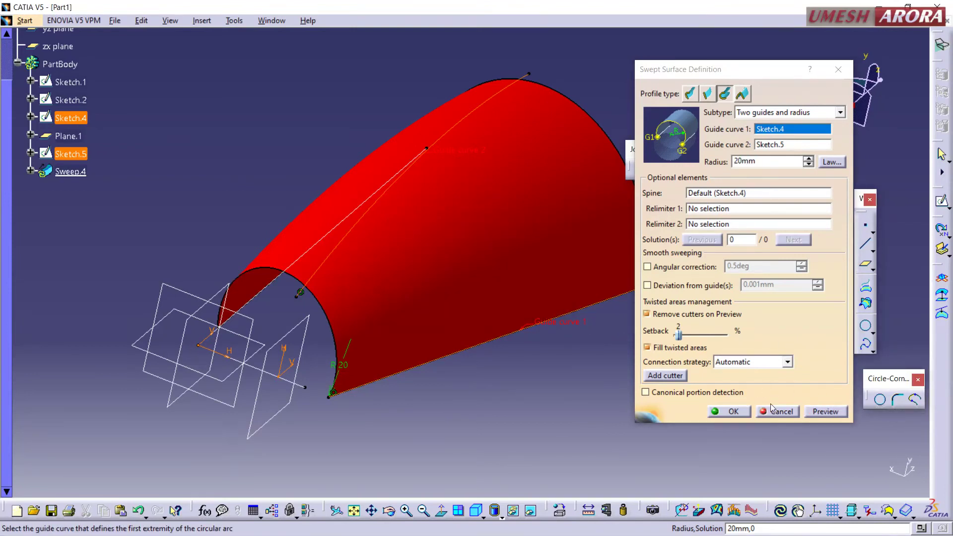
left_click(769, 413)
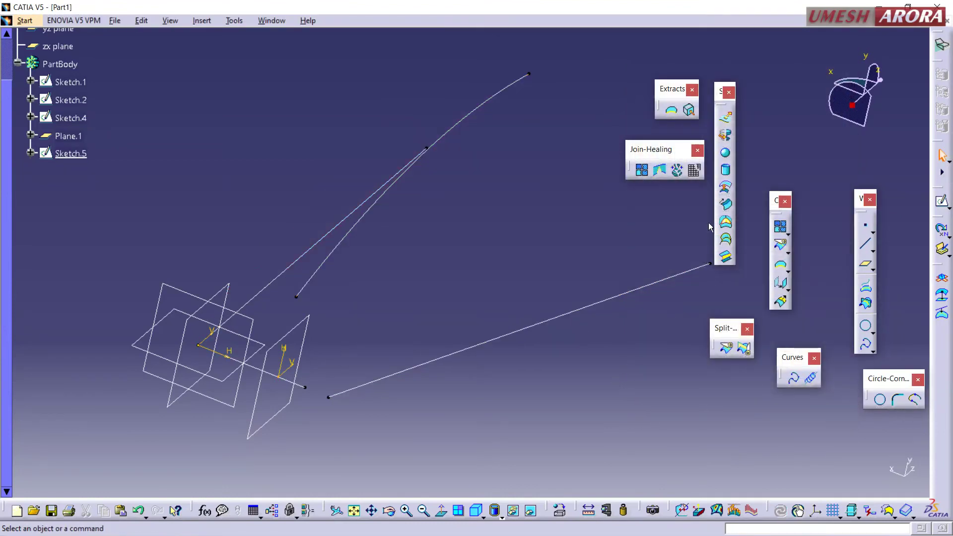
Preview a circular sweep on Sketch.4 and Sketch.5 with 60 mm radius, showing solution 2.
left_click(725, 204)
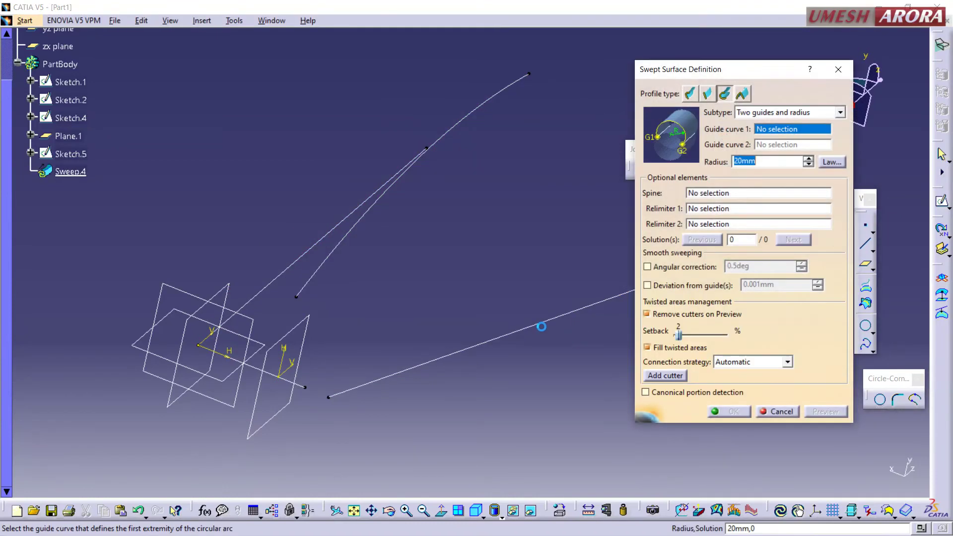
left_click(391, 376)
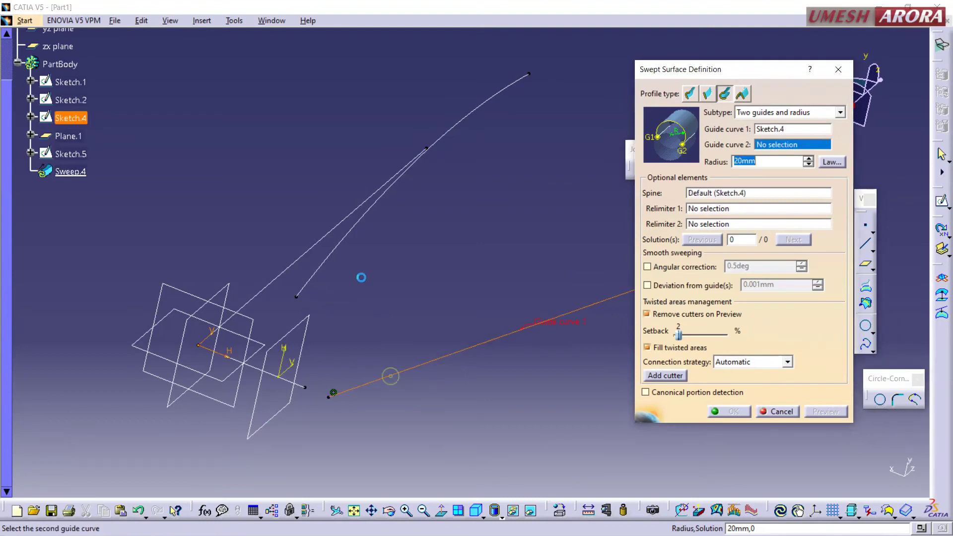
left_click(333, 256)
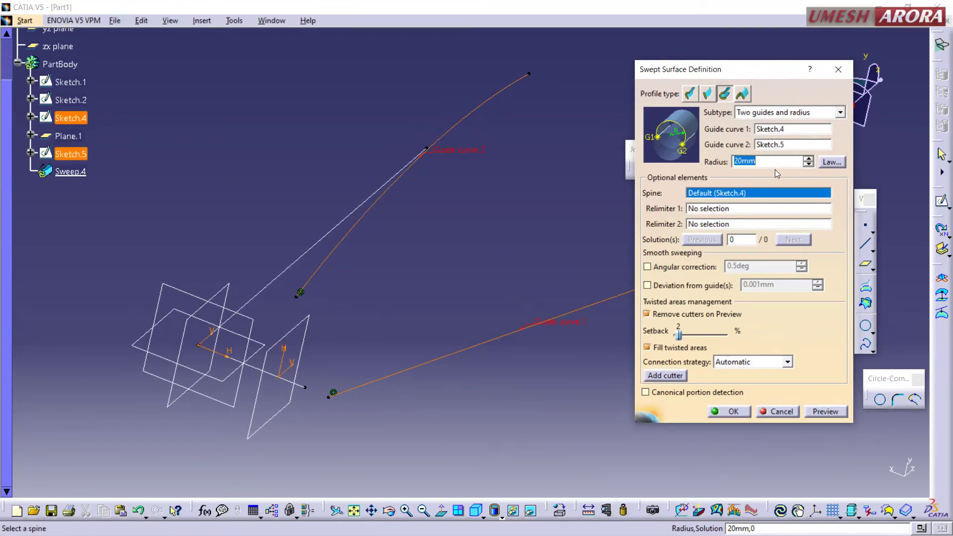
type("60")
left_click(814, 413)
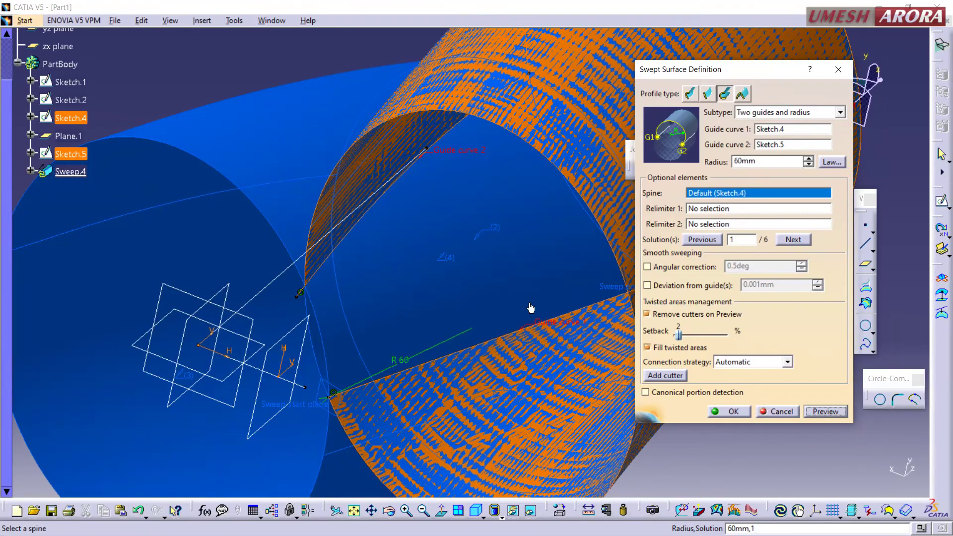
middle_click_drag(480, 234, 533, 298)
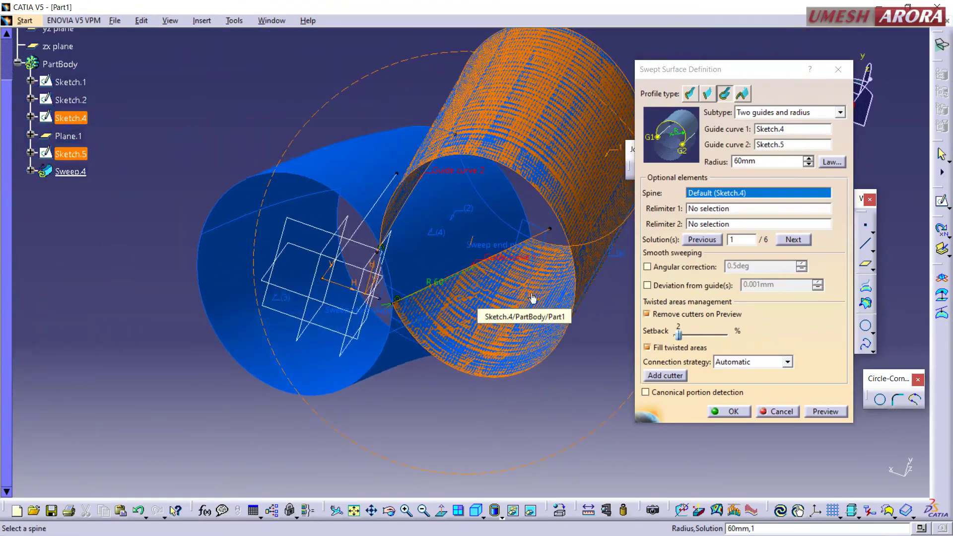
left_click(793, 240)
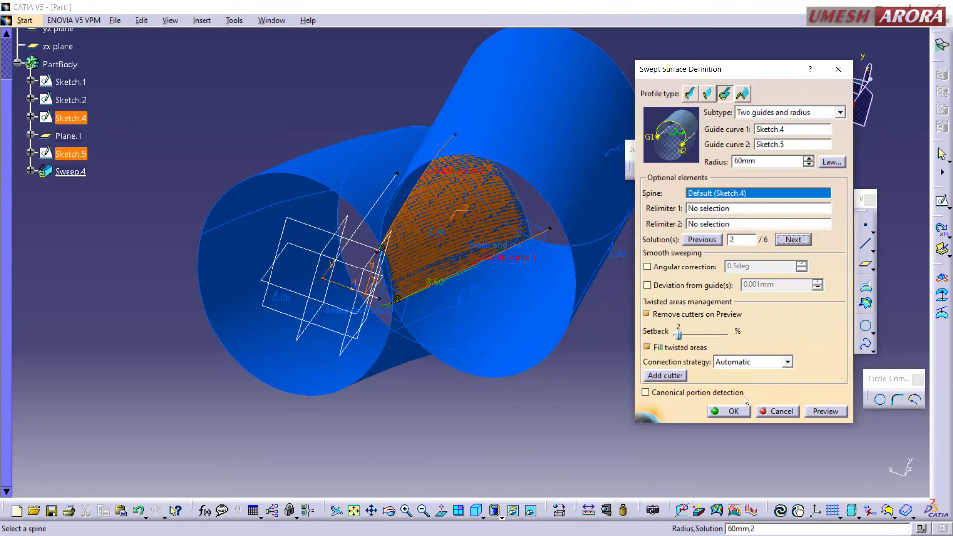
Create Sweep.4 with solution 2, then edit it to use solution 3.
left_click(730, 412)
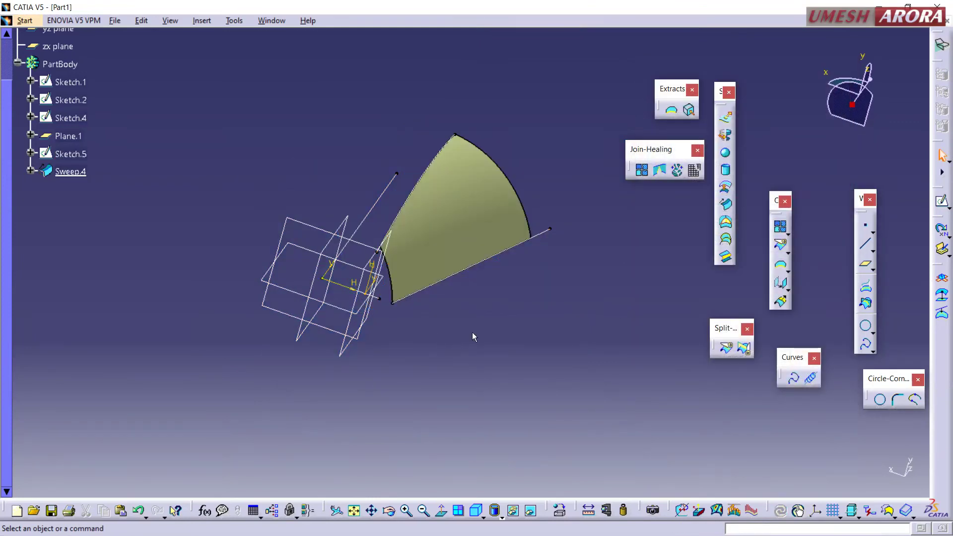
left_click(476, 233)
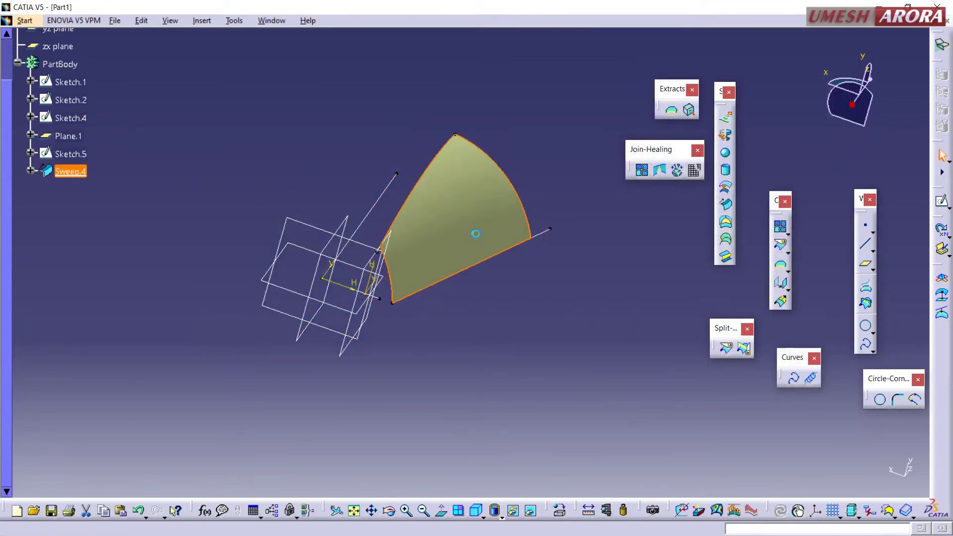
double_click(476, 234)
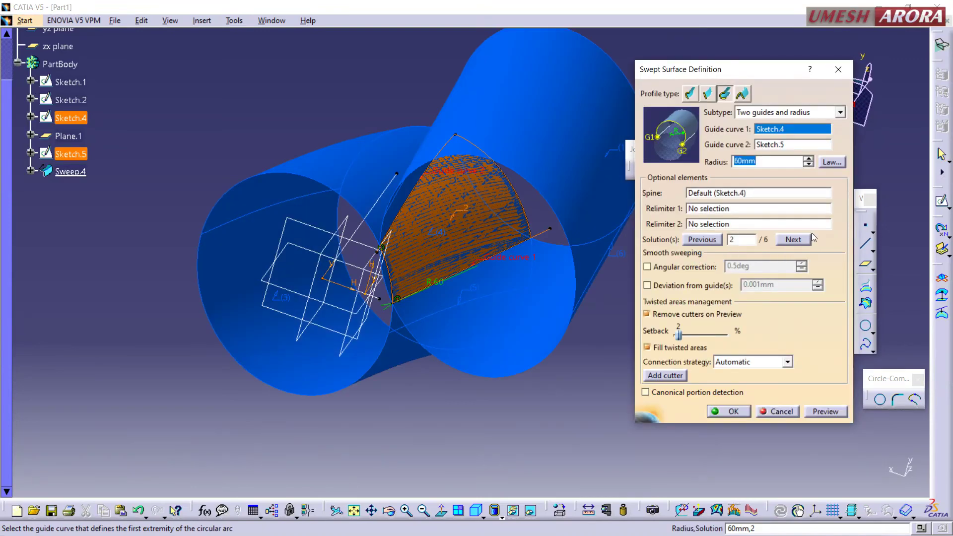
left_click(797, 240)
left_click(711, 414)
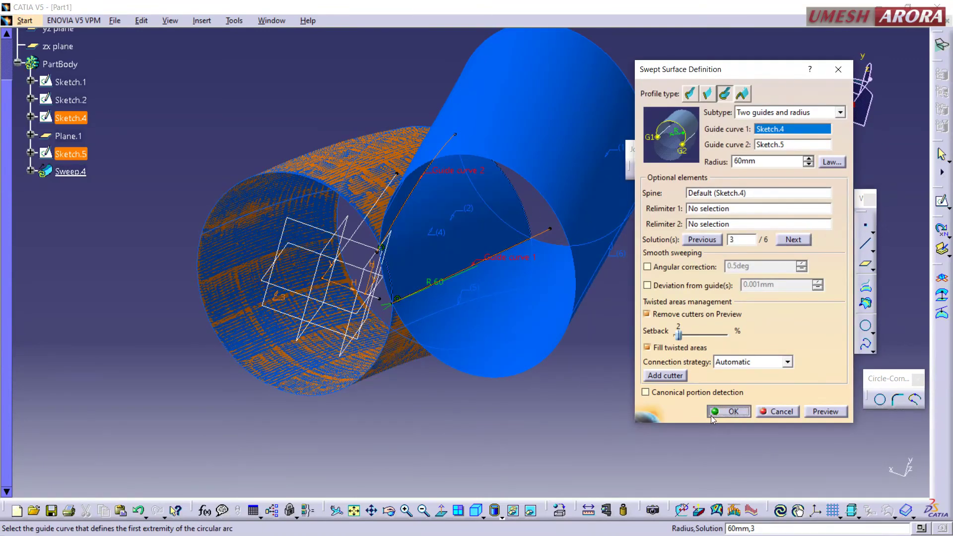
Edit Sweep.4 again to use solution 4 of 6.
double_click(458, 311)
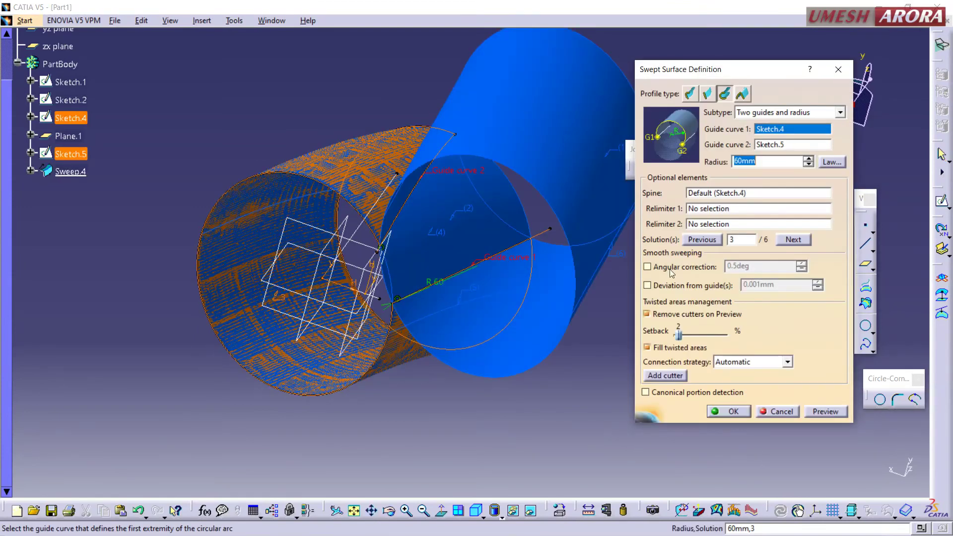
left_click(790, 240)
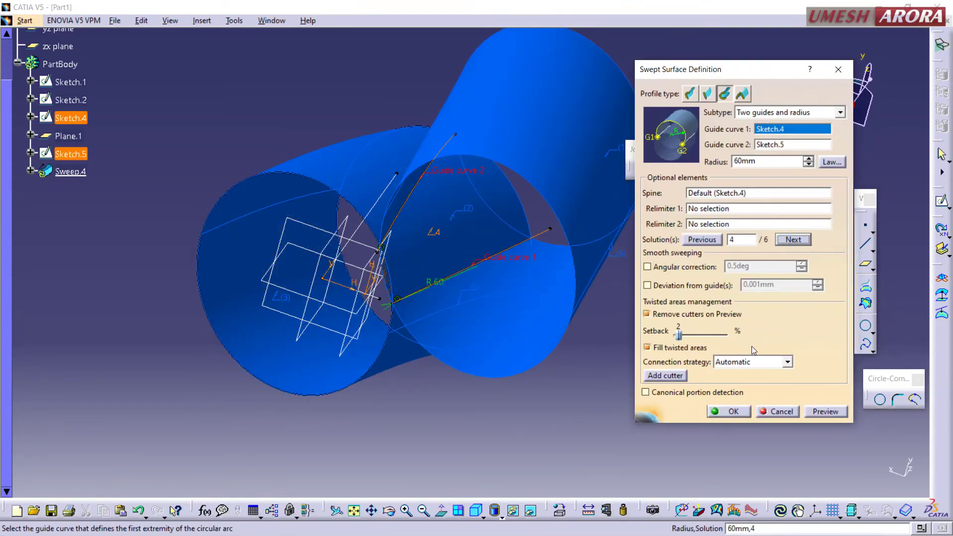
left_click(737, 407)
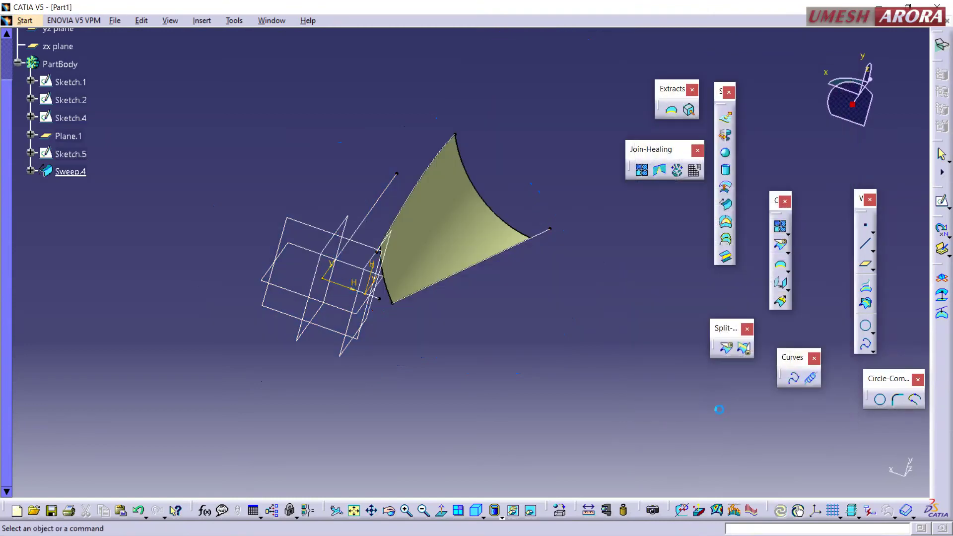
mouse_move(593, 406)
middle_mouse_down()
mouse_move(549, 342)
mouse_move(458, 357)
middle_mouse_up()
Reopen Sweep.4, try center and two angles, then settle on the center-and-radius subtype.
left_click(492, 217)
double_click(492, 217)
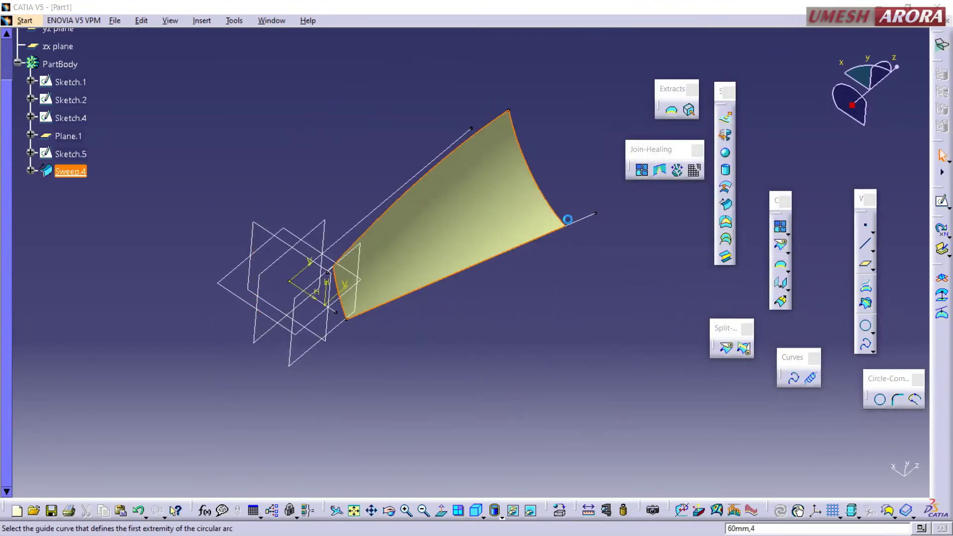
left_click(768, 114)
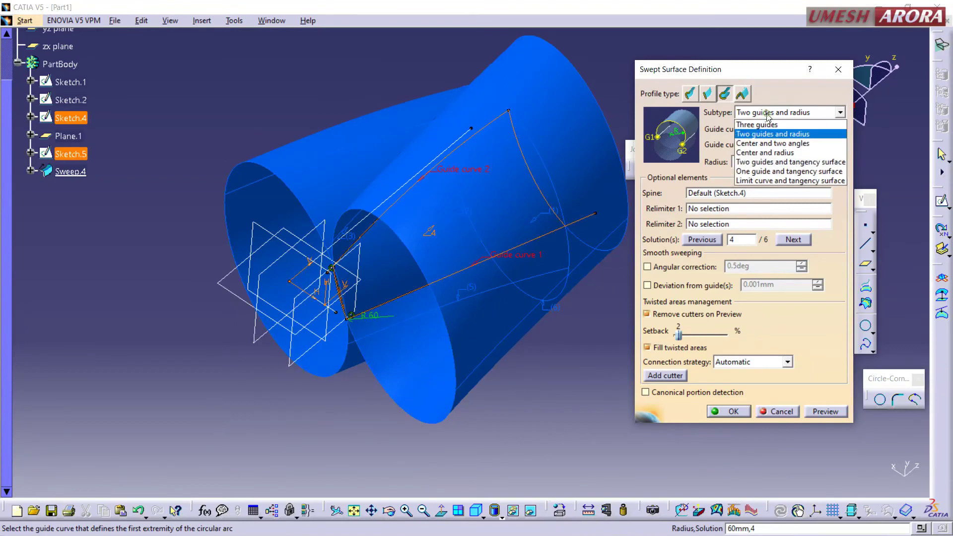
left_click(775, 144)
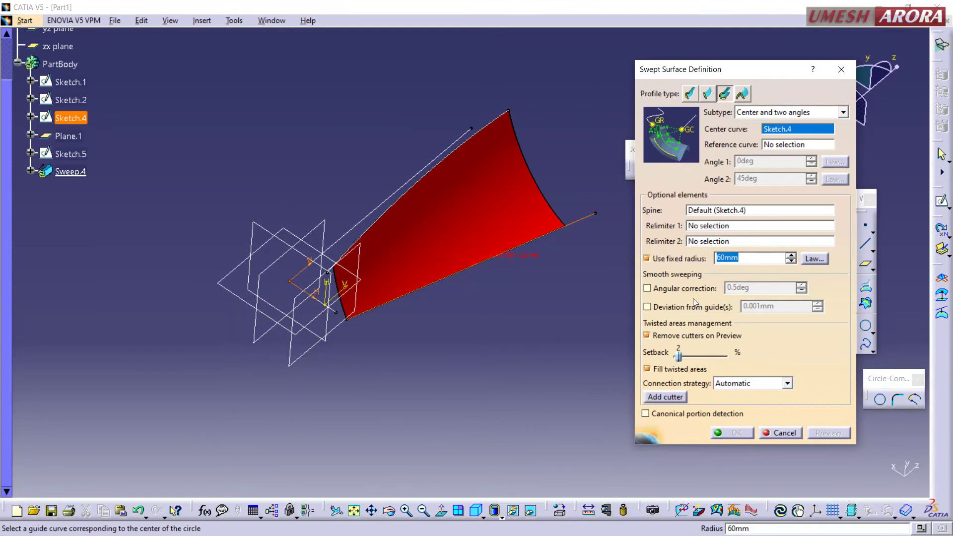
left_click(785, 113)
left_click(784, 152)
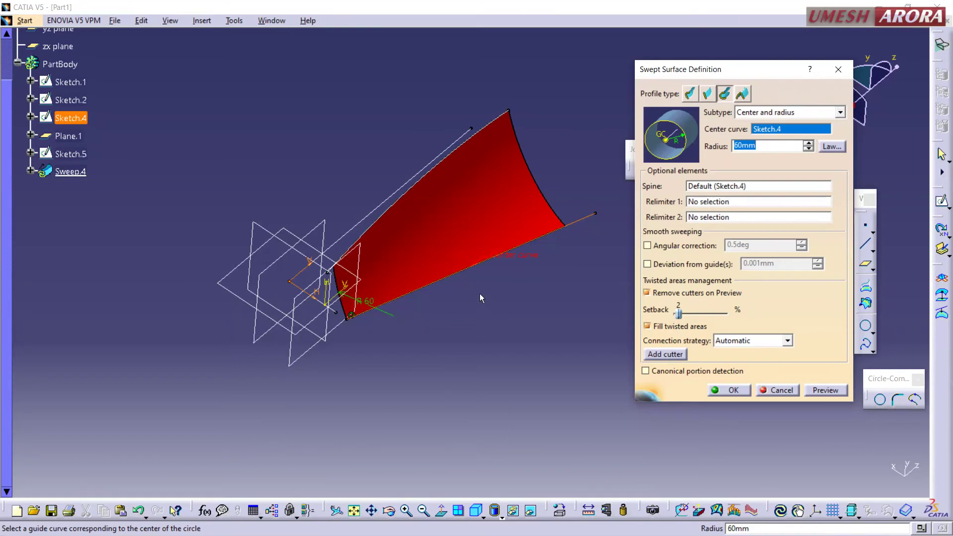
Preview Sweep.4 as a 10 mm radius tube along Sketch.5.
type("10")
left_click(819, 390)
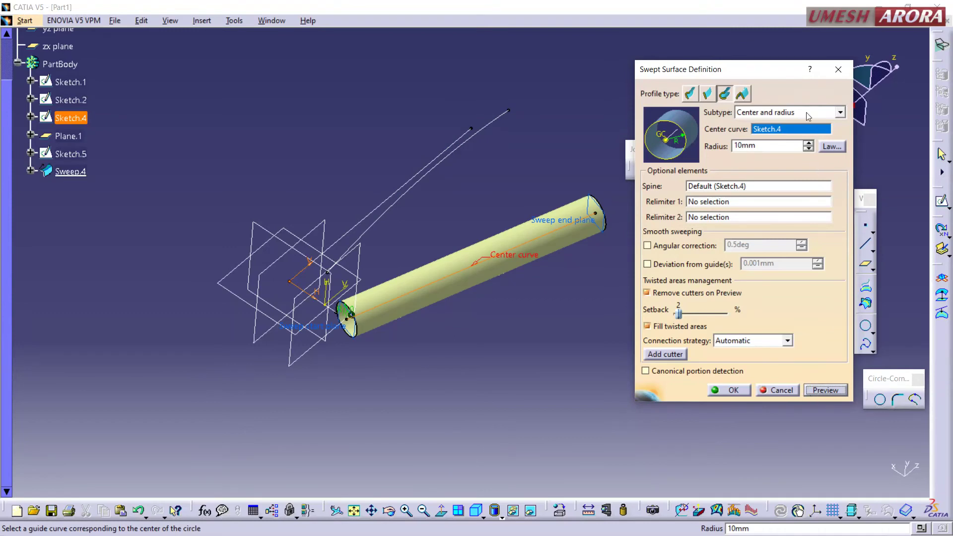
left_click(373, 230)
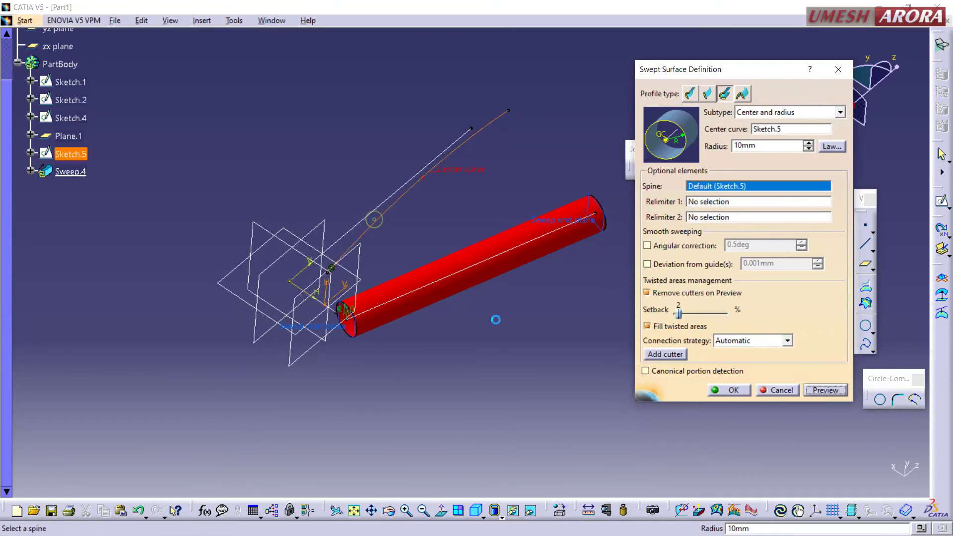
left_click(808, 391)
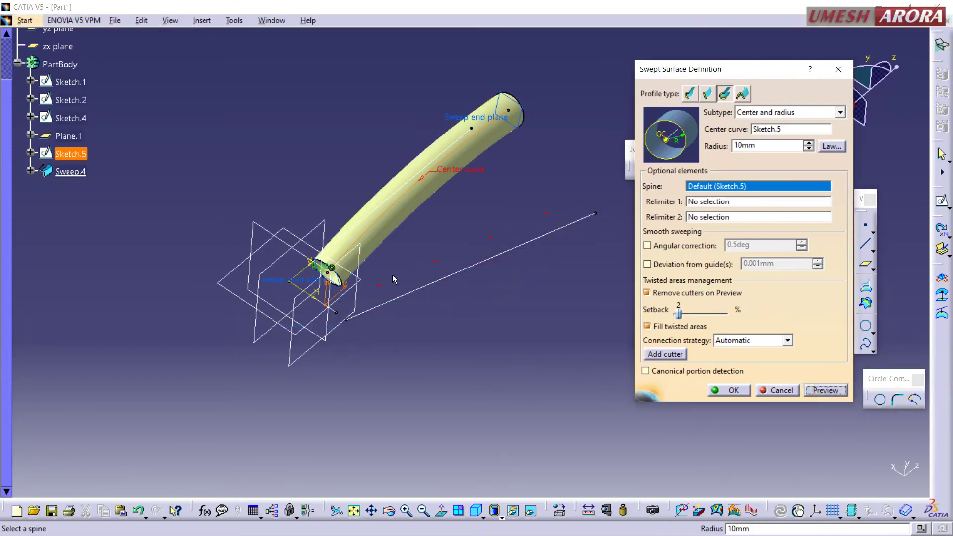
mouse_move(518, 305)
middle_mouse_down()
mouse_move(474, 297)
mouse_move(480, 291)
middle_mouse_up()
Cancel the Sweep.4 edit, keeping the original curved surface, and begin a new point.
left_click(271, 21)
left_click(299, 101)
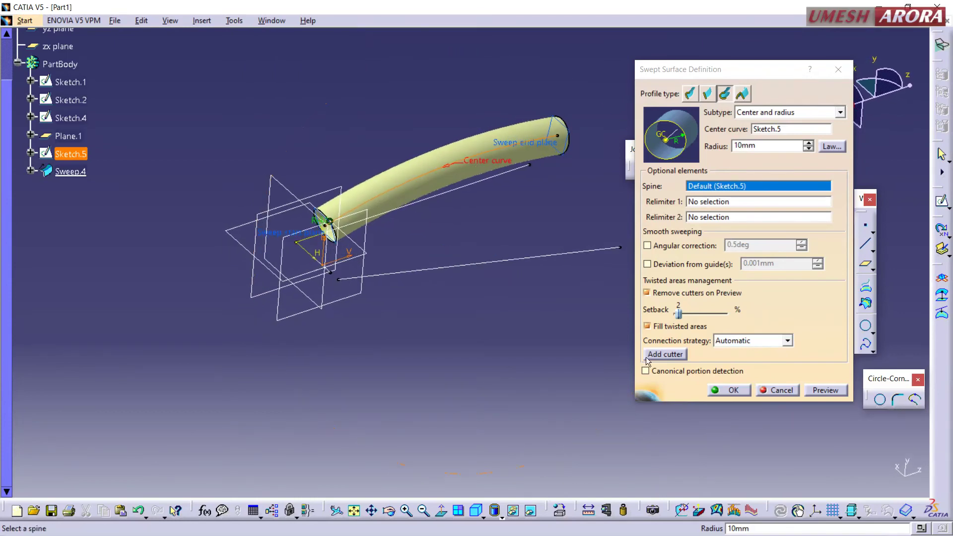
left_click(787, 392)
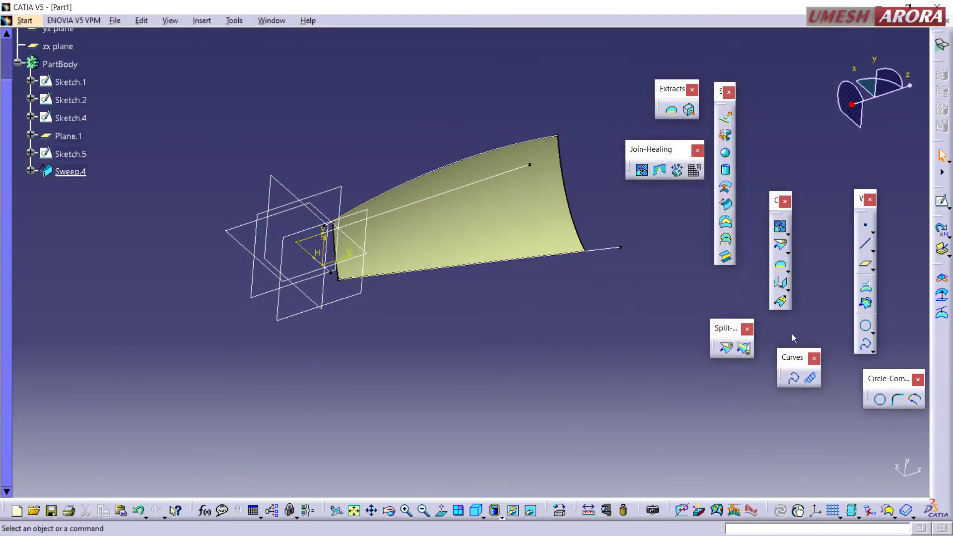
left_click(865, 226)
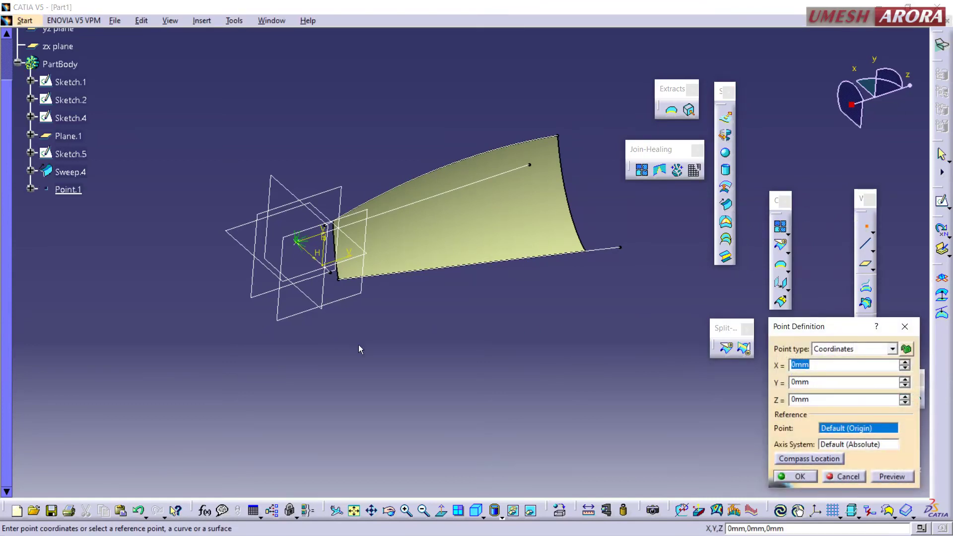
Create Point.1 at the origin and a helix from it around the Y axis: pitch 5 mm, height 120 mm.
key("Return")
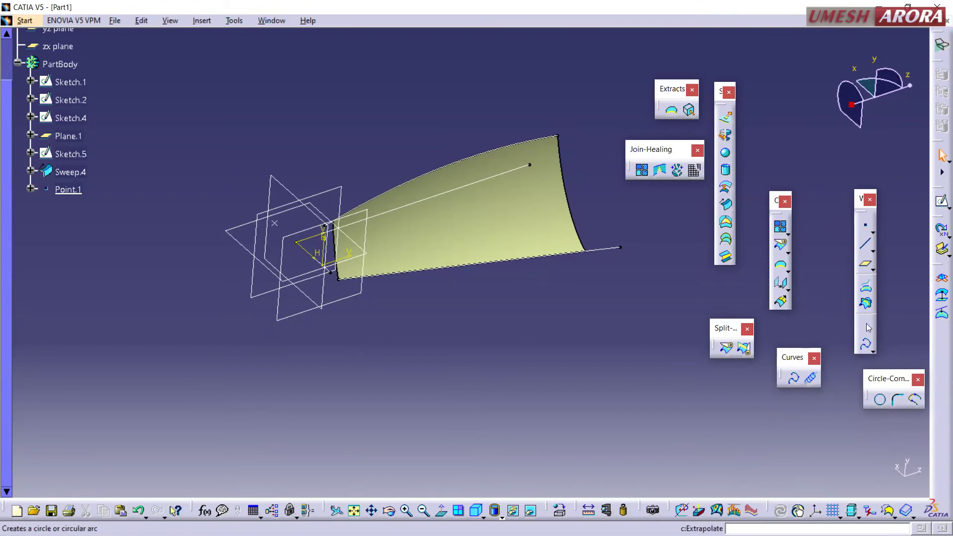
left_click(810, 378)
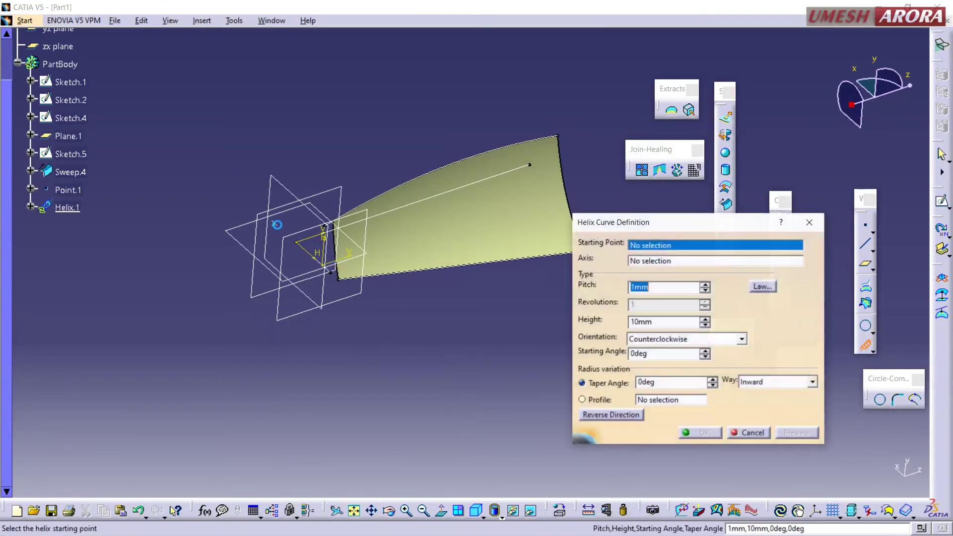
left_click(277, 224)
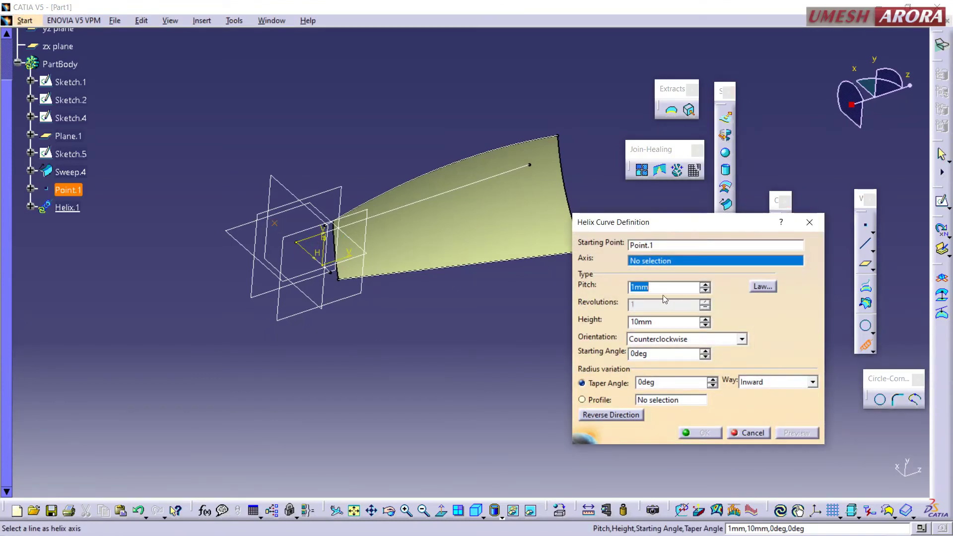
right_click(647, 261)
left_click(354, 300)
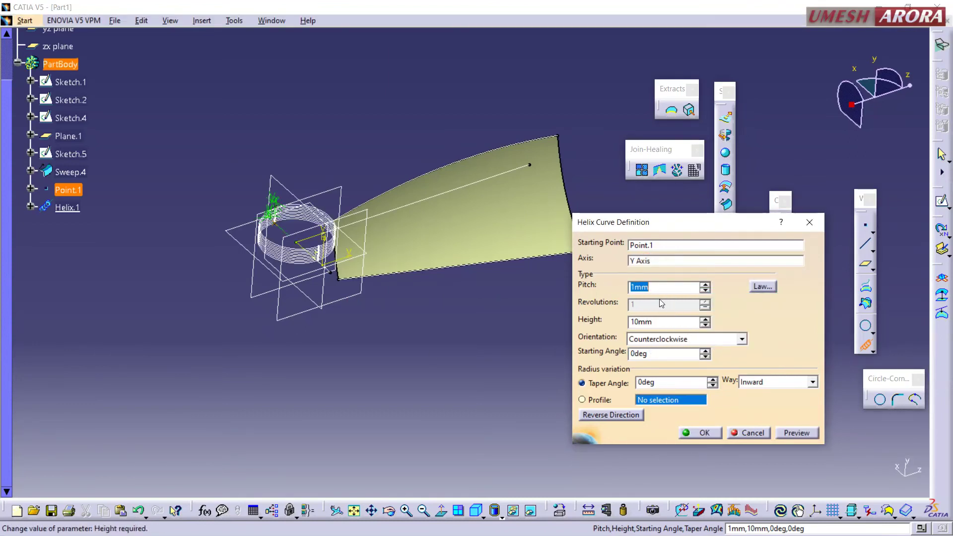
type("5")
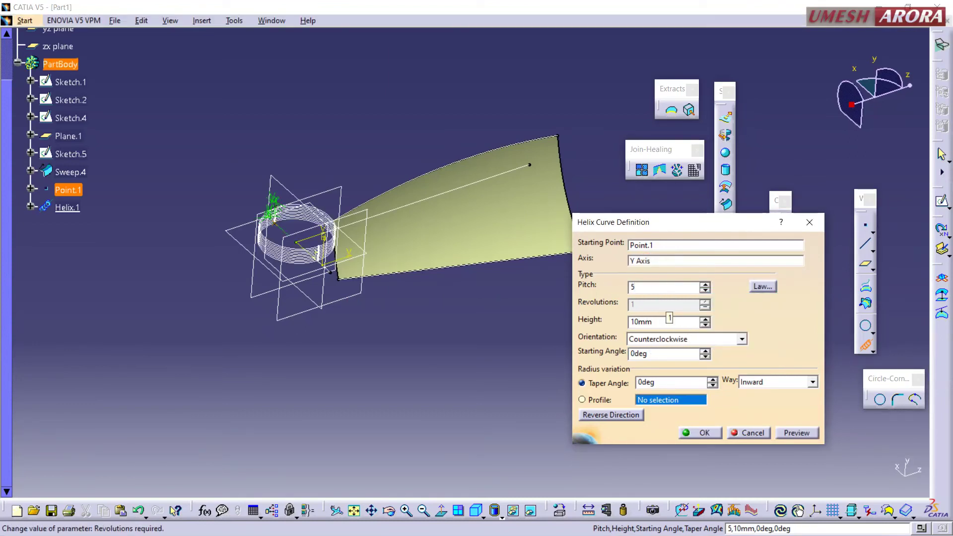
double_click(660, 322)
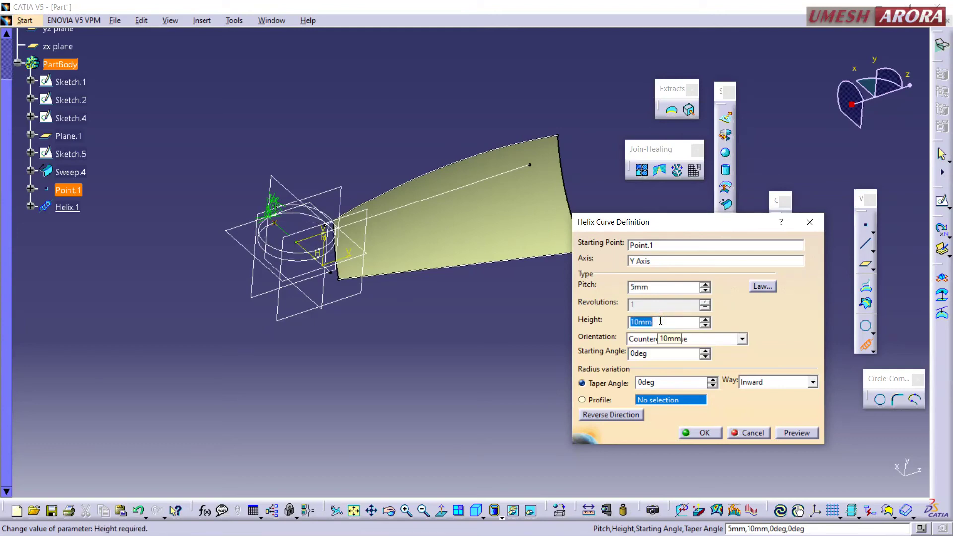
type("120")
key("Return")
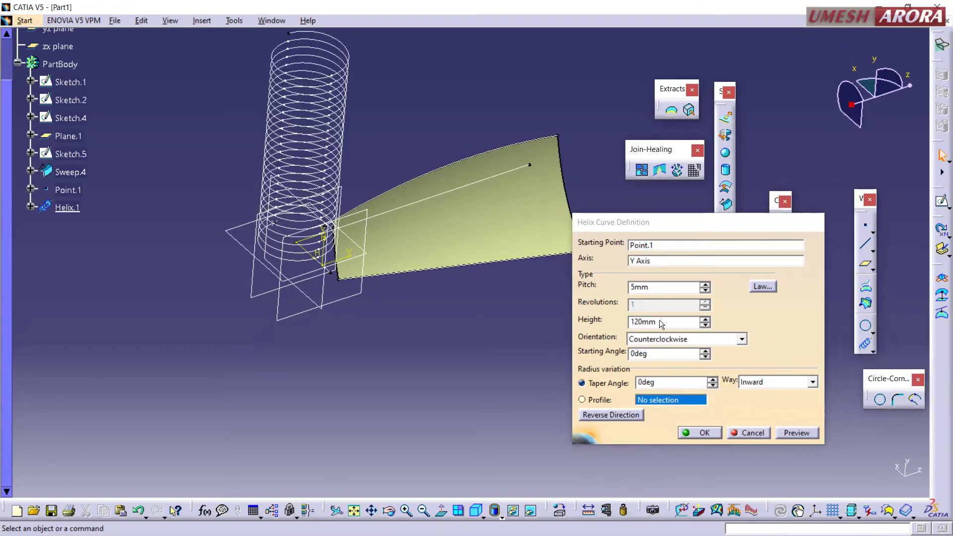
Change the Helix.1 pitch to 10 mm.
double_click(344, 105)
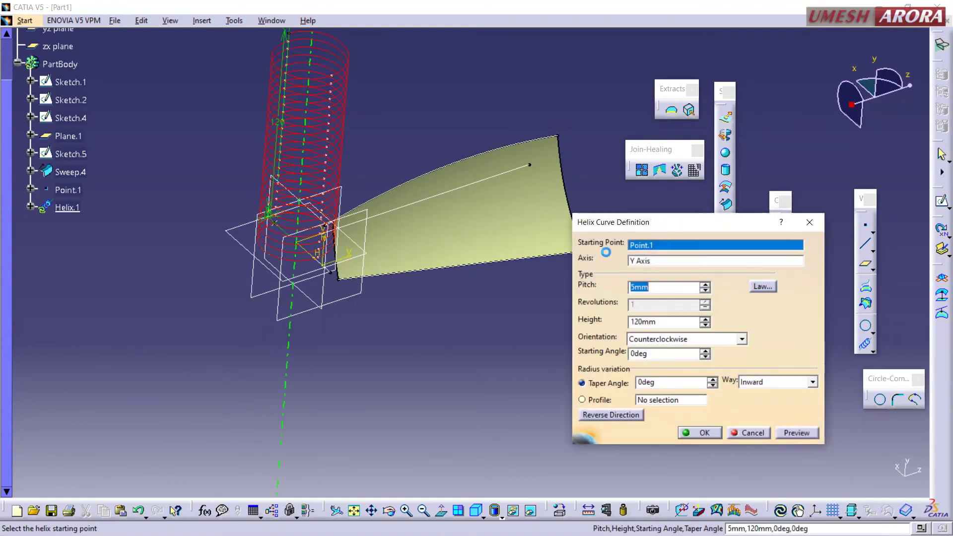
type("10")
key("Return")
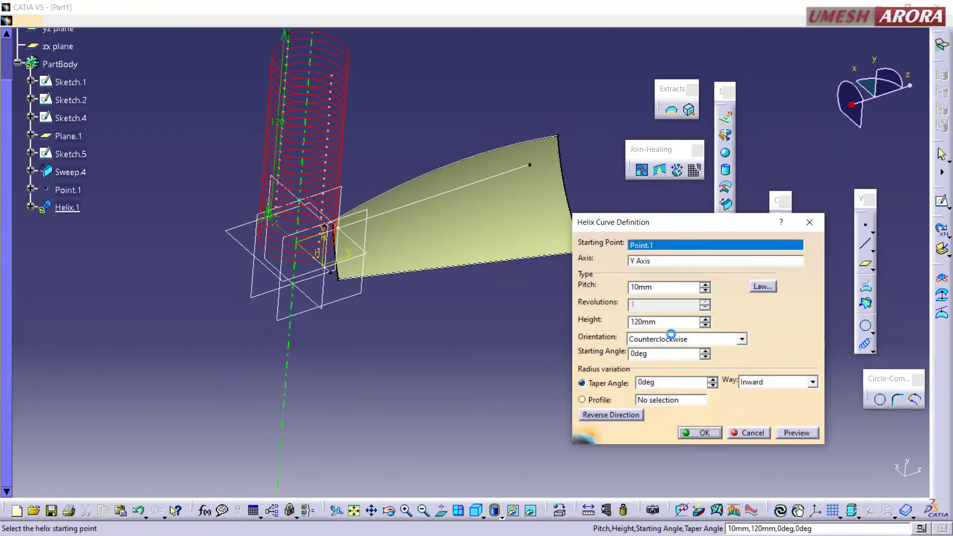
mouse_move(496, 381)
middle_mouse_down()
mouse_move(466, 314)
mouse_move(488, 342)
mouse_move(488, 328)
middle_mouse_up()
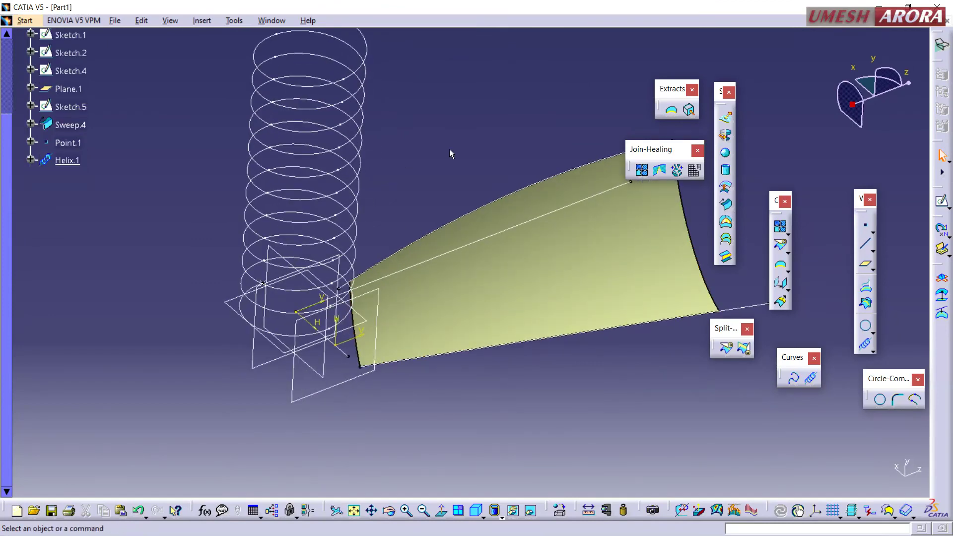
Sweep a 5 mm radius circular tube along Helix.1 to form a spring.
left_click(723, 210)
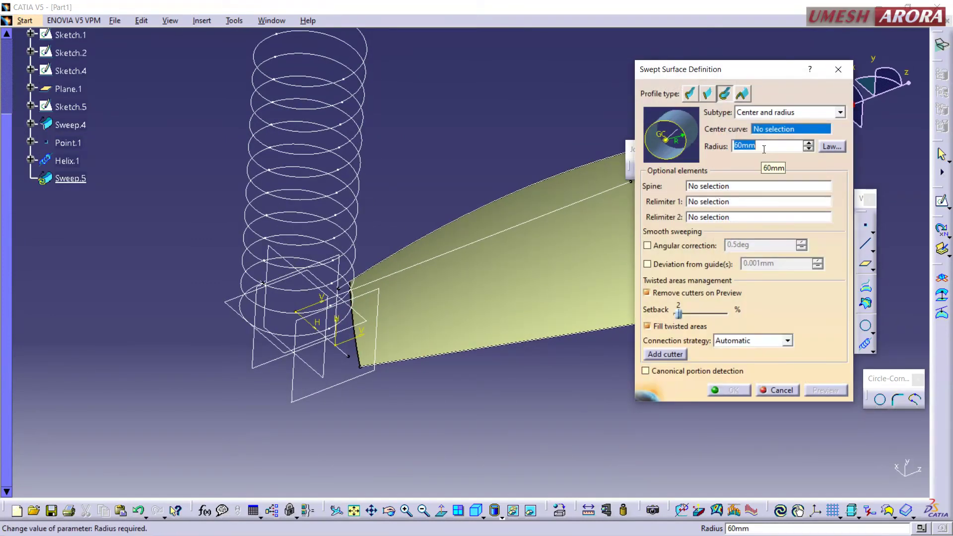
type("5")
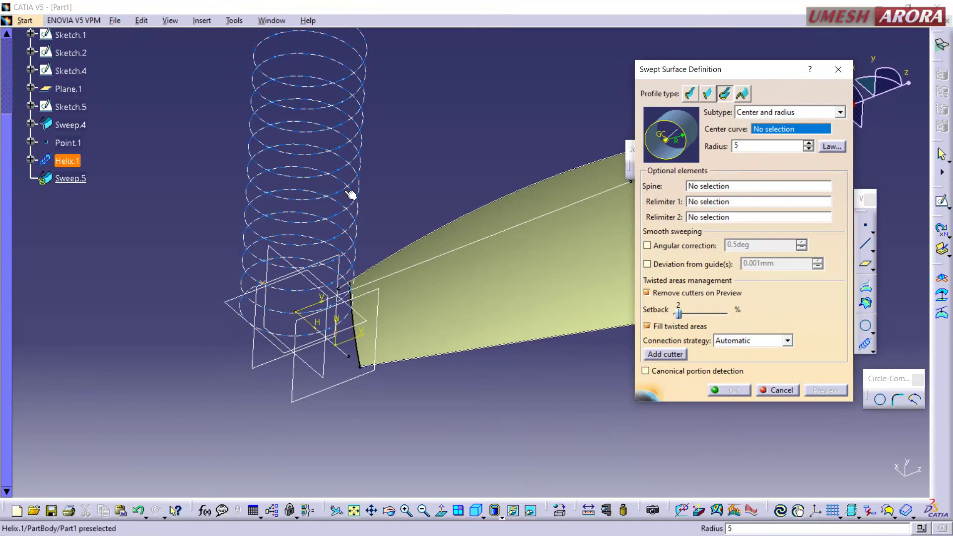
left_click(67, 160)
left_click(733, 391)
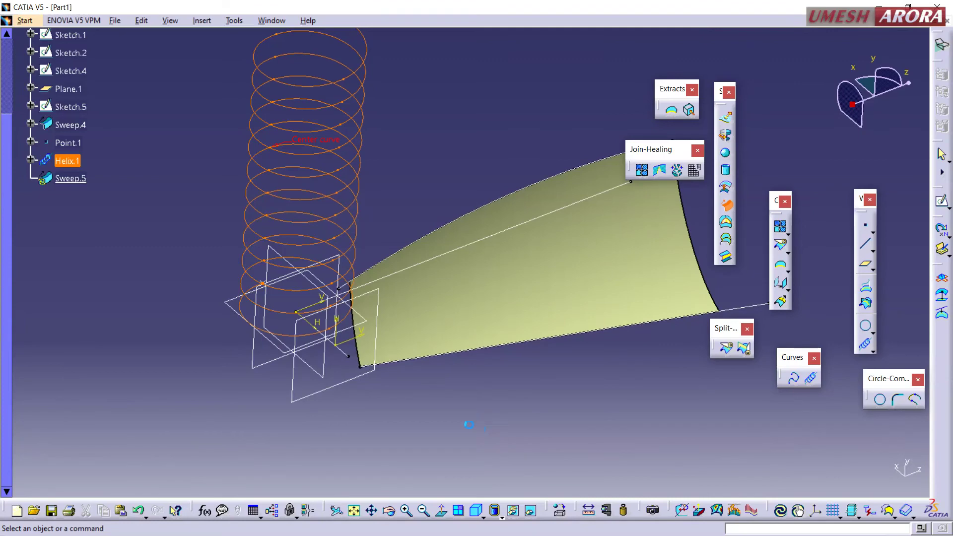
mouse_move(438, 288)
middle_mouse_down()
mouse_move(439, 251)
mouse_move(218, 252)
middle_mouse_up()
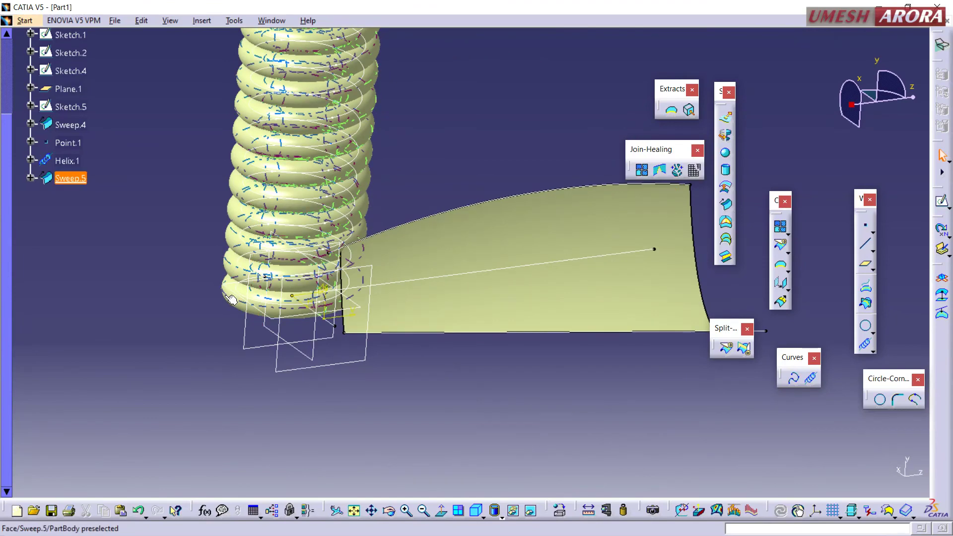
Reduce the spring tube Sweep.5 radius to 2 mm.
double_click(223, 289)
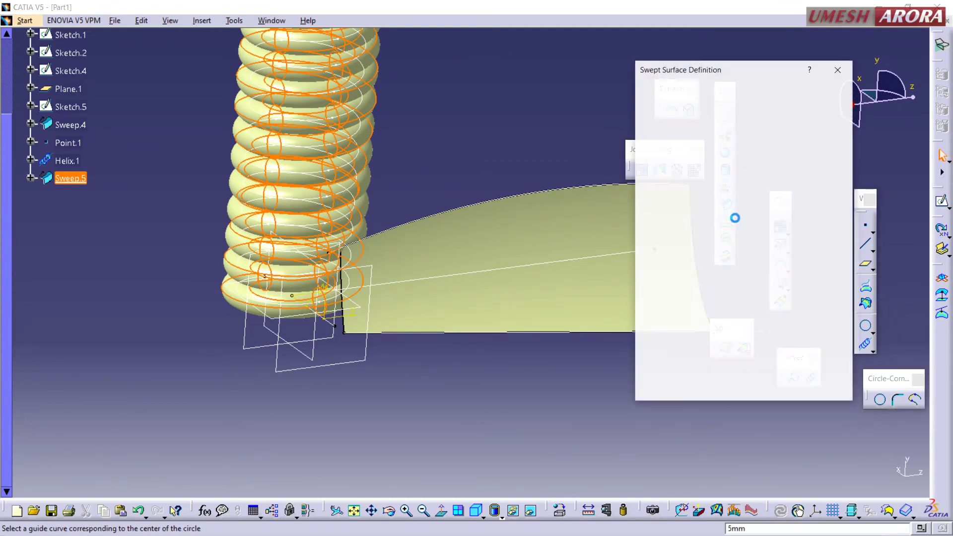
type("2mm")
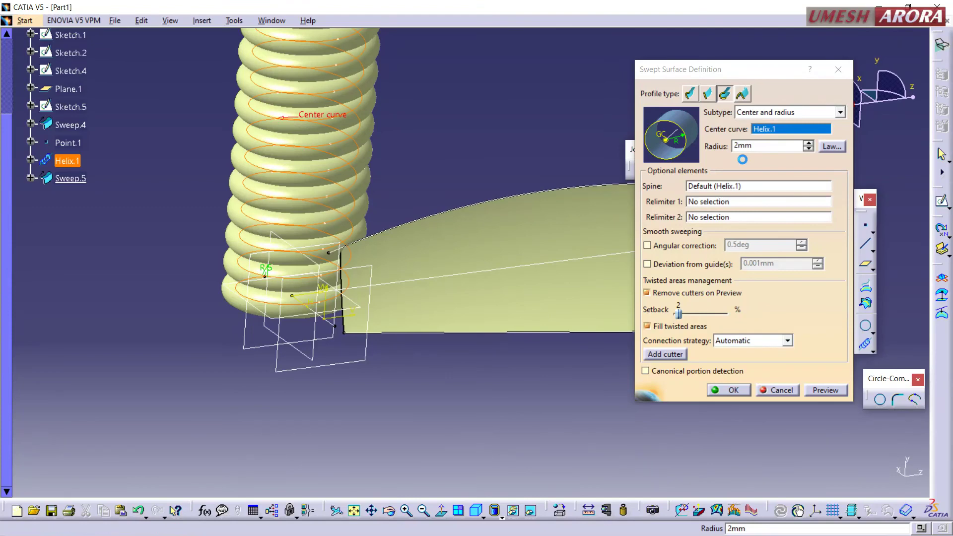
left_click(728, 390)
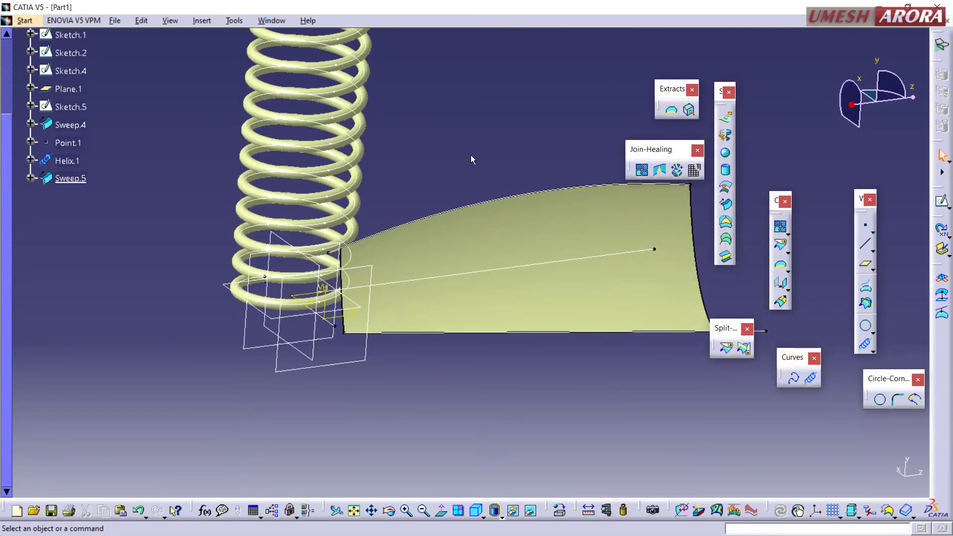
Delete Sweep.5 and begin a new circular swept surface.
left_click(74, 179)
right_click(74, 179)
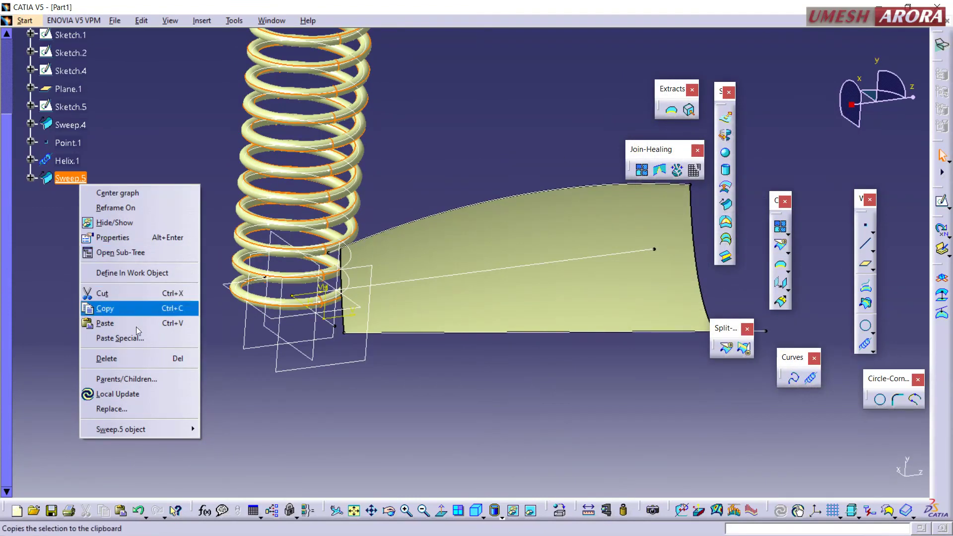
left_click(136, 358)
left_click(846, 418)
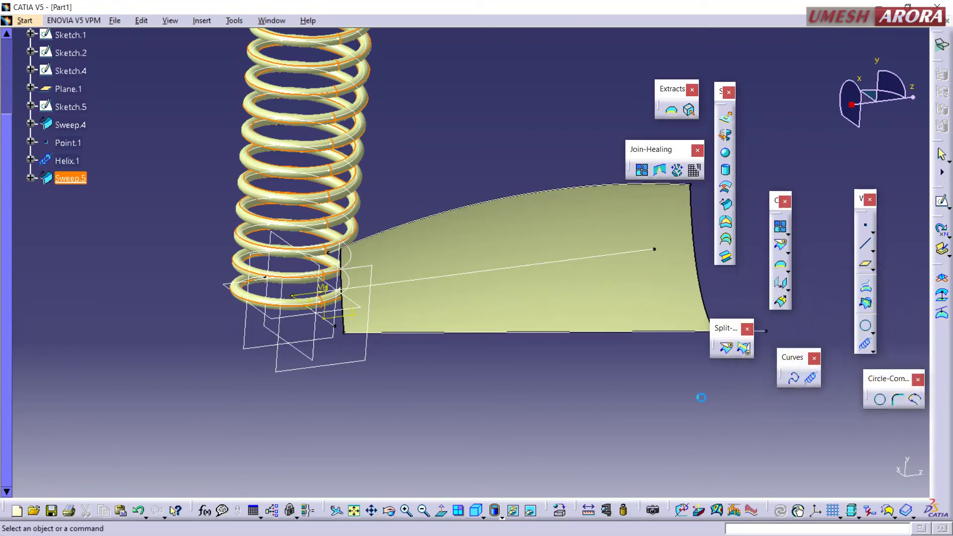
left_click(726, 204)
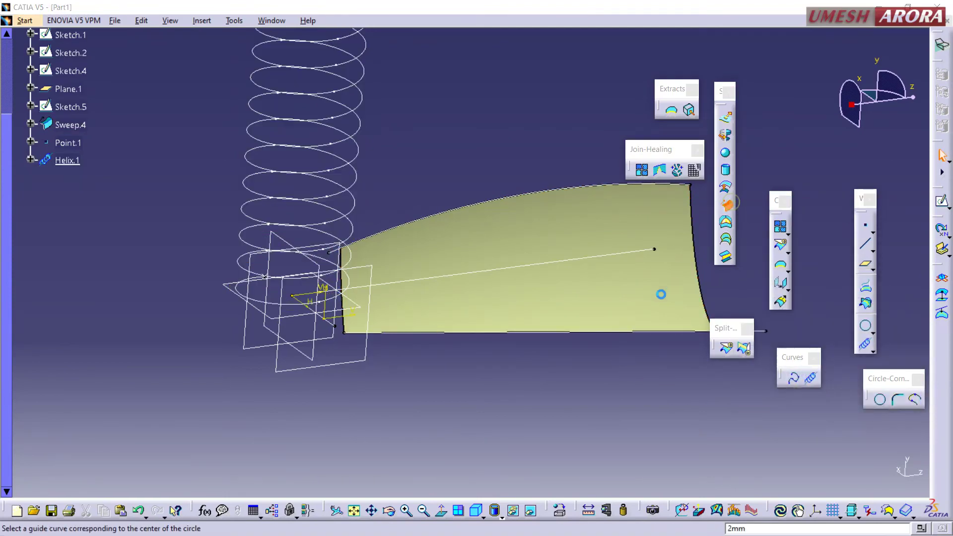
left_click(765, 112)
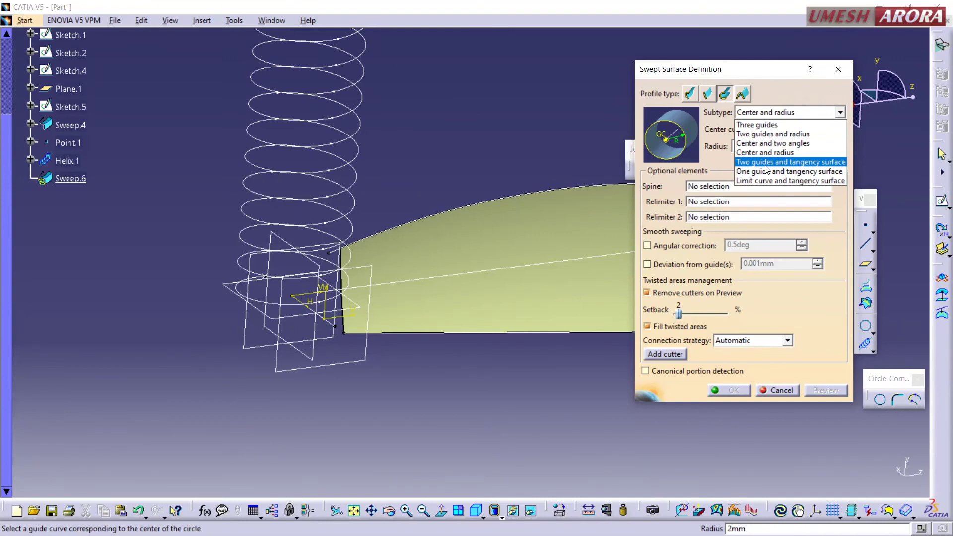
Try the center-and-radius and two-guide-curves subtypes, then cancel the new sweep.
left_click(757, 109)
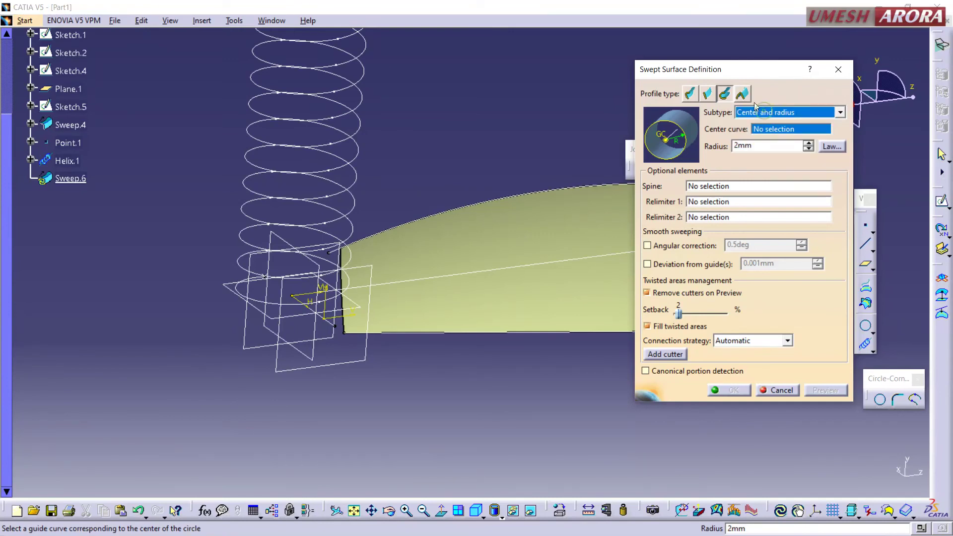
left_click(742, 94)
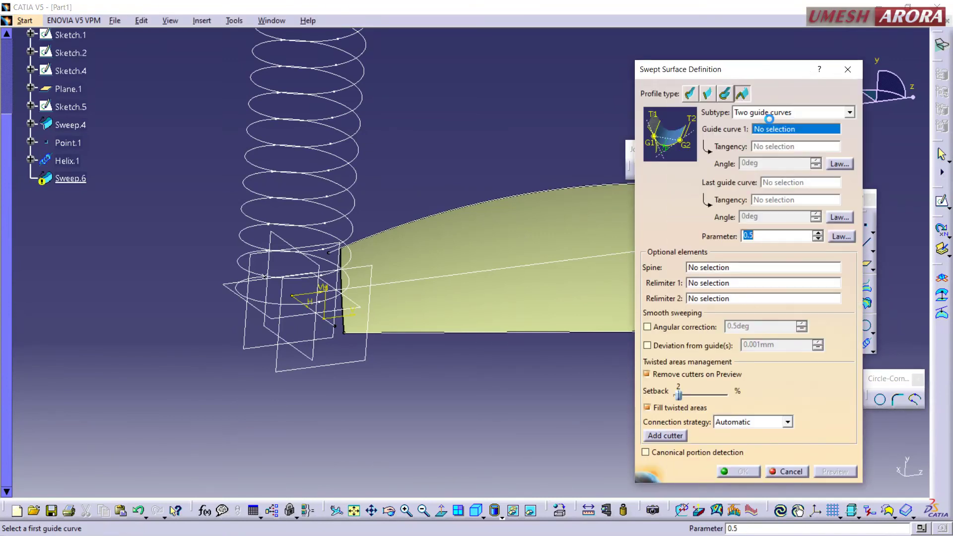
left_click(783, 115)
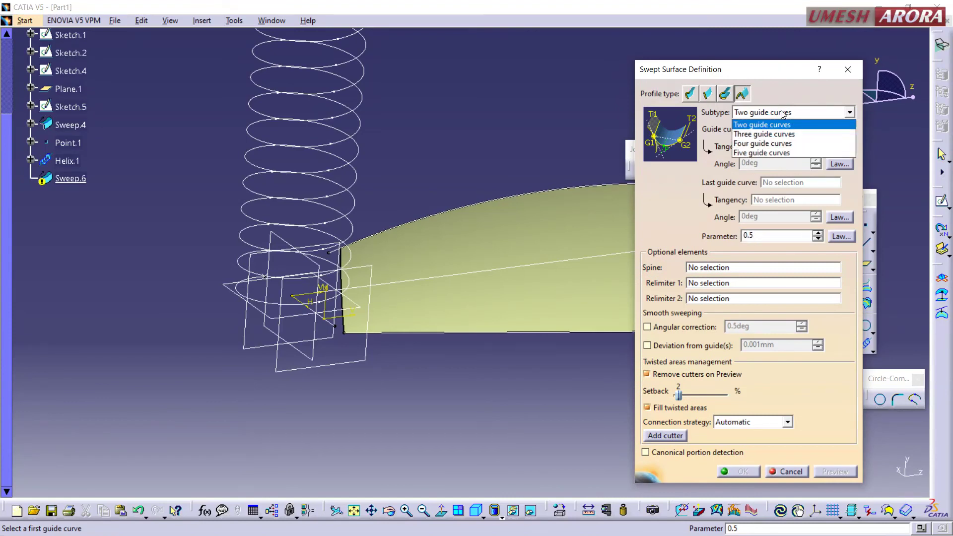
left_click(781, 112)
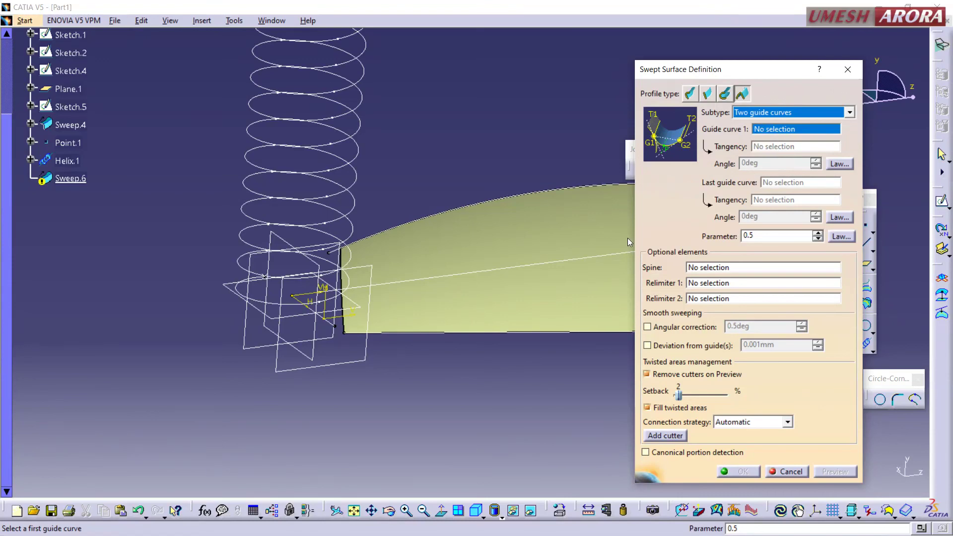
left_click(787, 472)
Delete the yellow Sweep.4 surface.
right_click(592, 305)
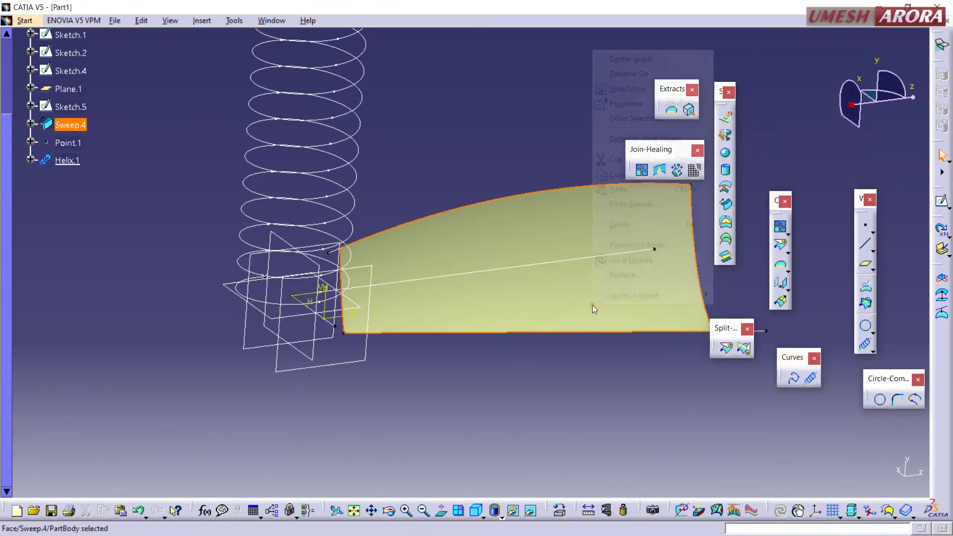
left_click(620, 224)
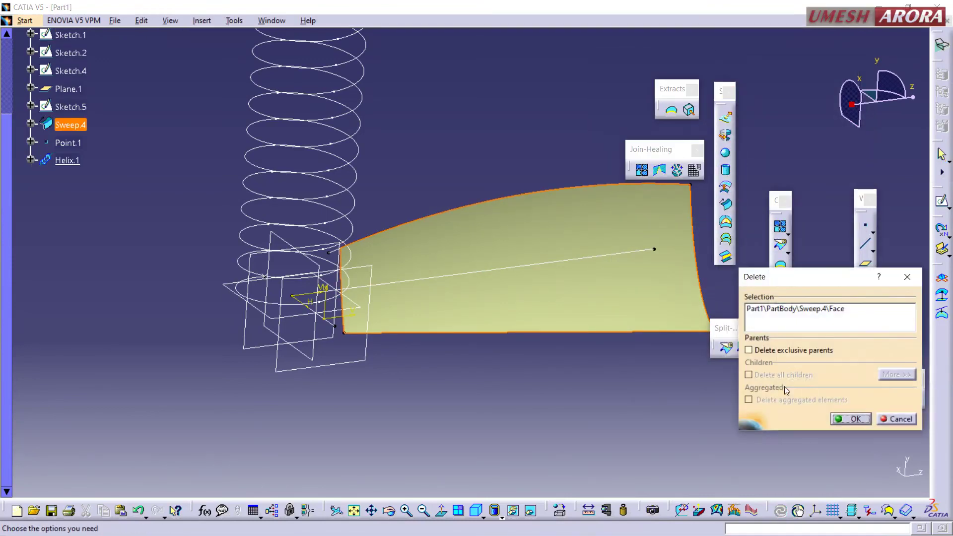
left_click(851, 418)
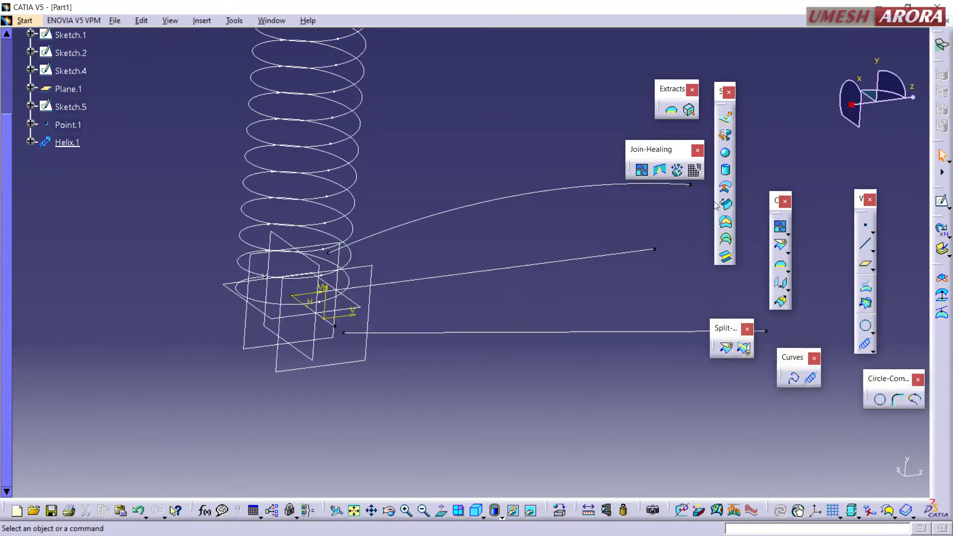
left_click(721, 203)
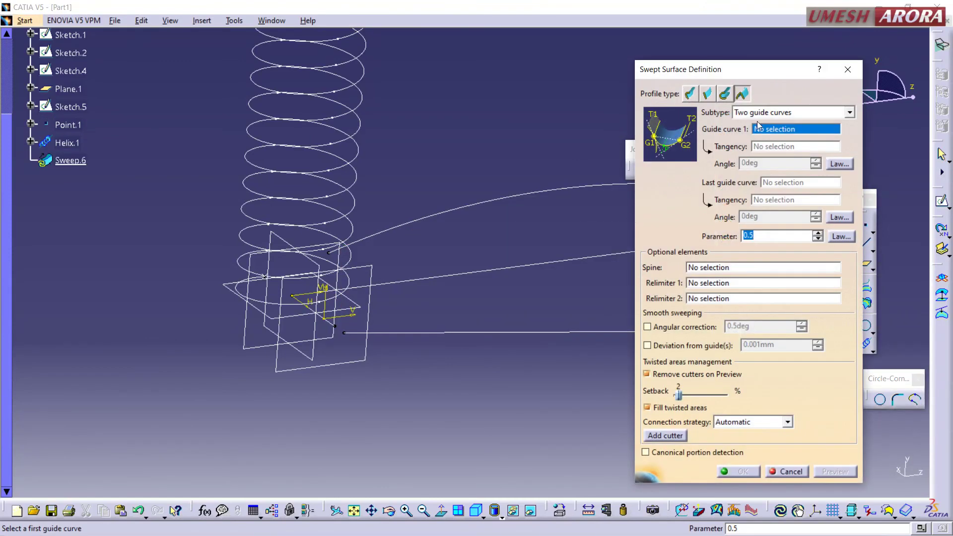
left_click(402, 332)
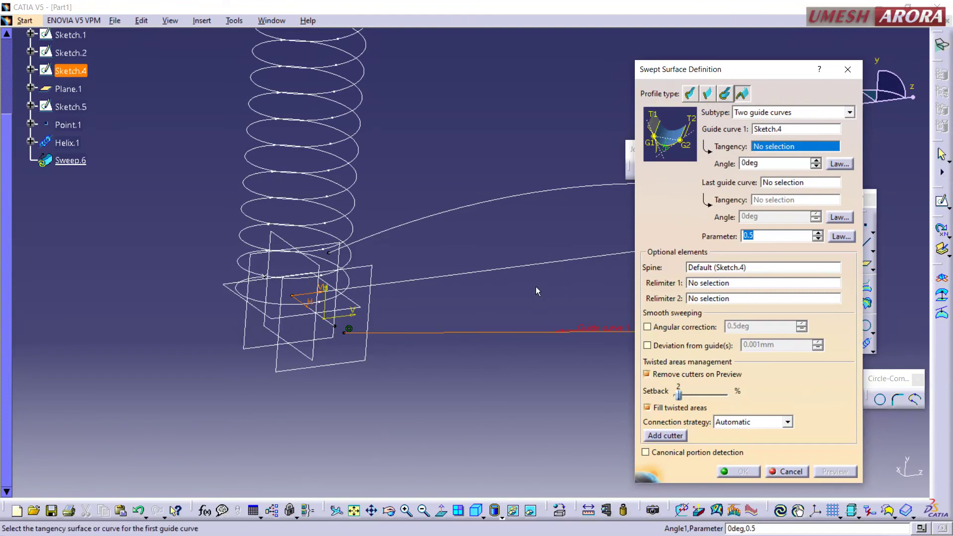
left_click(791, 184)
left_click(375, 237)
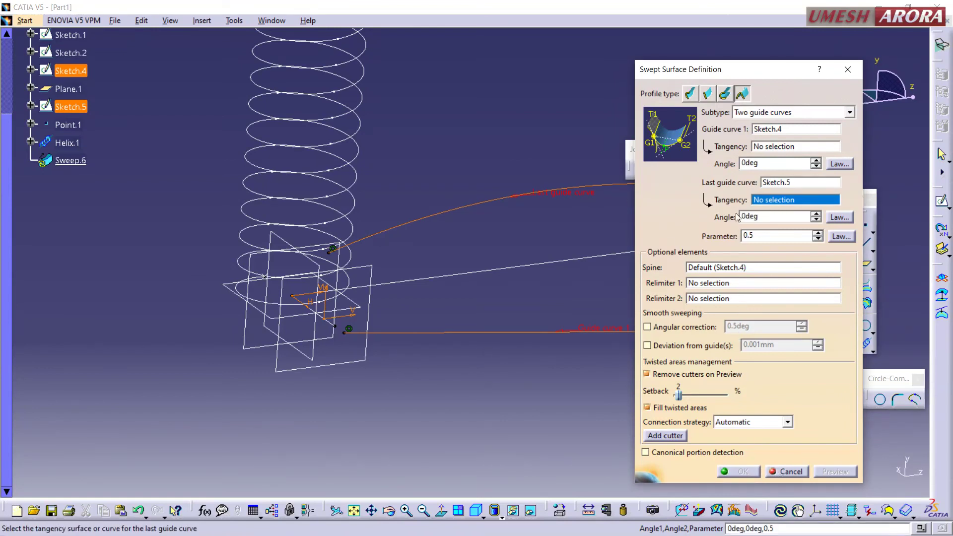
left_click(778, 470)
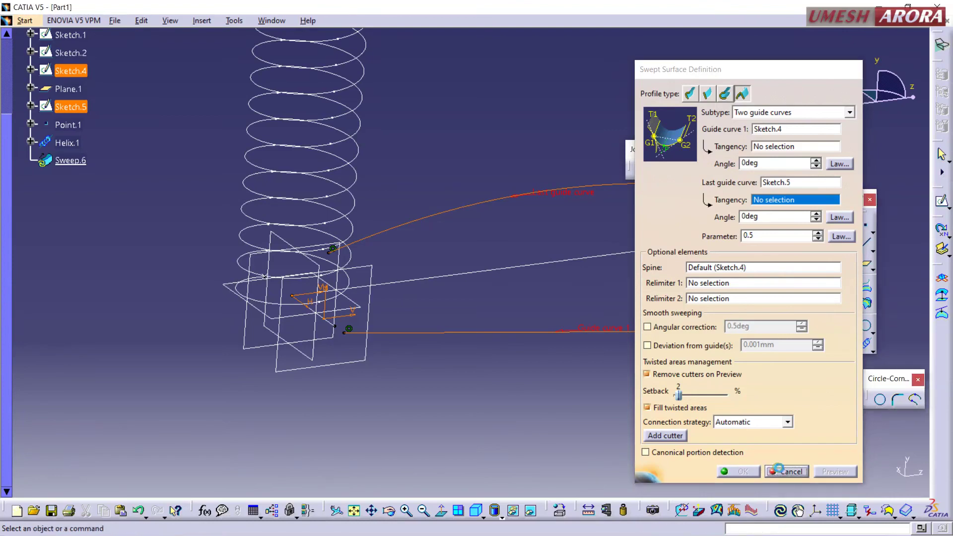
mouse_move(532, 304)
middle_mouse_down()
mouse_move(570, 315)
mouse_move(514, 297)
mouse_move(490, 335)
mouse_move(507, 341)
middle_mouse_up()
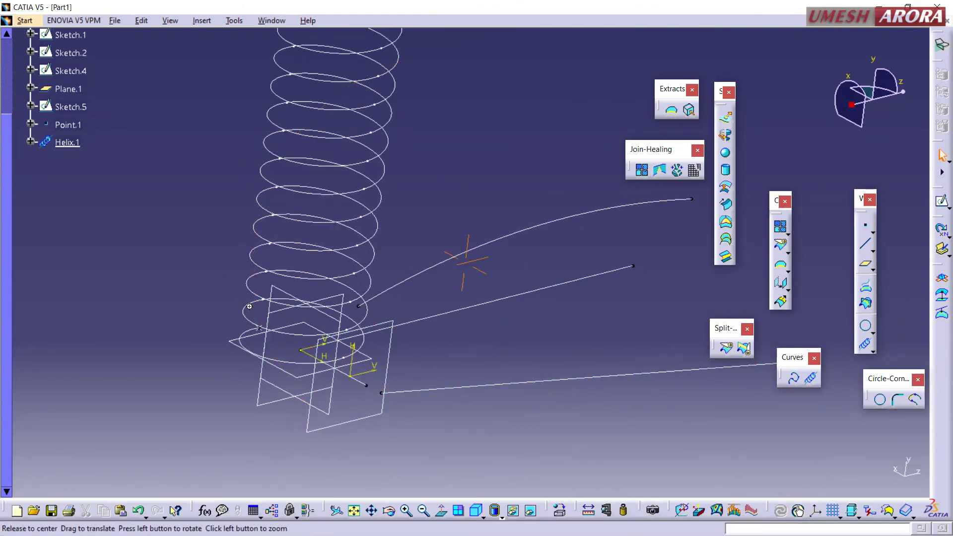
Rotate around the helix, glance at the workbench list, then close Part1.
middle_click_drag(463, 264, 517, 254)
left_click(25, 21)
mouse_move(62, 86)
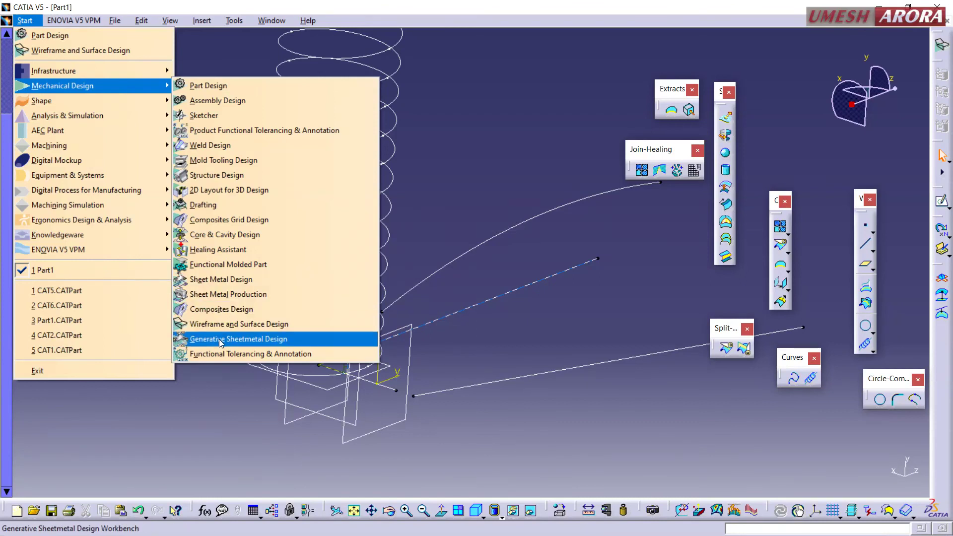
left_click(455, 213)
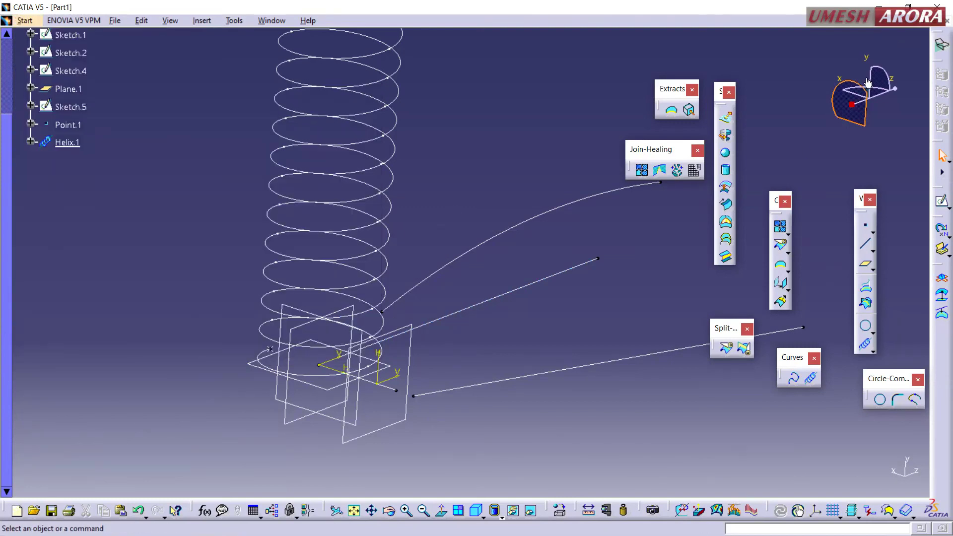
left_click(948, 21)
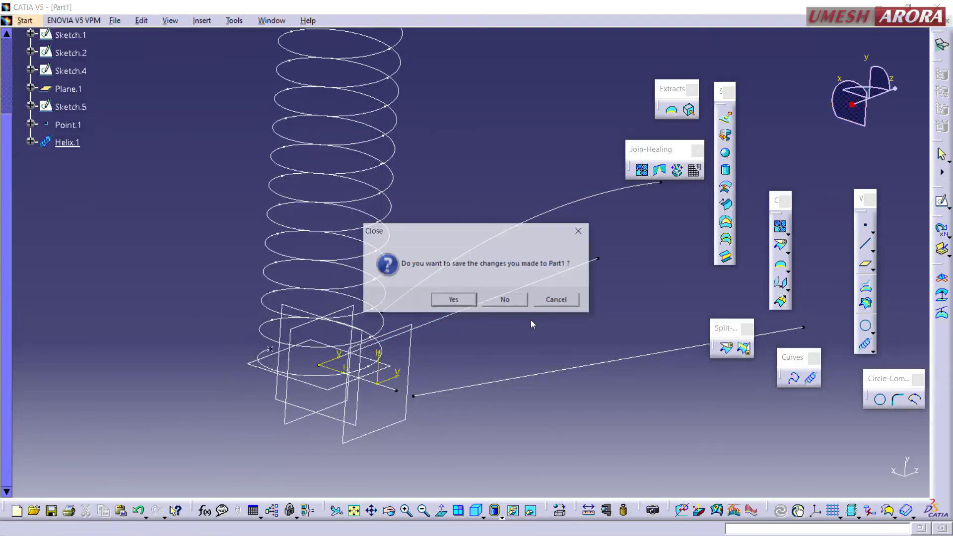
Close Part1 without saving, dismiss the Welcome window, and close the empty Product1.
left_click(519, 303)
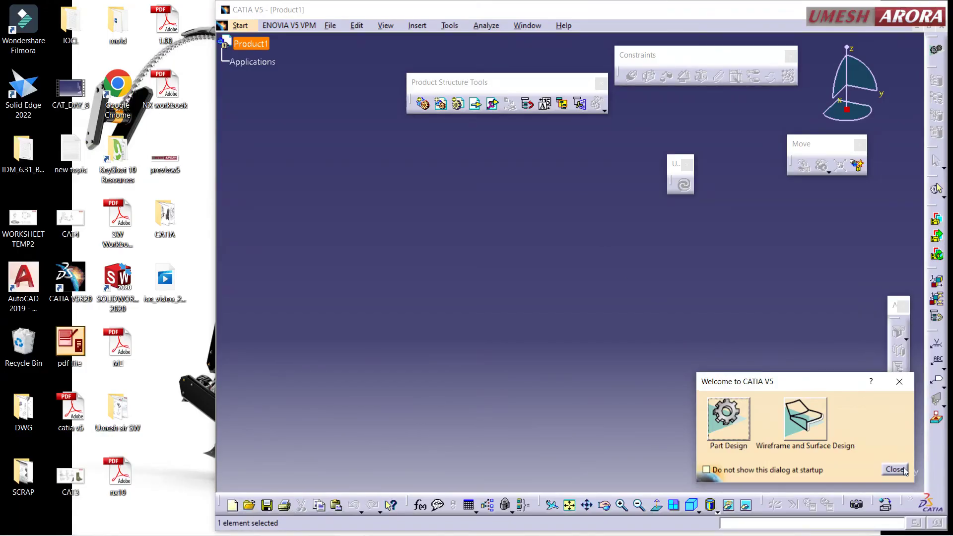
left_click(904, 469)
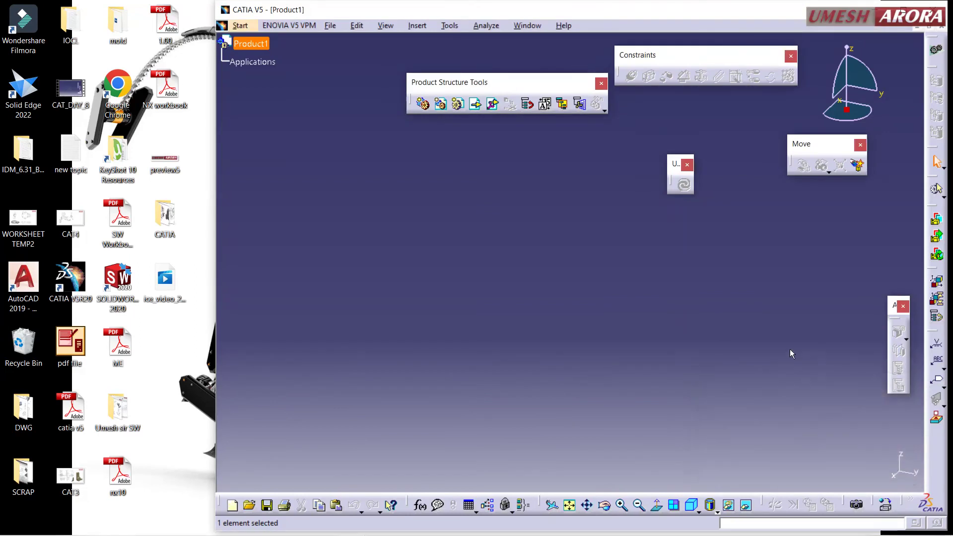
left_click(944, 30)
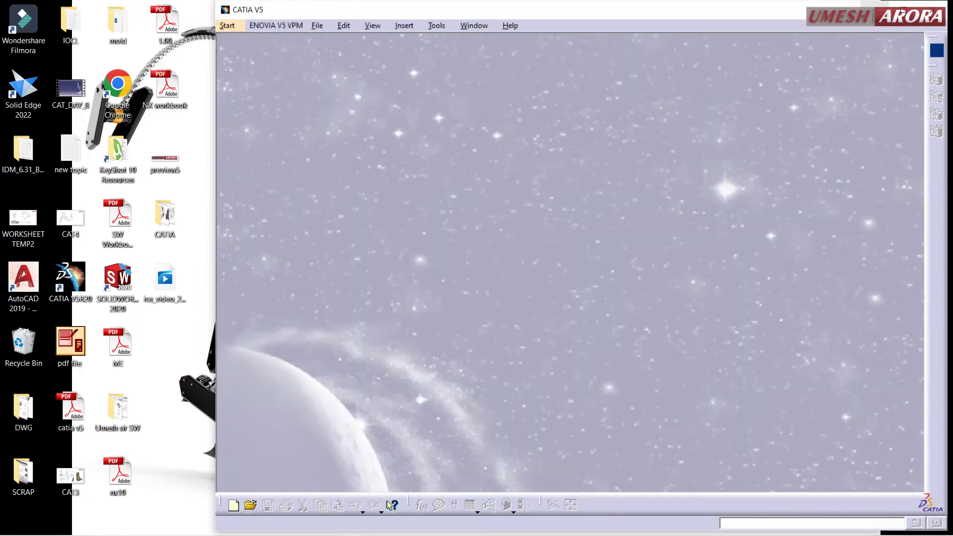